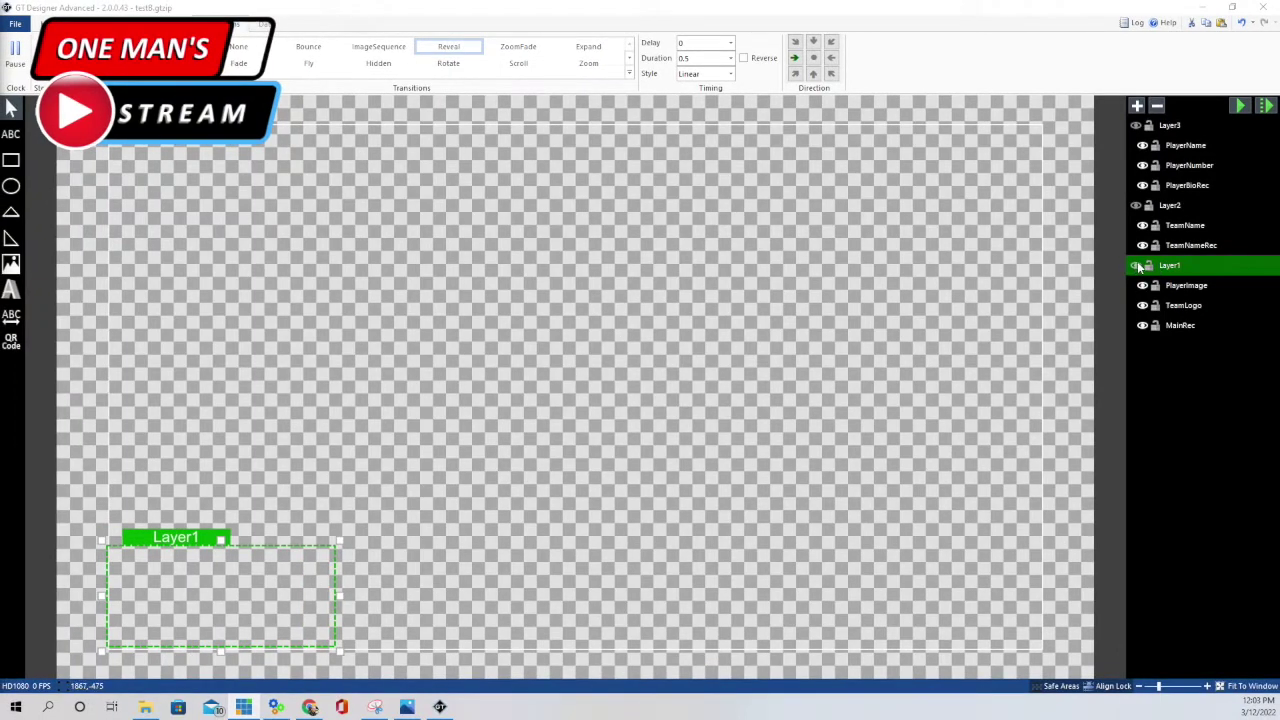
# Show the Layer1 group so the logo and player photo appear at the canvas bottom-left.
pyautogui.click(1138, 266)
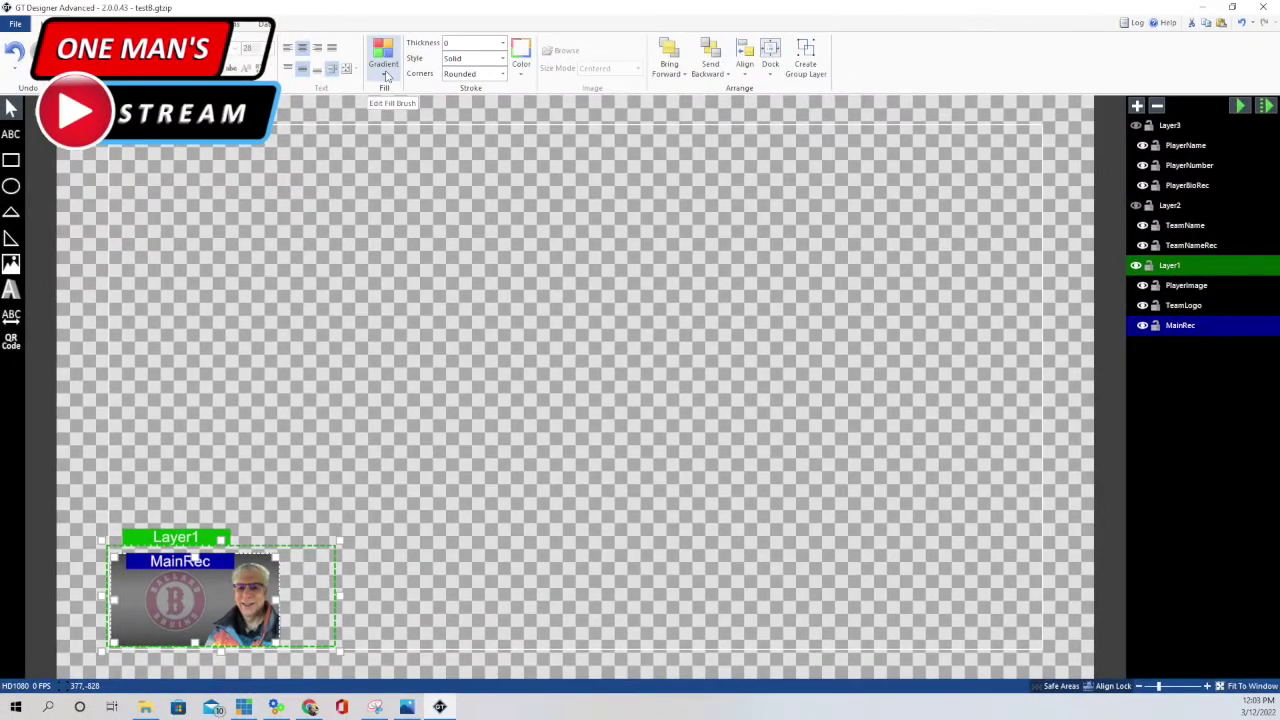
# Switch MainRec's fill to a gradient and select its first gradient stop.
pyautogui.click(386, 77)
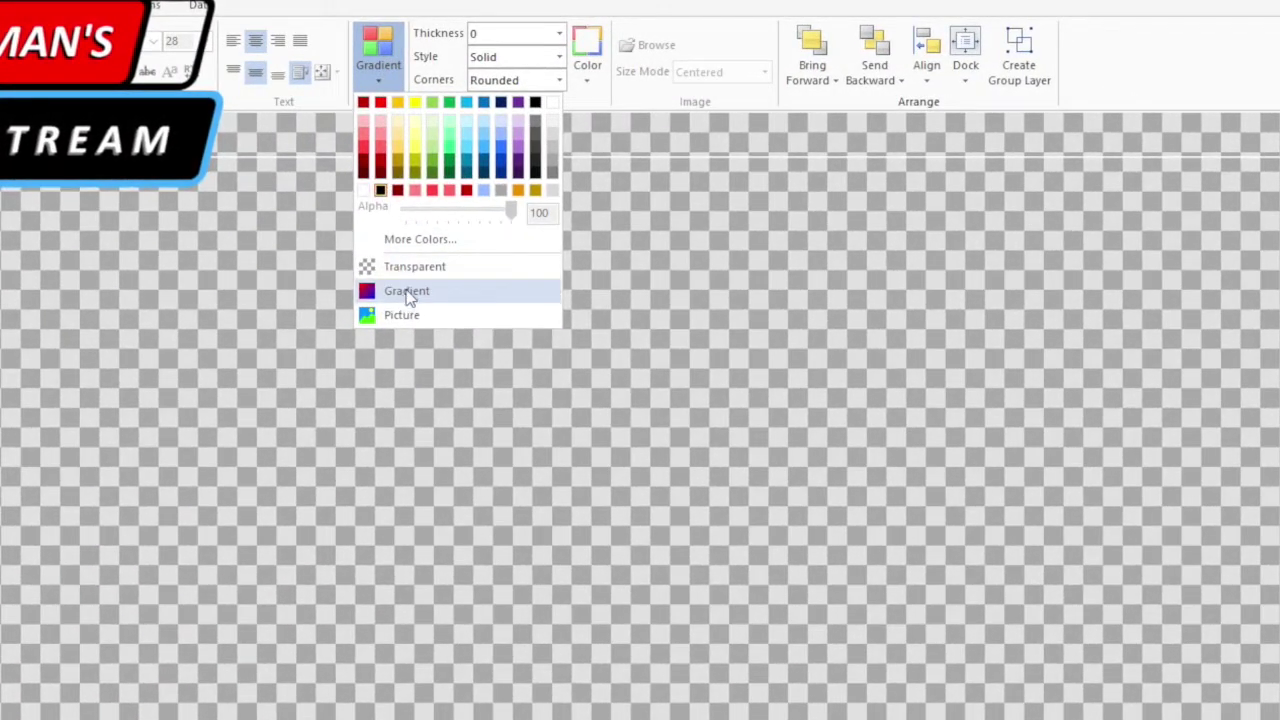
pyautogui.click(408, 294)
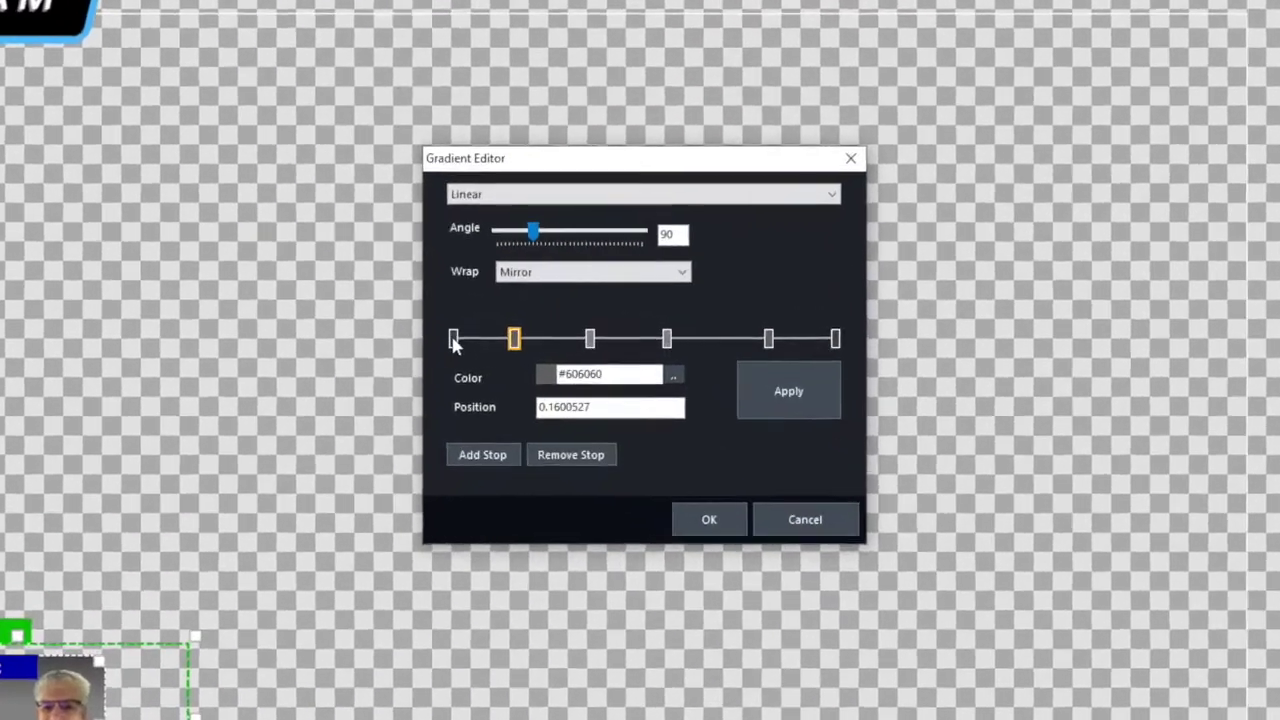
pyautogui.click(512, 342)
# Set the first and last gradient stops to #404040.
pyautogui.click(679, 380)
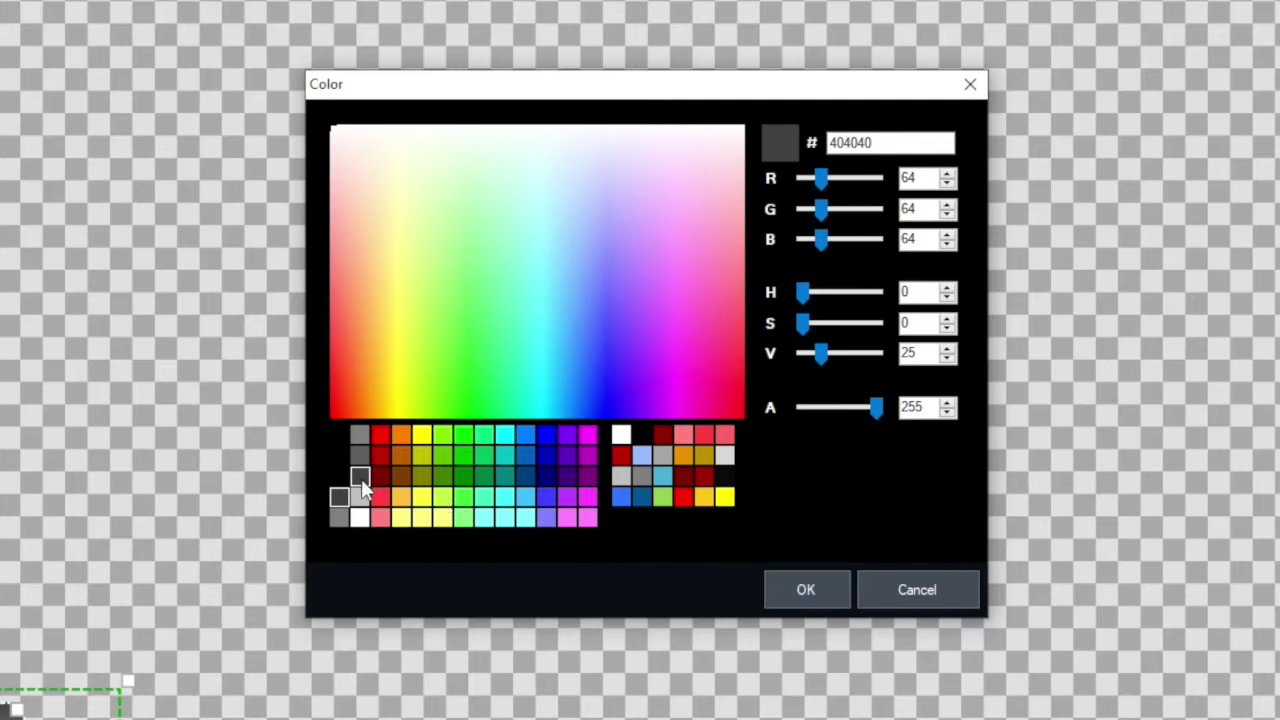
pyautogui.click(823, 600)
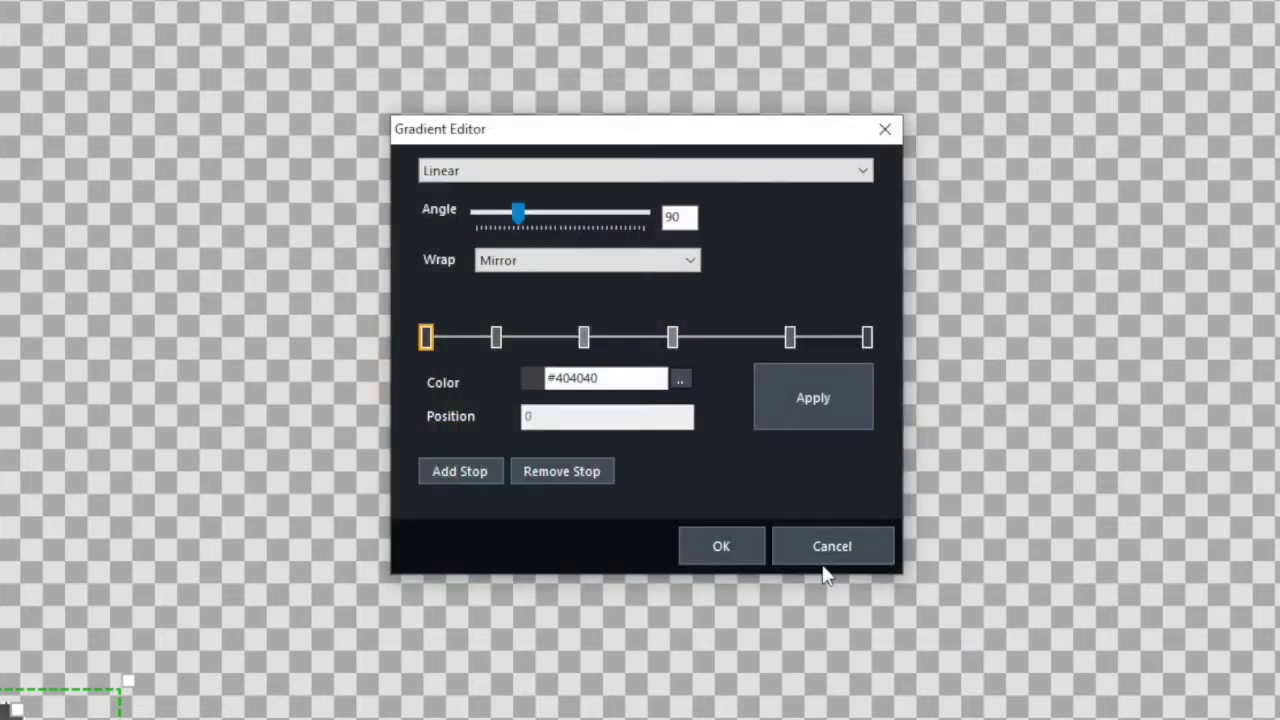
pyautogui.click(865, 338)
pyautogui.click(682, 380)
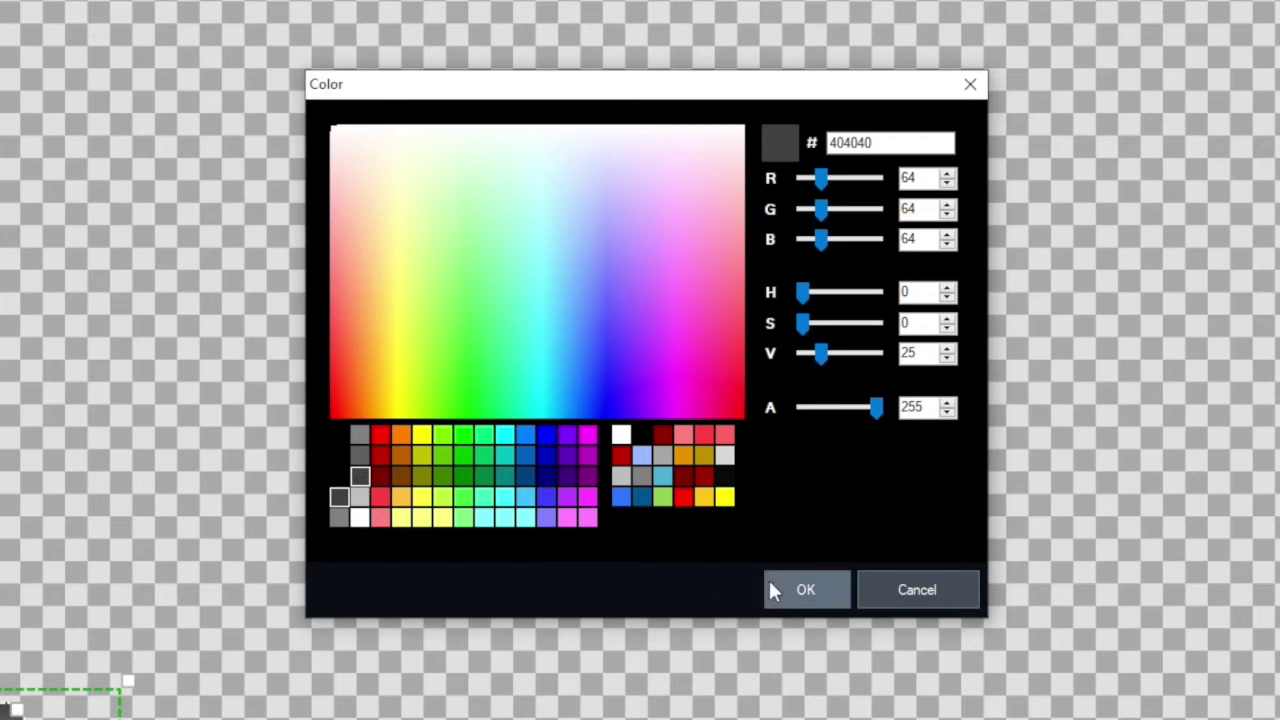
pyautogui.click(813, 602)
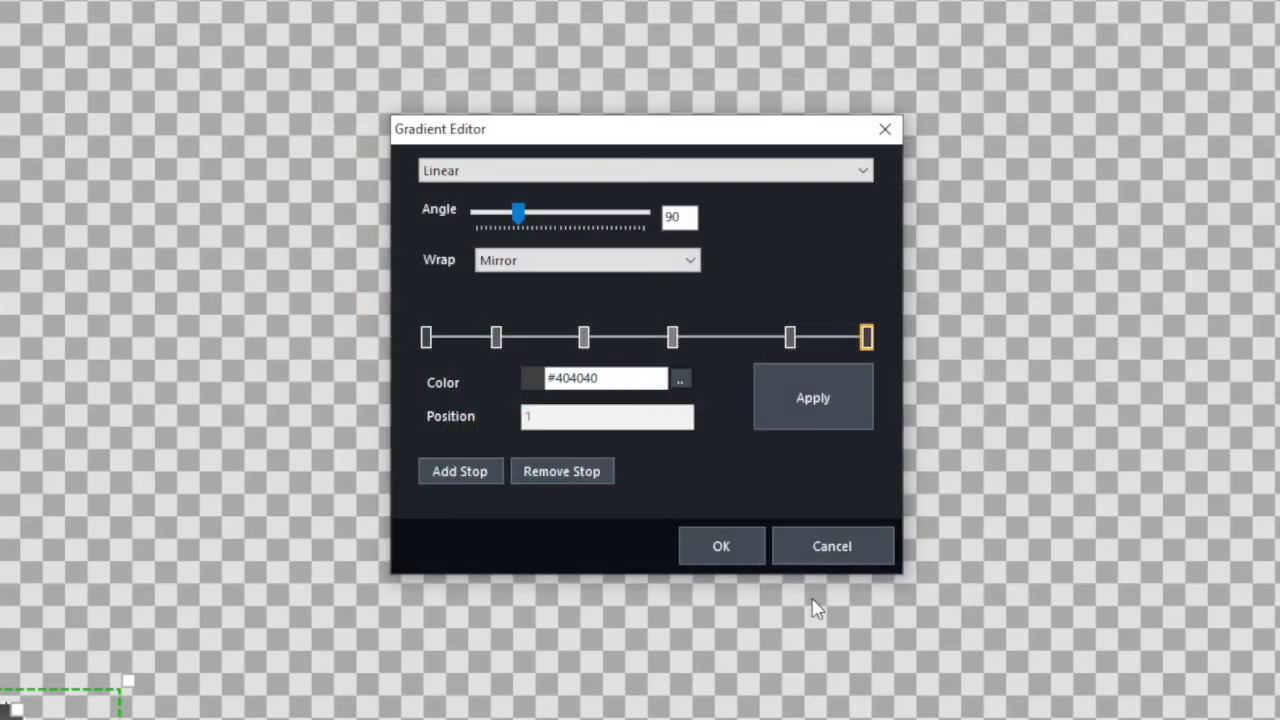
# Set the second and fifth gradient stops to #606060.
pyautogui.click(497, 338)
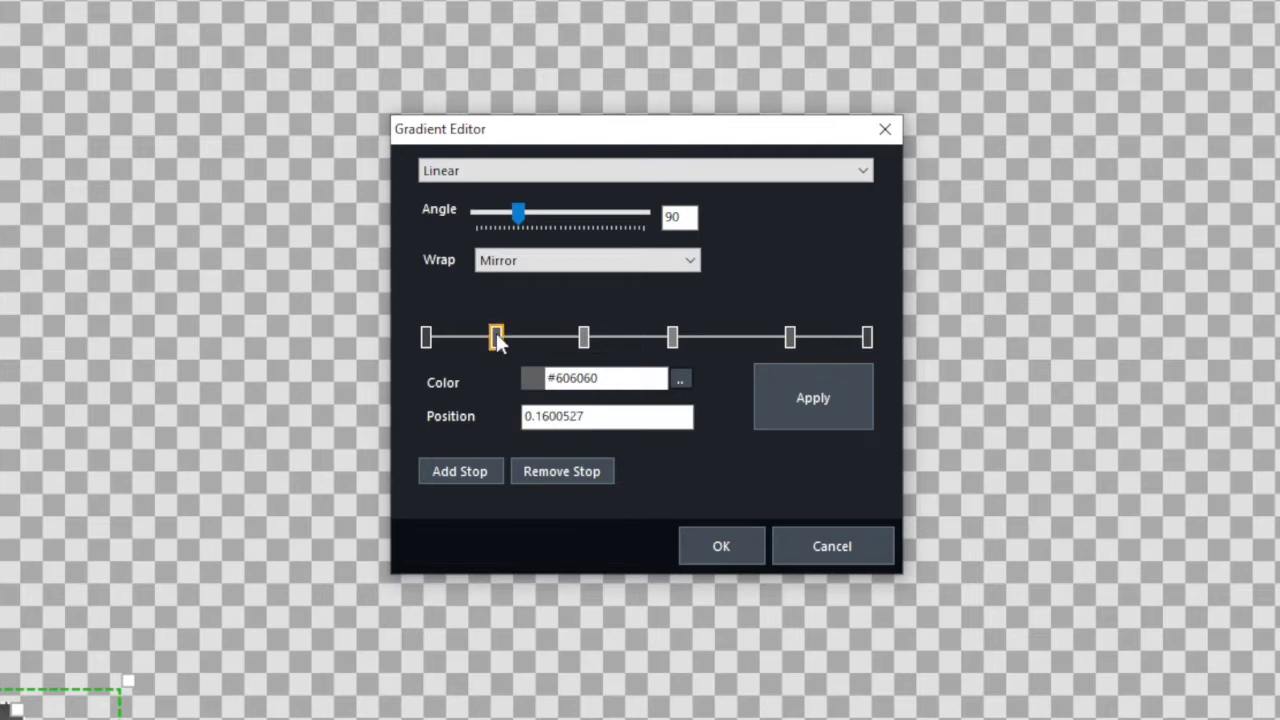
pyautogui.click(680, 380)
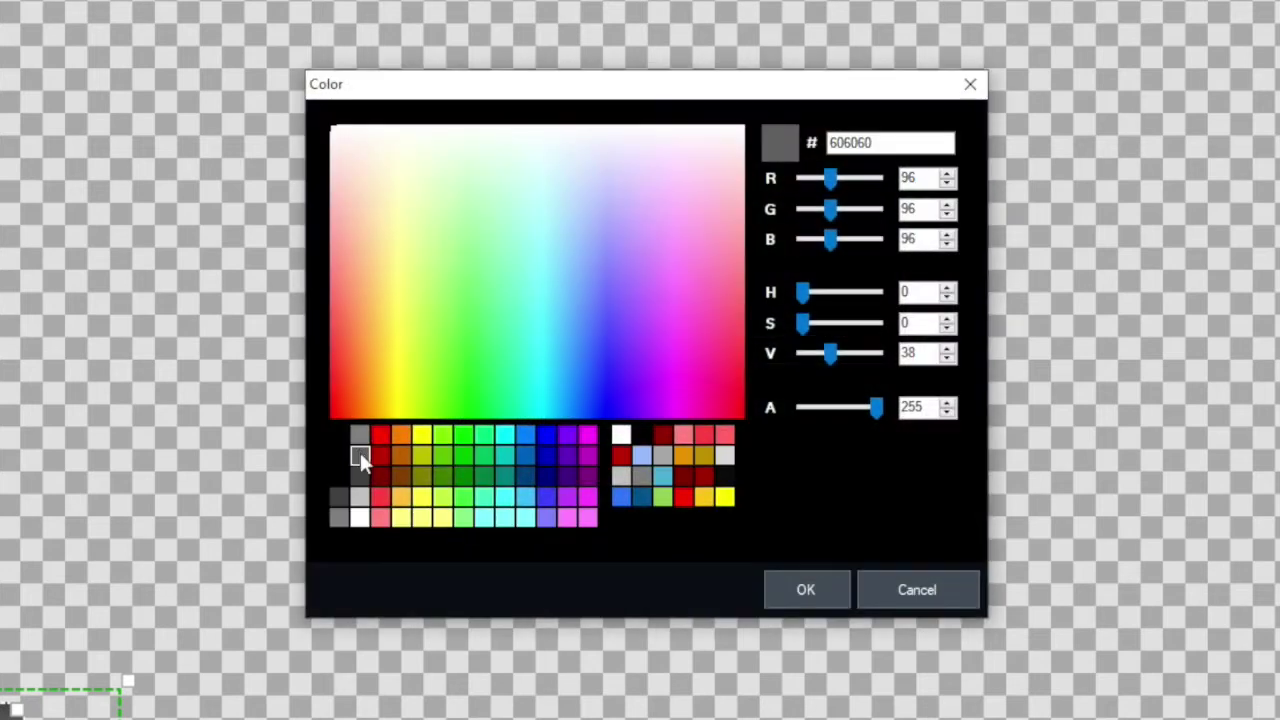
pyautogui.click(814, 590)
pyautogui.click(791, 338)
pyautogui.click(679, 380)
pyautogui.click(819, 590)
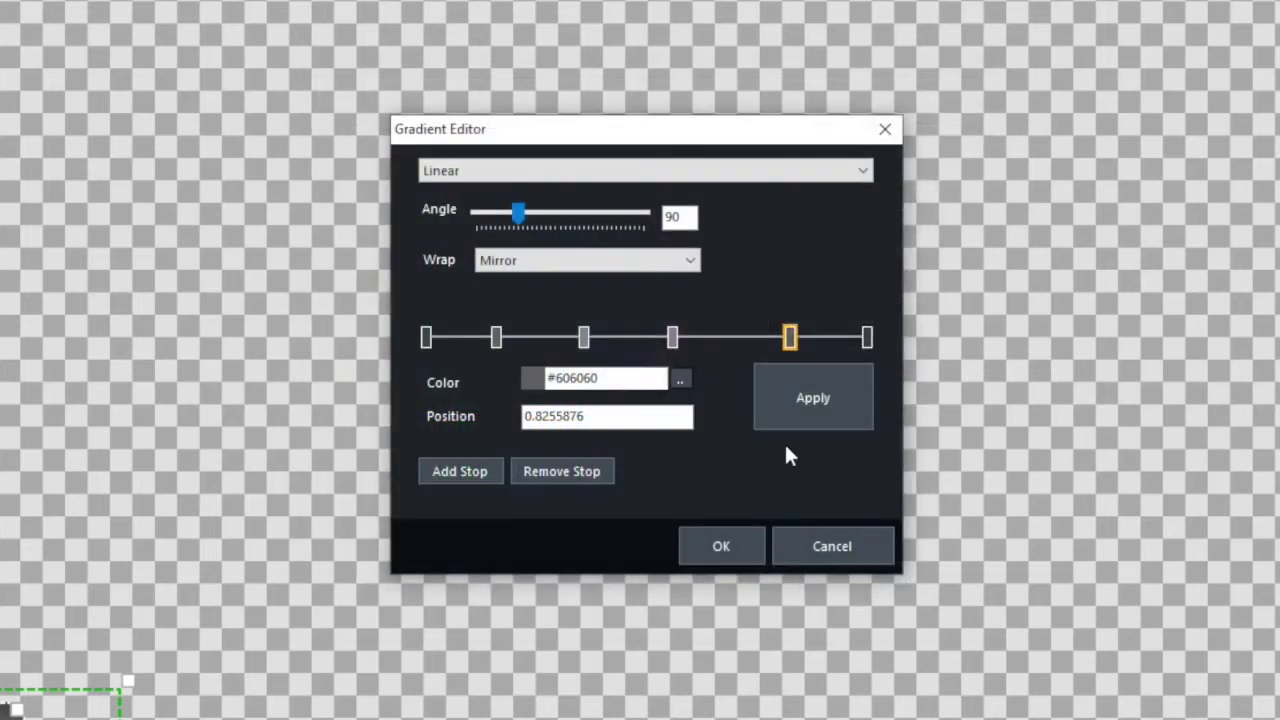
# Set the third and fourth stops to #808080 and apply the gradient.
pyautogui.click(584, 338)
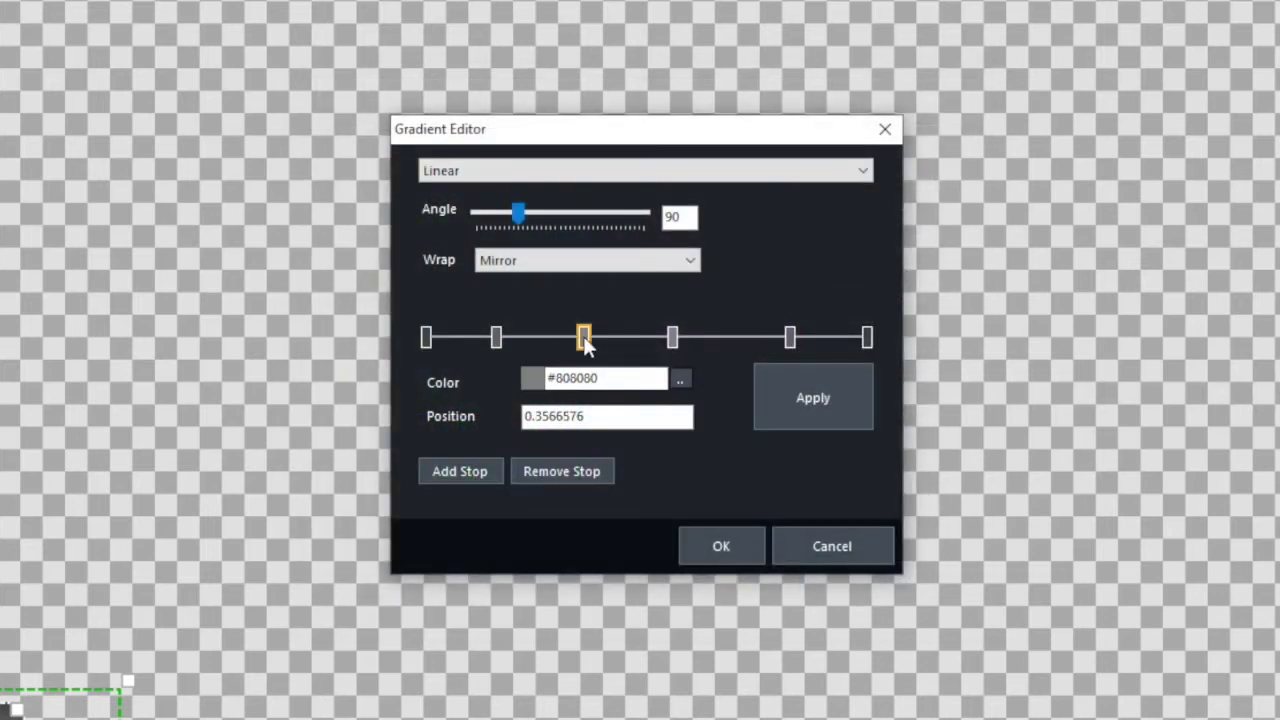
pyautogui.click(679, 380)
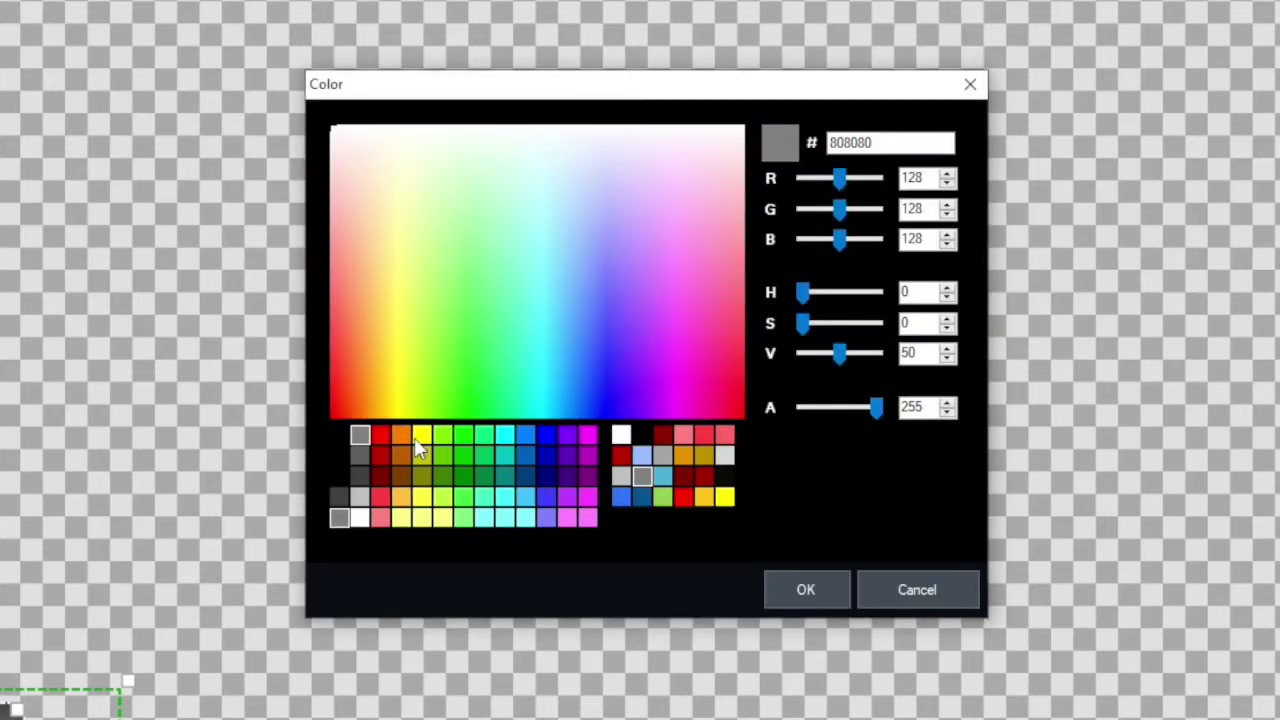
pyautogui.click(808, 590)
pyautogui.click(671, 338)
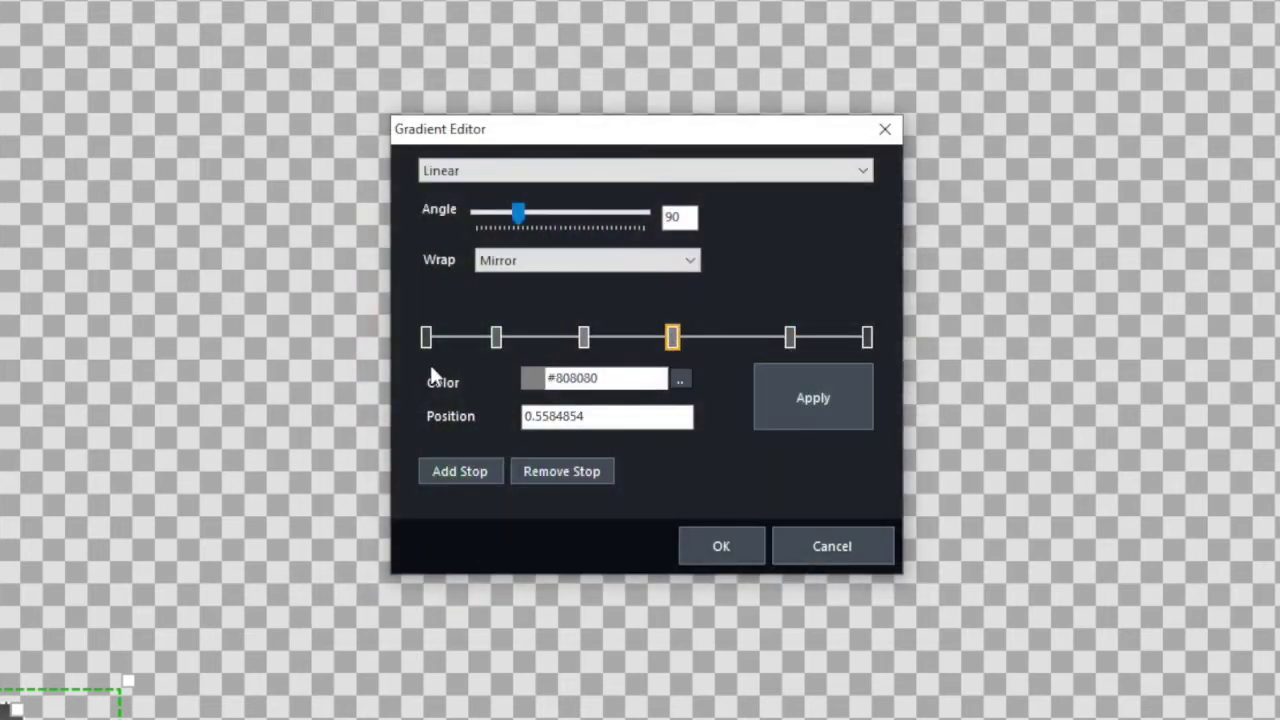
pyautogui.click(679, 378)
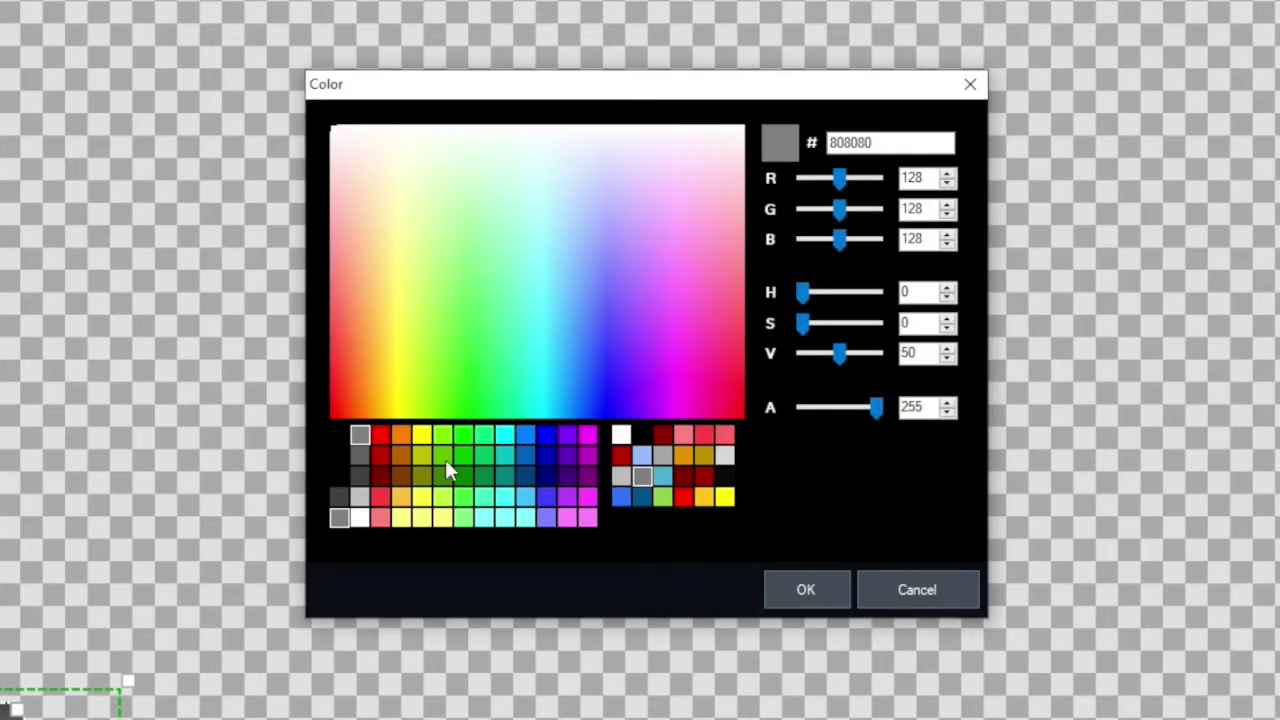
pyautogui.click(817, 588)
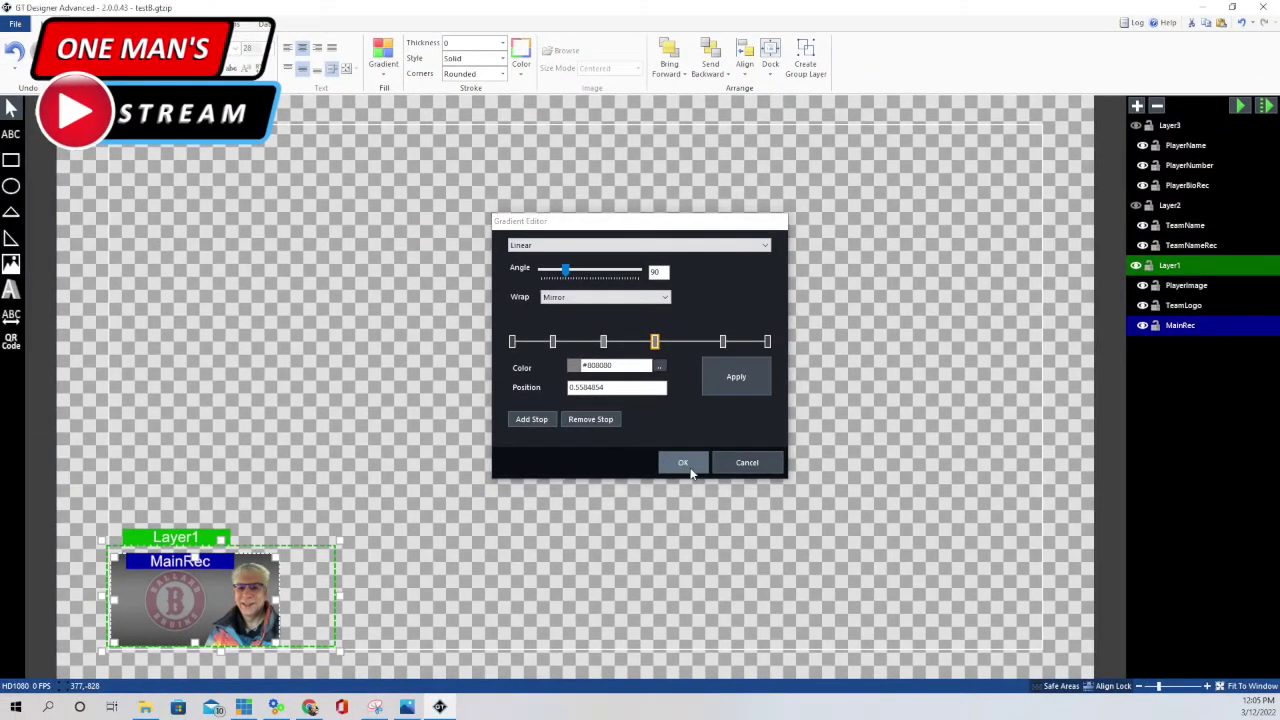
pyautogui.click(693, 484)
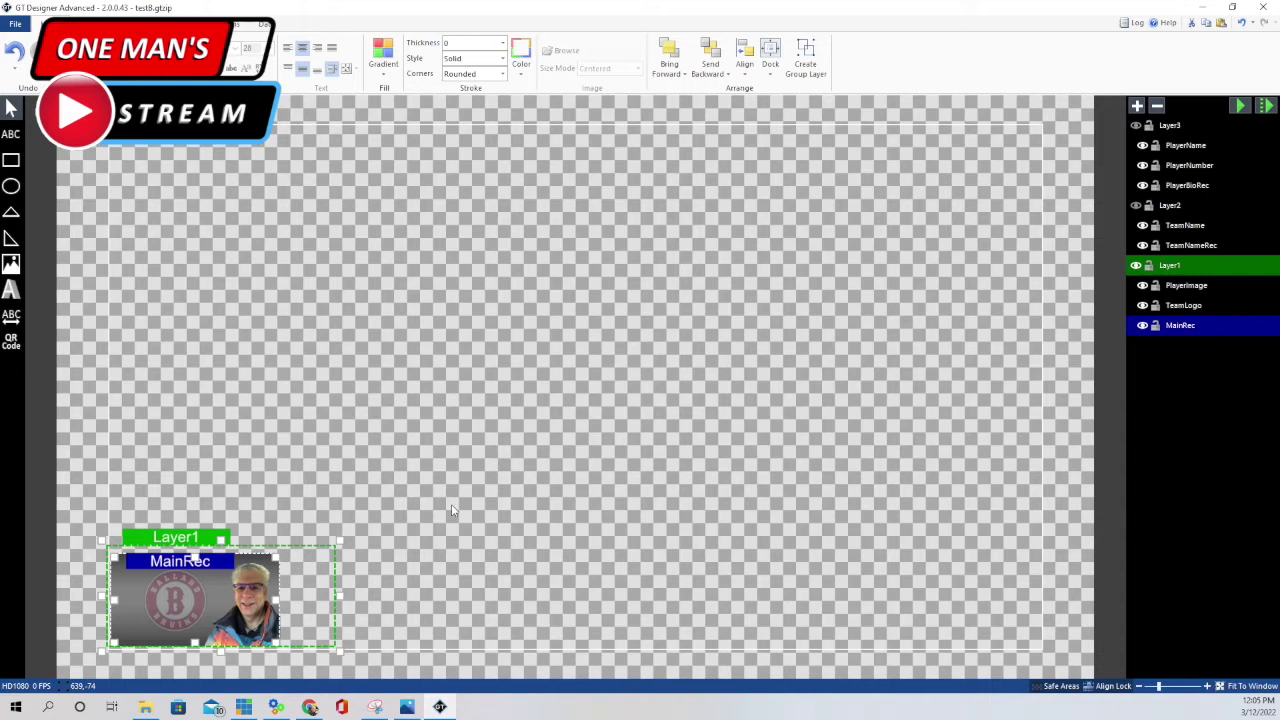
# Add Layer4 and insert the Ballard Bruins logo, shrunk small near the canvas's lower middle.
pyautogui.click(1190, 306)
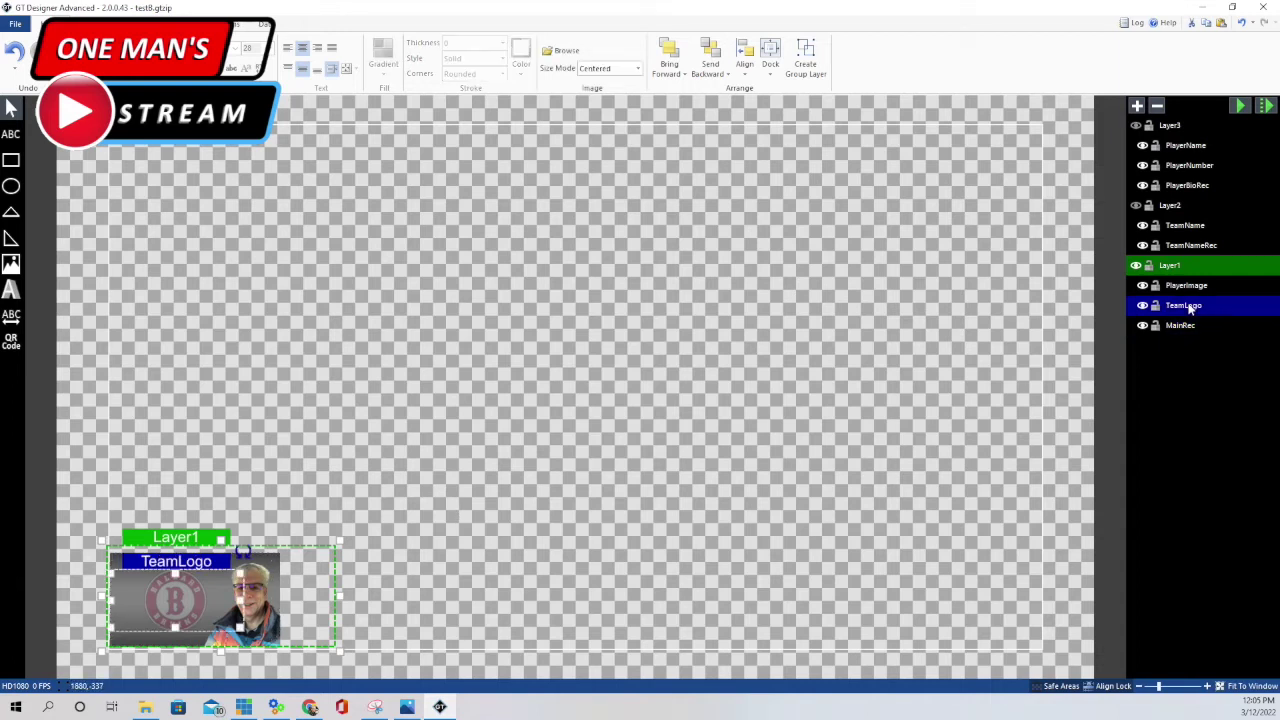
pyautogui.click(451, 492)
pyautogui.click(10, 263)
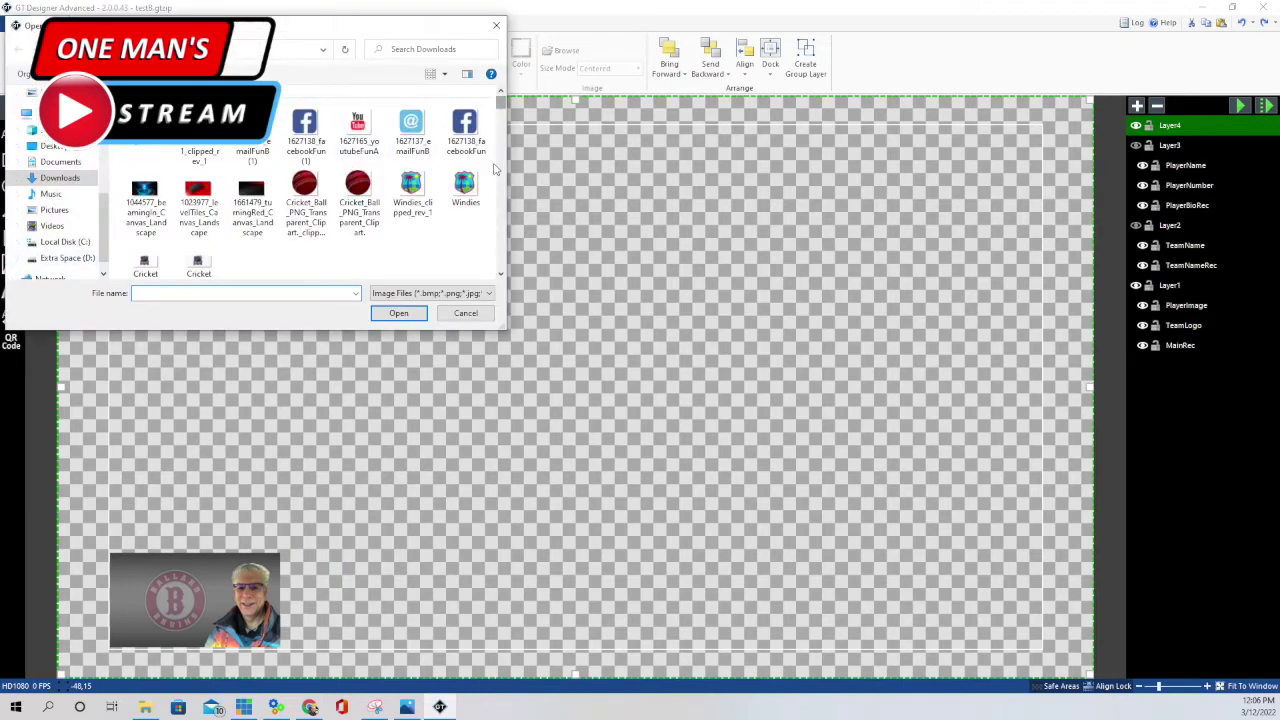
pyautogui.moveTo(499, 113); pyautogui.dragTo(500, 168)
pyautogui.click(358, 203)
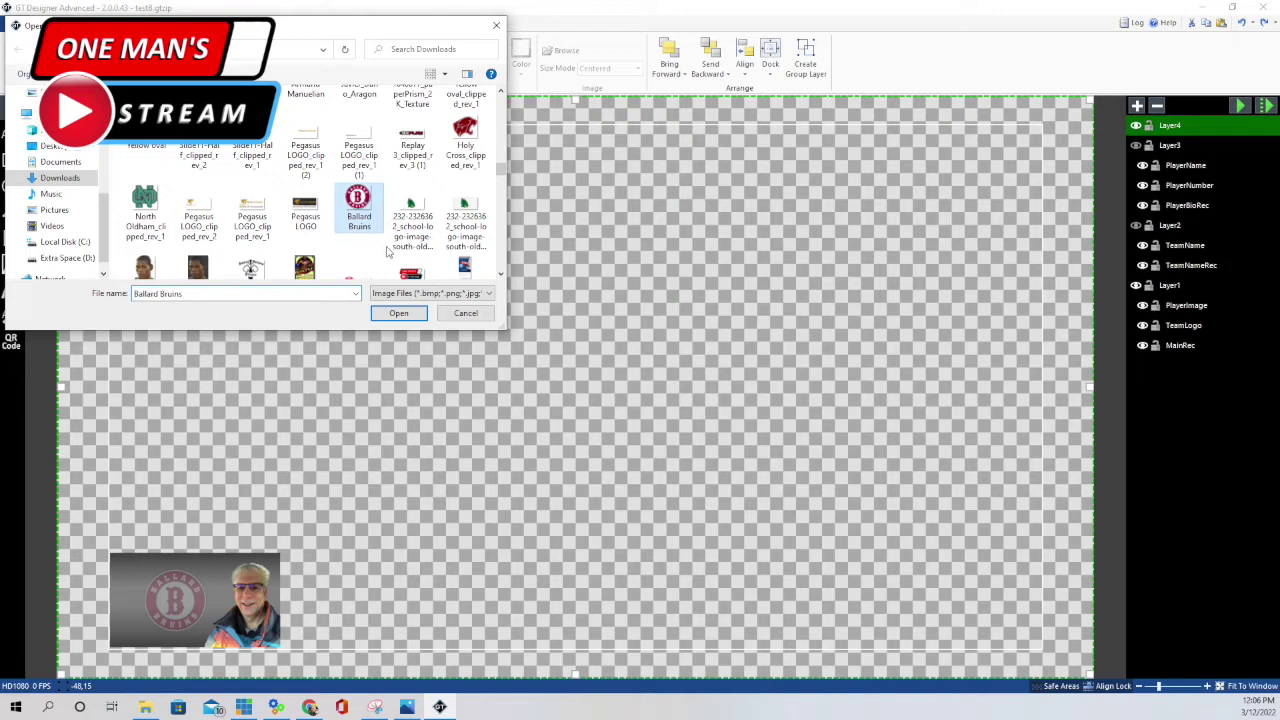
pyautogui.click(398, 313)
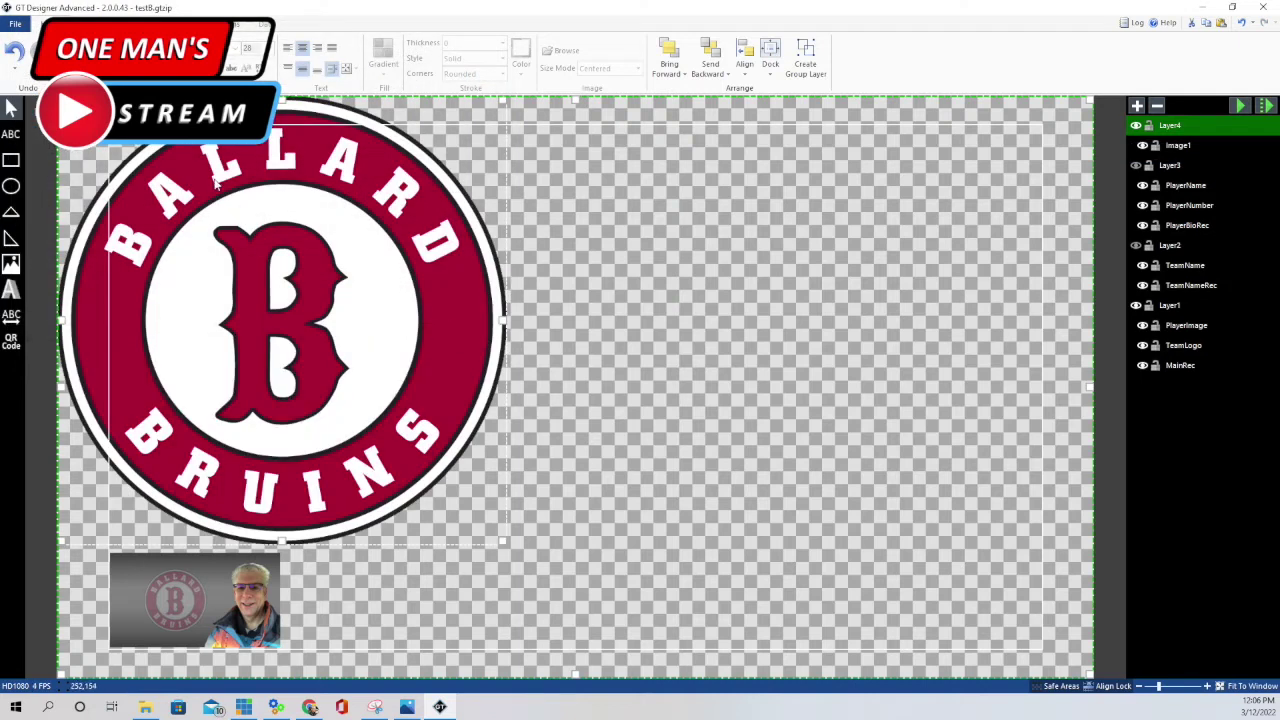
pyautogui.moveTo(213, 200); pyautogui.dragTo(333, 237)
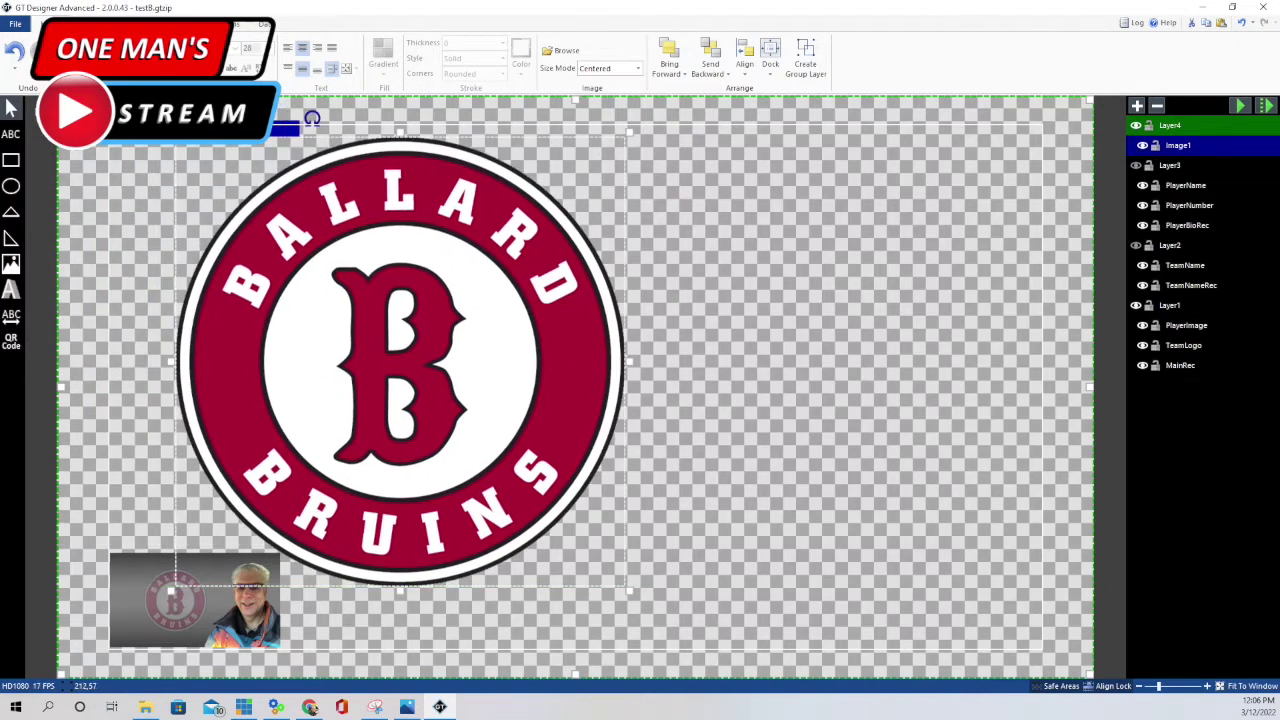
pyautogui.moveTo(176, 132); pyautogui.dragTo(462, 502)
pyautogui.moveTo(480, 563); pyautogui.dragTo(468, 474)
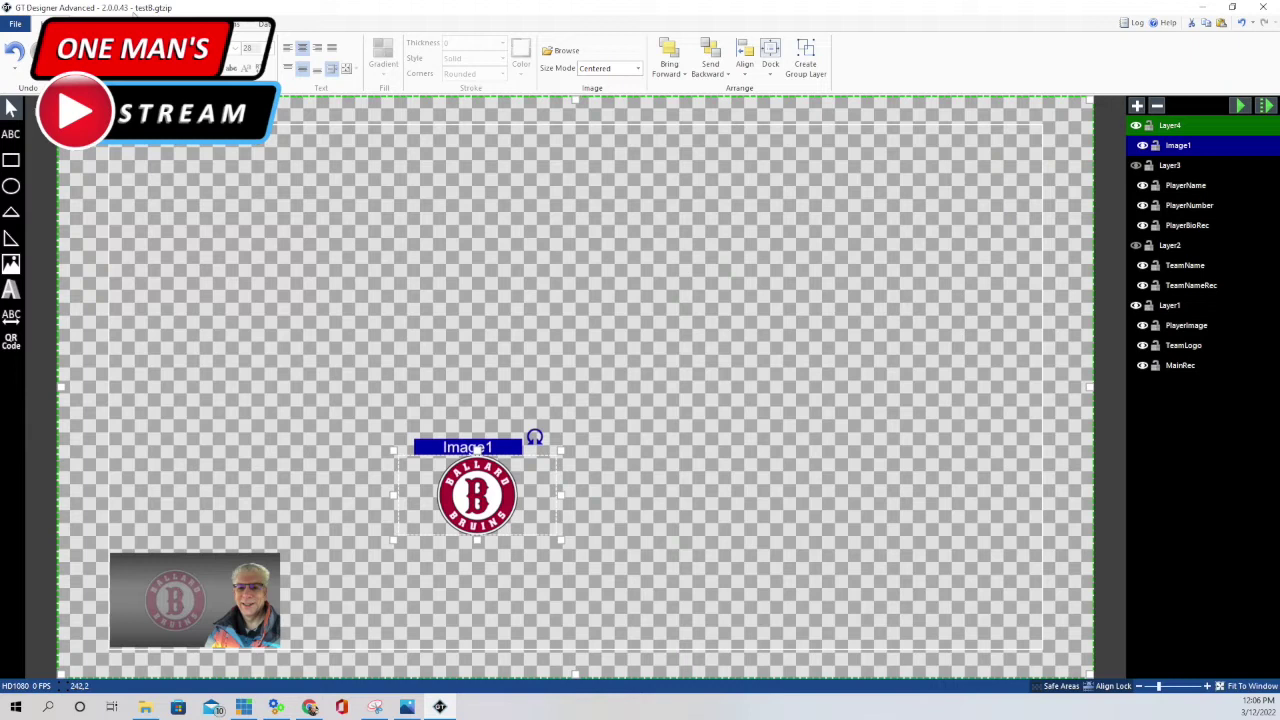
# Move the Ballard Bruins logo toward the card, then delete it.
pyautogui.scroll(-1, 640, 60)
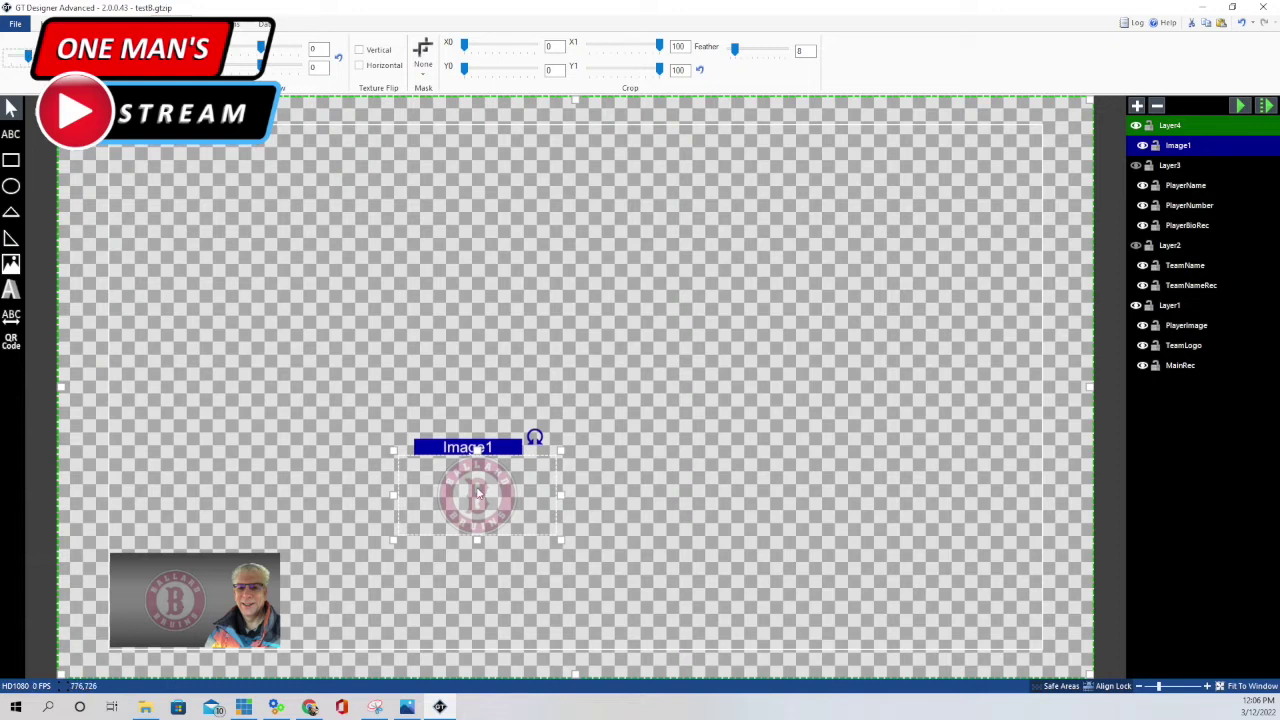
pyautogui.moveTo(478, 493); pyautogui.dragTo(477, 335)
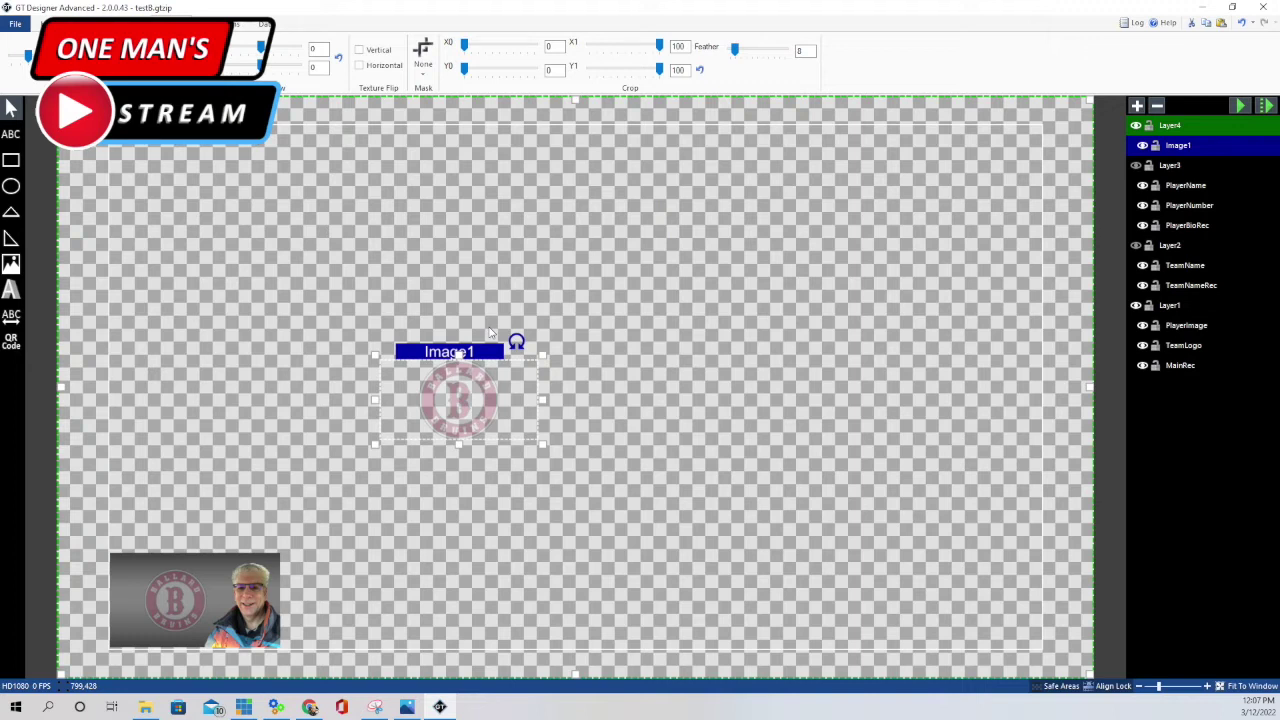
pyautogui.press('Delete')
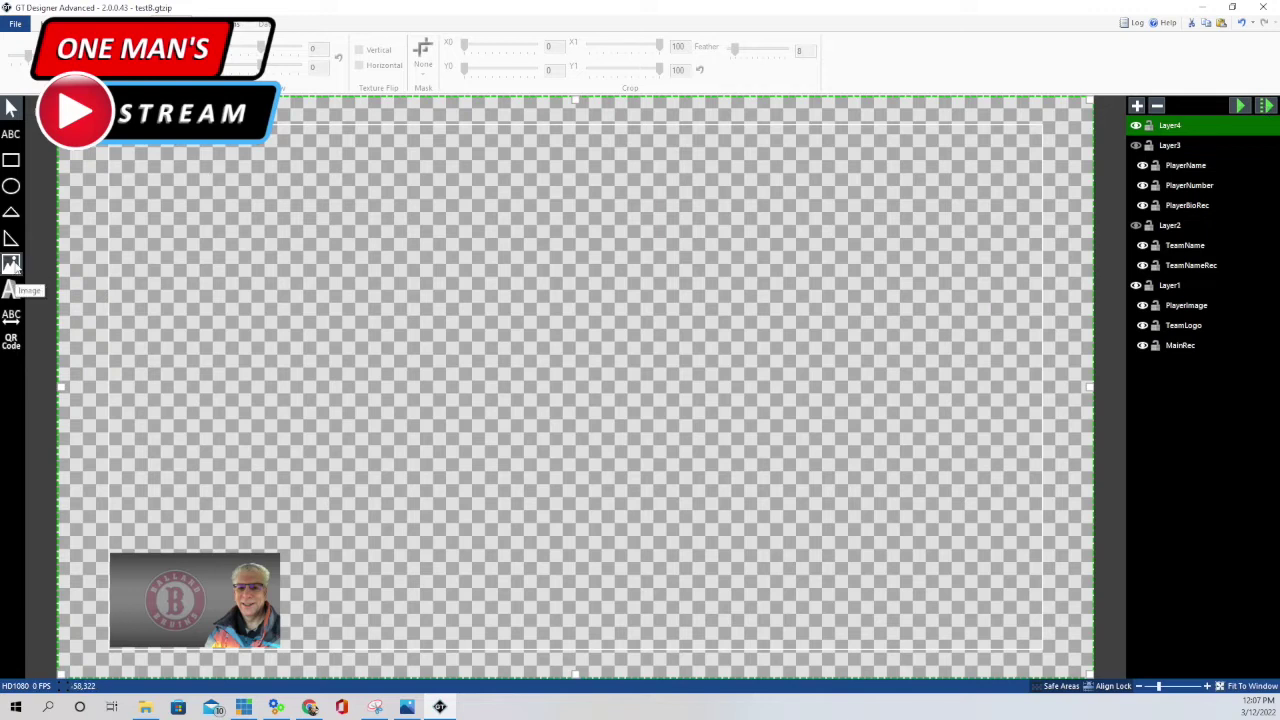
pyautogui.click(12, 265)
pyautogui.click(199, 155)
pyautogui.click(413, 314)
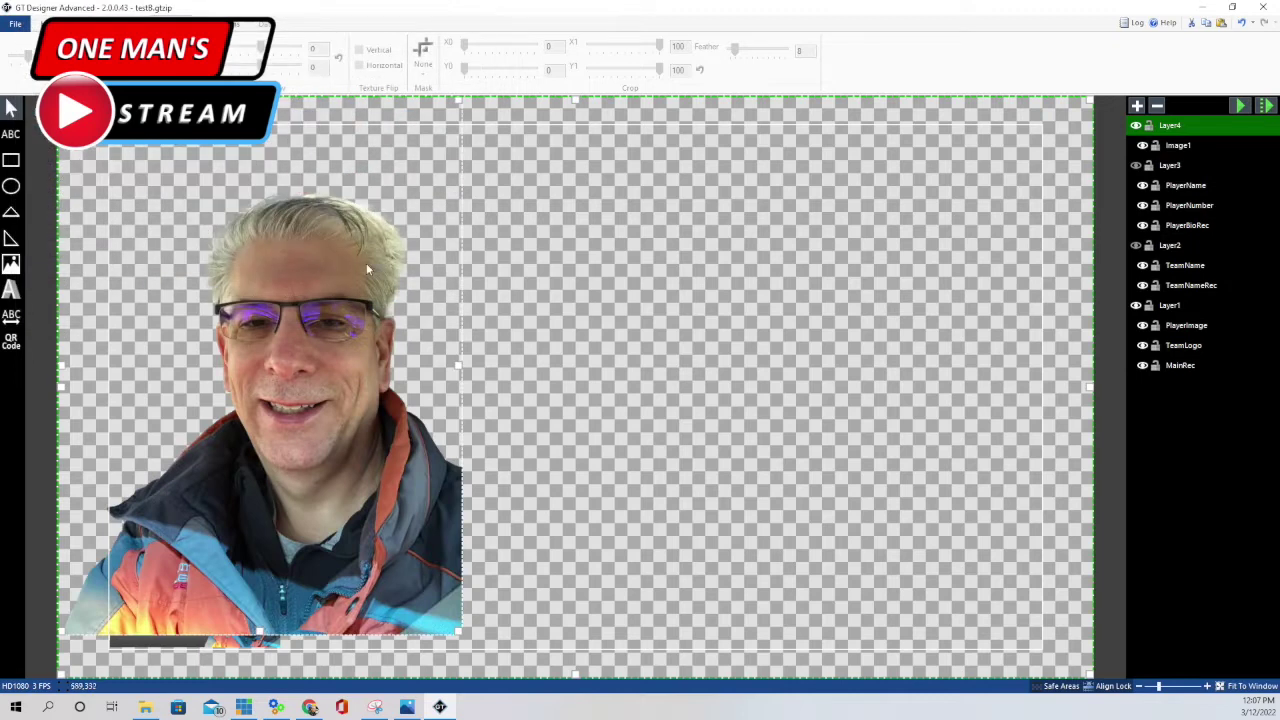
pyautogui.moveTo(62, 128); pyautogui.dragTo(472, 549)
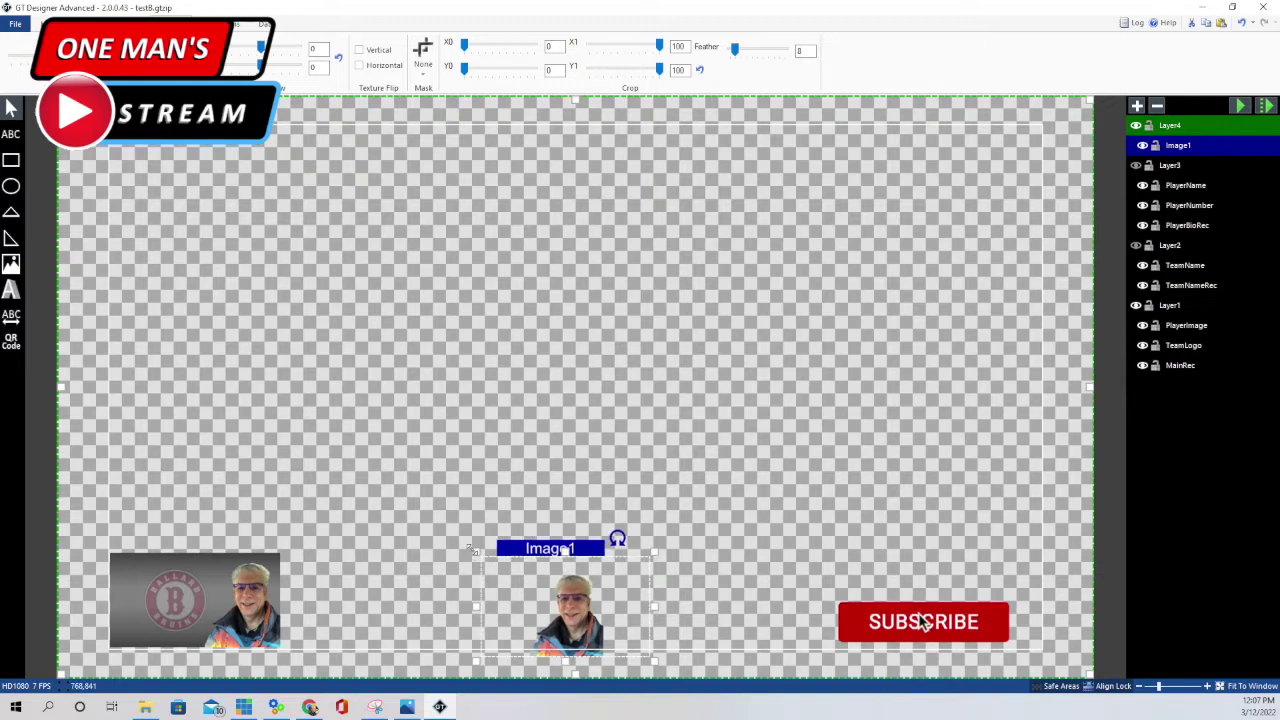
pyautogui.moveTo(593, 608); pyautogui.dragTo(261, 596)
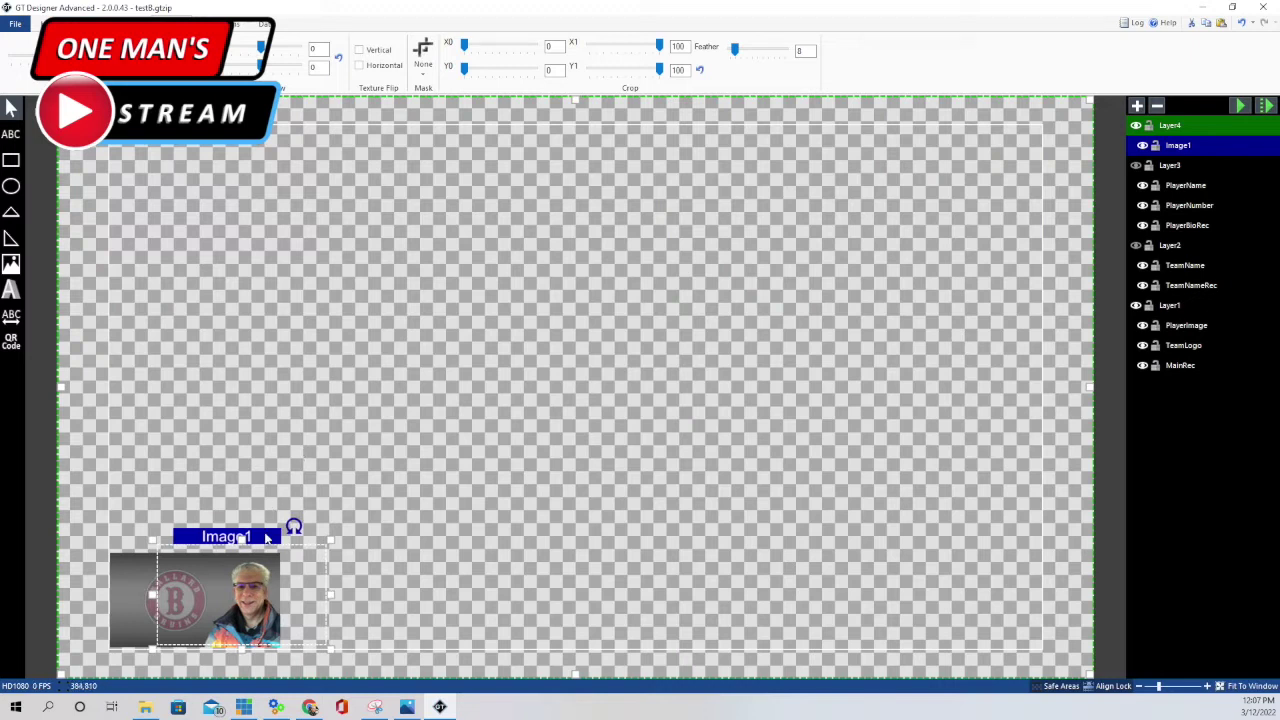
pyautogui.press('Delete')
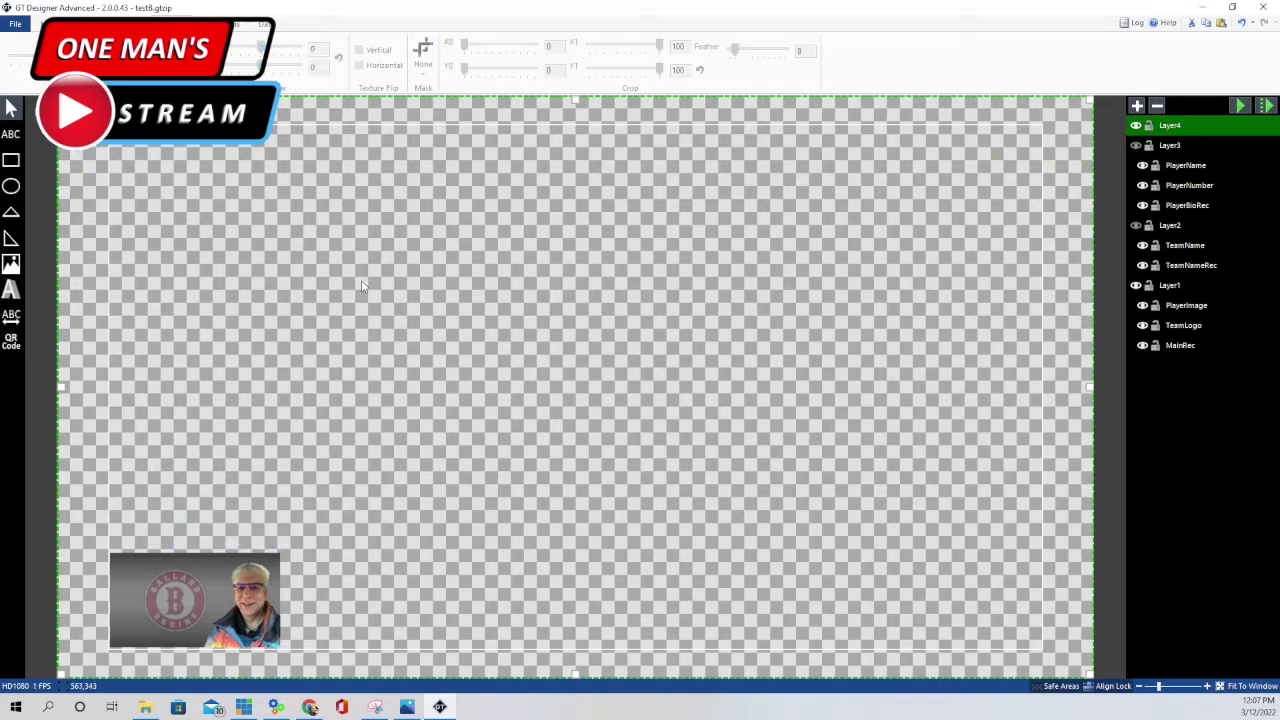
# Show the Layer2 banner group and draw a thin red rectangle, reducing its width.
pyautogui.click(1136, 226)
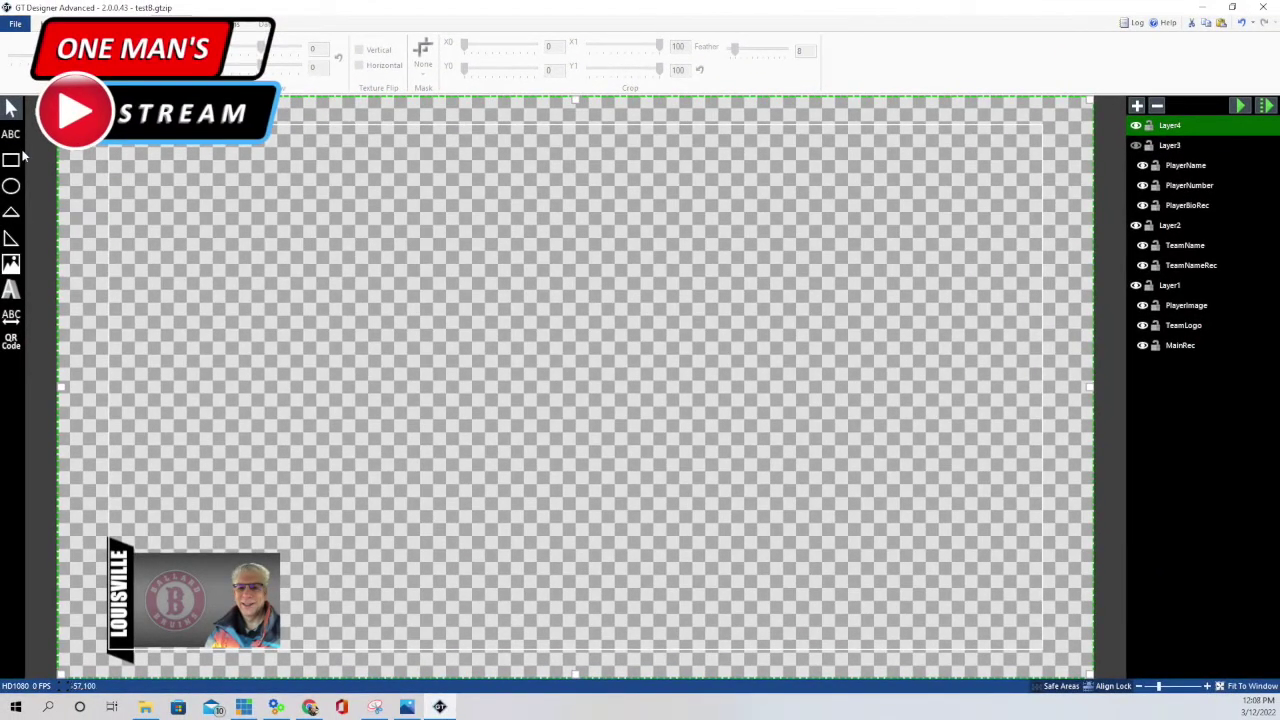
pyautogui.click(11, 160)
pyautogui.moveTo(172, 392); pyautogui.dragTo(357, 421)
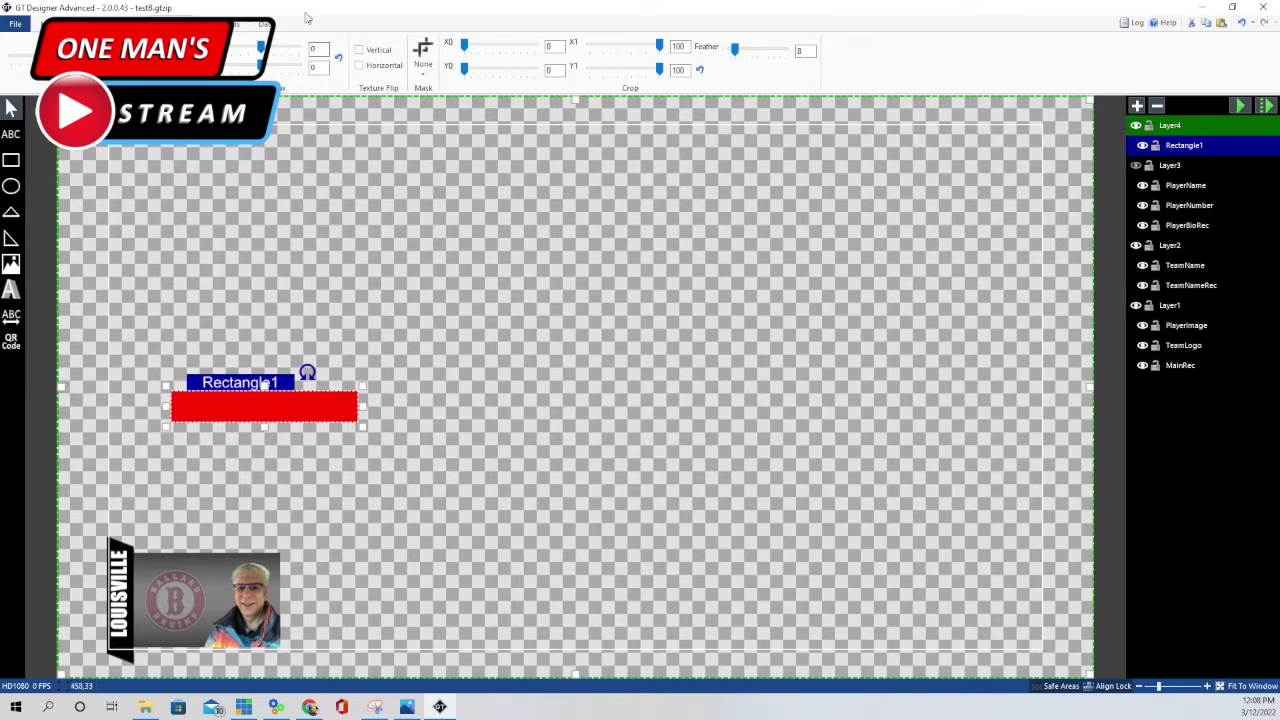
pyautogui.click(140, 22)
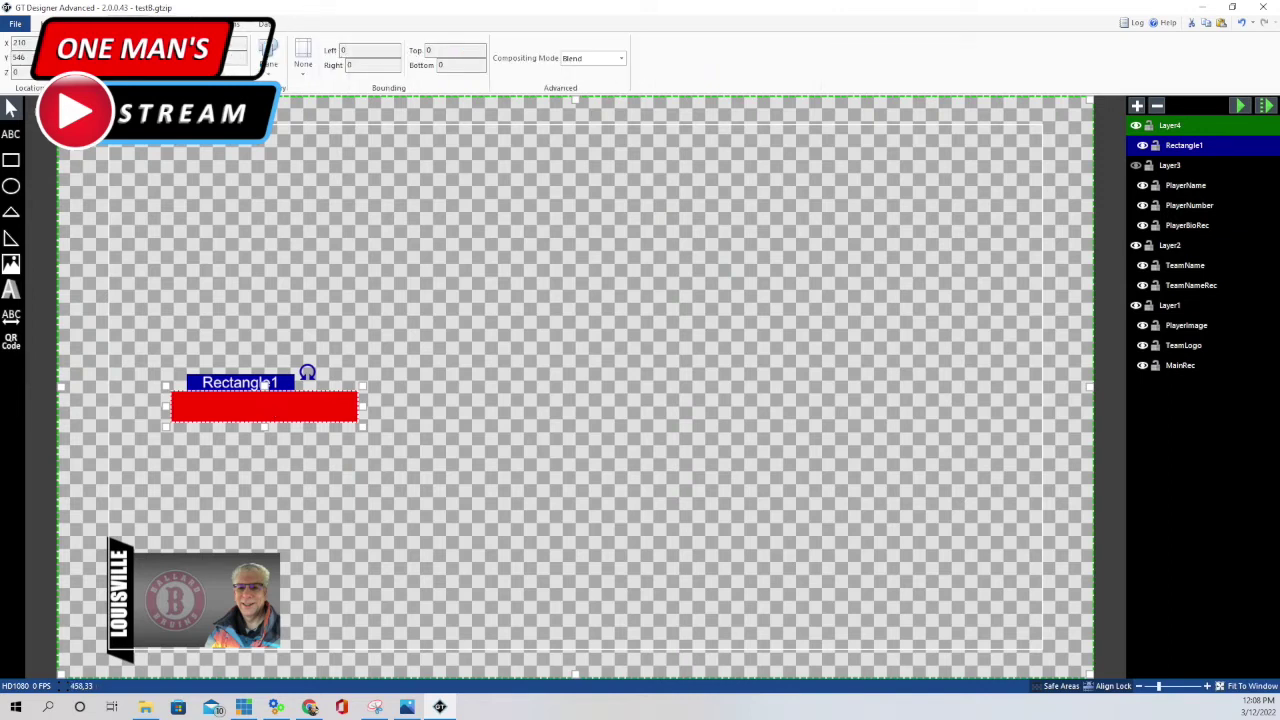
pyautogui.write('215')
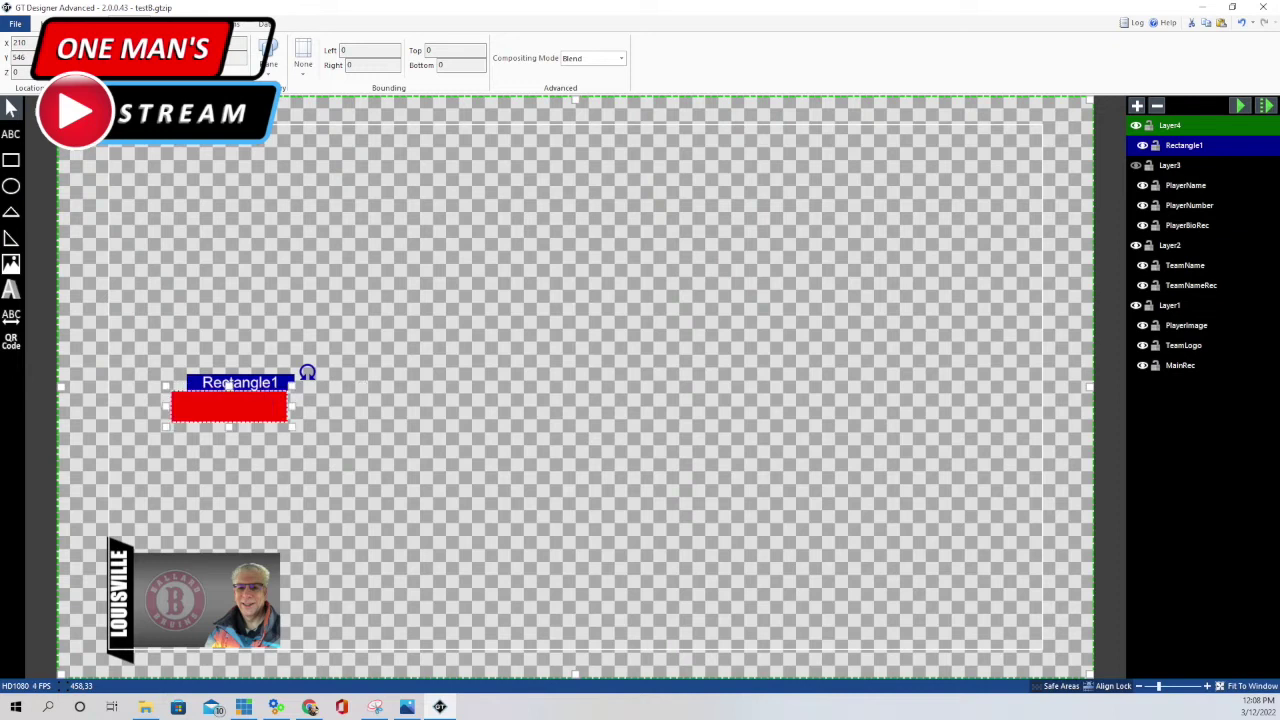
pyautogui.write('45')
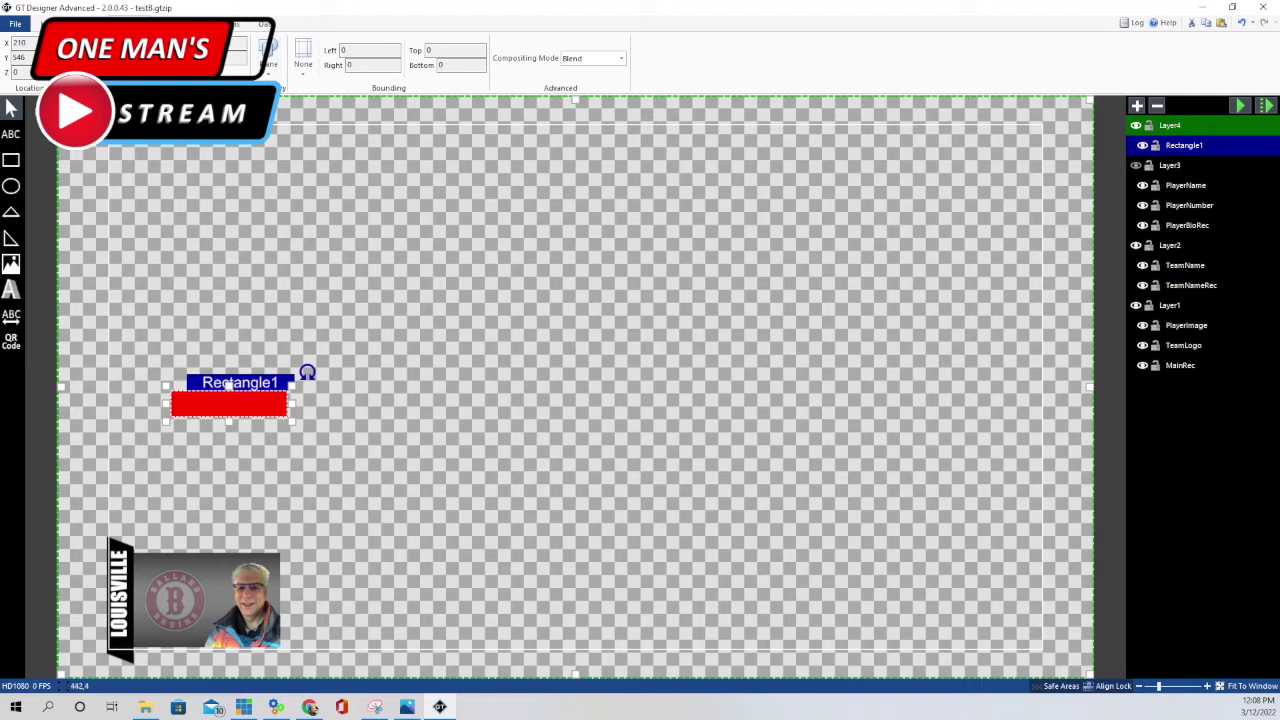
pyautogui.scroll(-3, 450, 60)
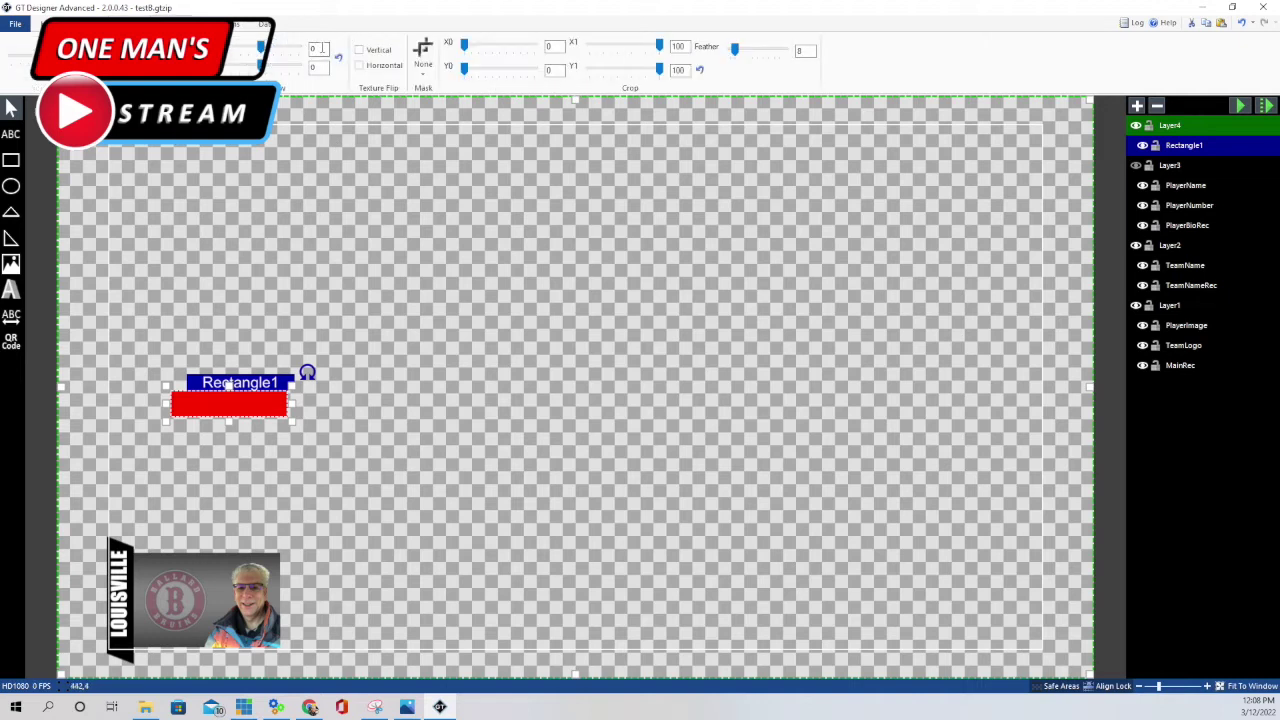
# Skew the rectangle, rotate it nearly upright, and change its fill to black.
pyautogui.moveTo(262, 47); pyautogui.dragTo(280, 47)
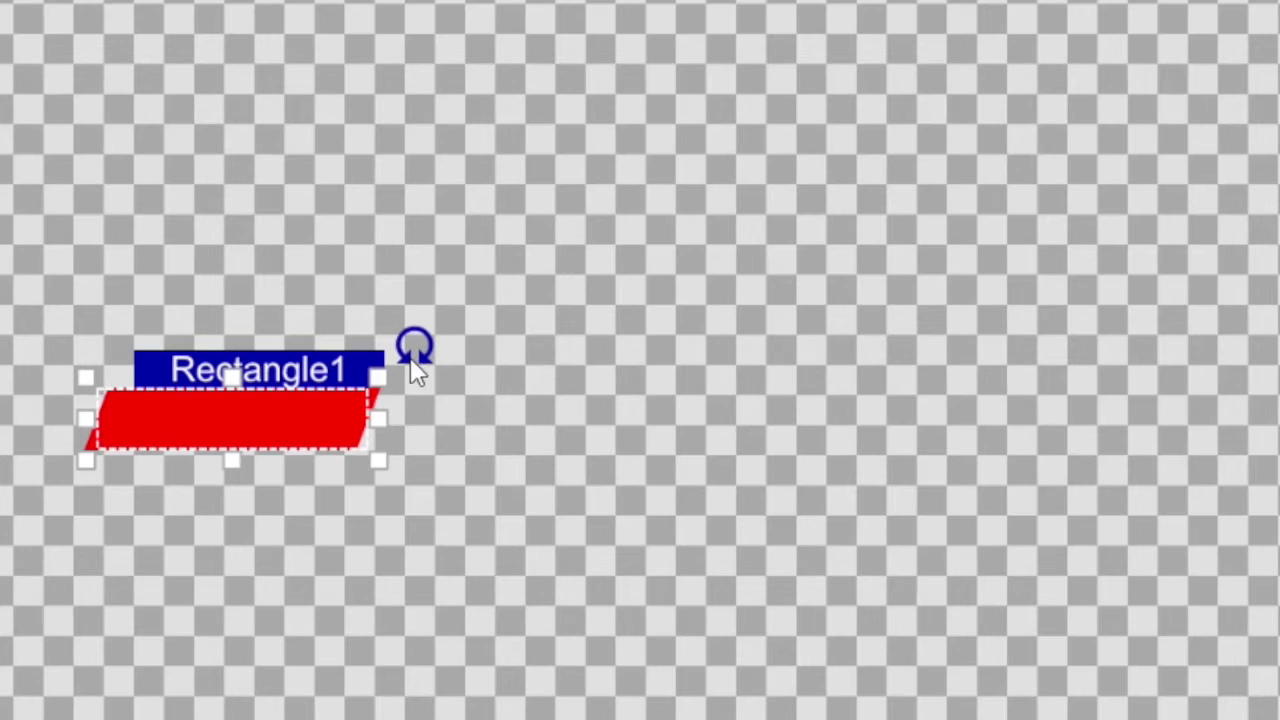
pyautogui.moveTo(410, 360); pyautogui.dragTo(385, 247)
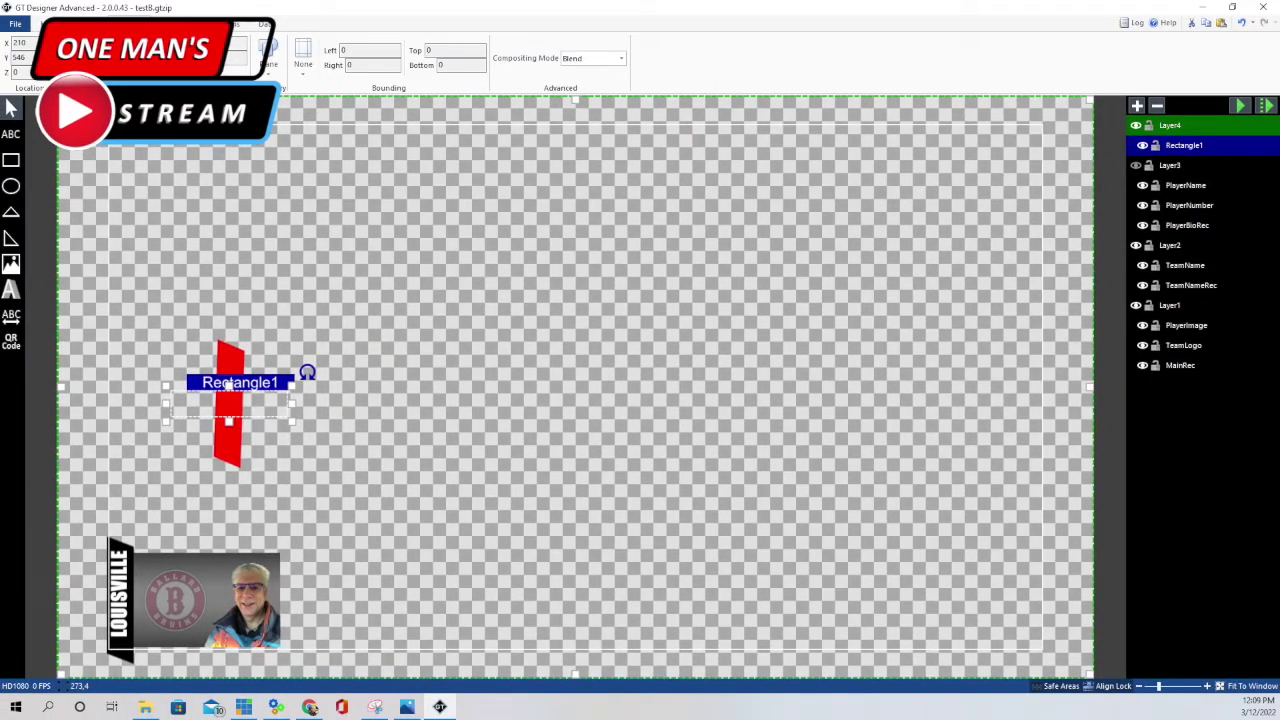
pyautogui.moveTo(307, 372); pyautogui.dragTo(228, 250)
pyautogui.click(277, 244)
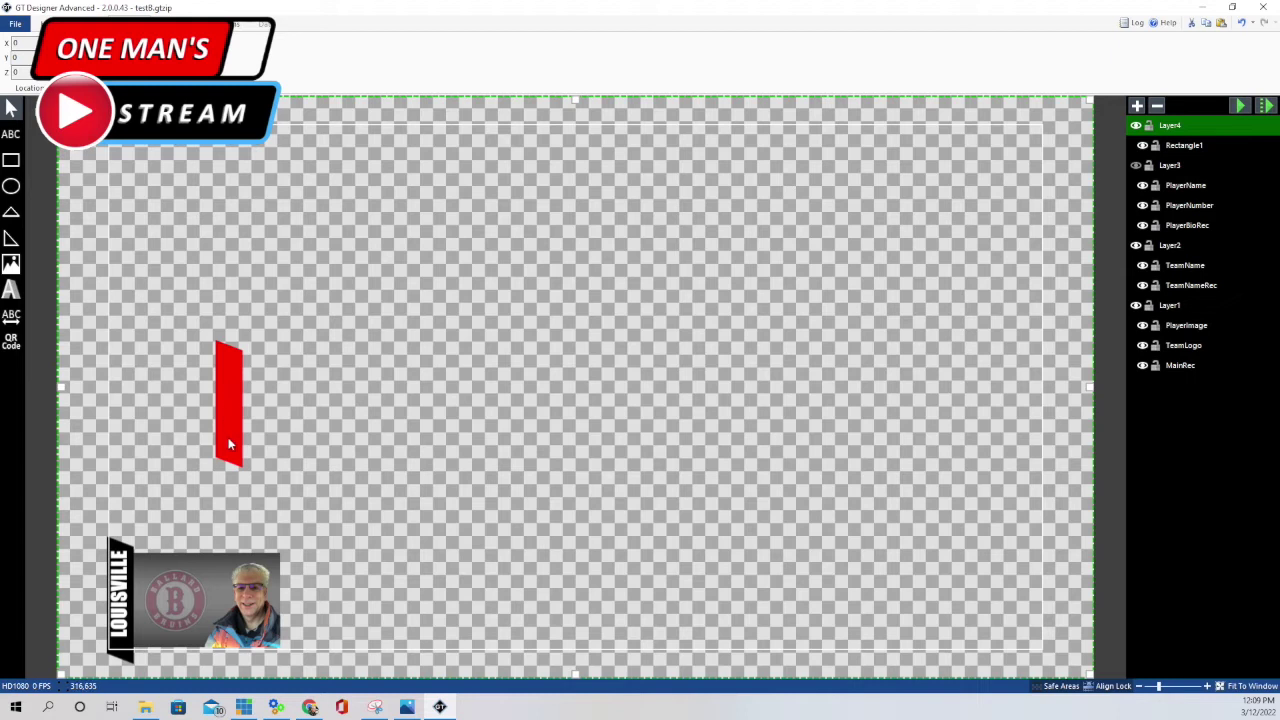
pyautogui.click(230, 400)
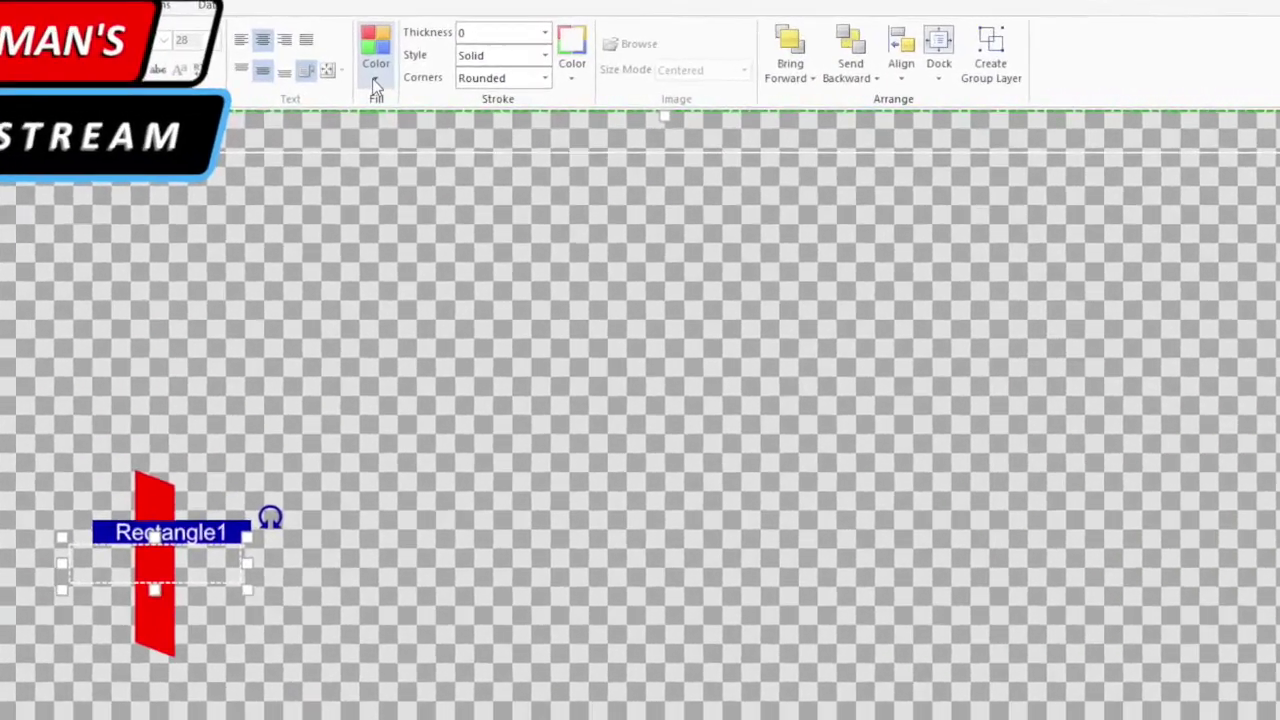
pyautogui.click(376, 88)
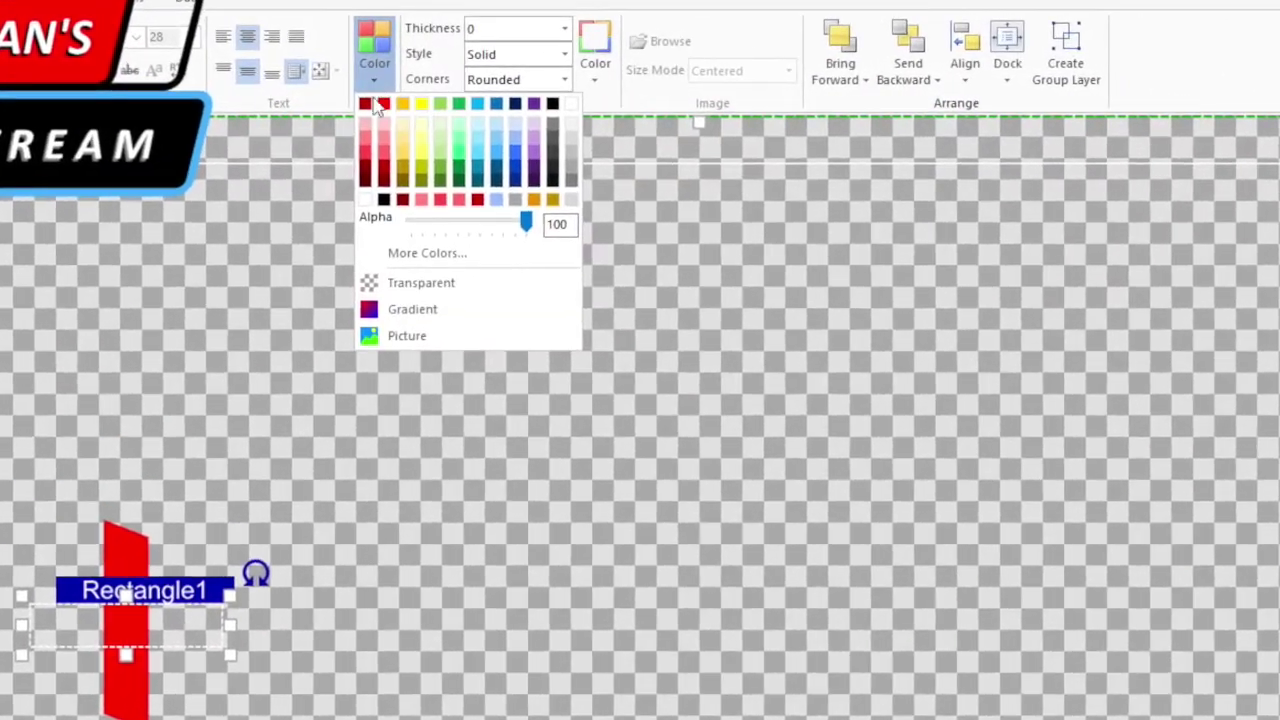
pyautogui.click(382, 185)
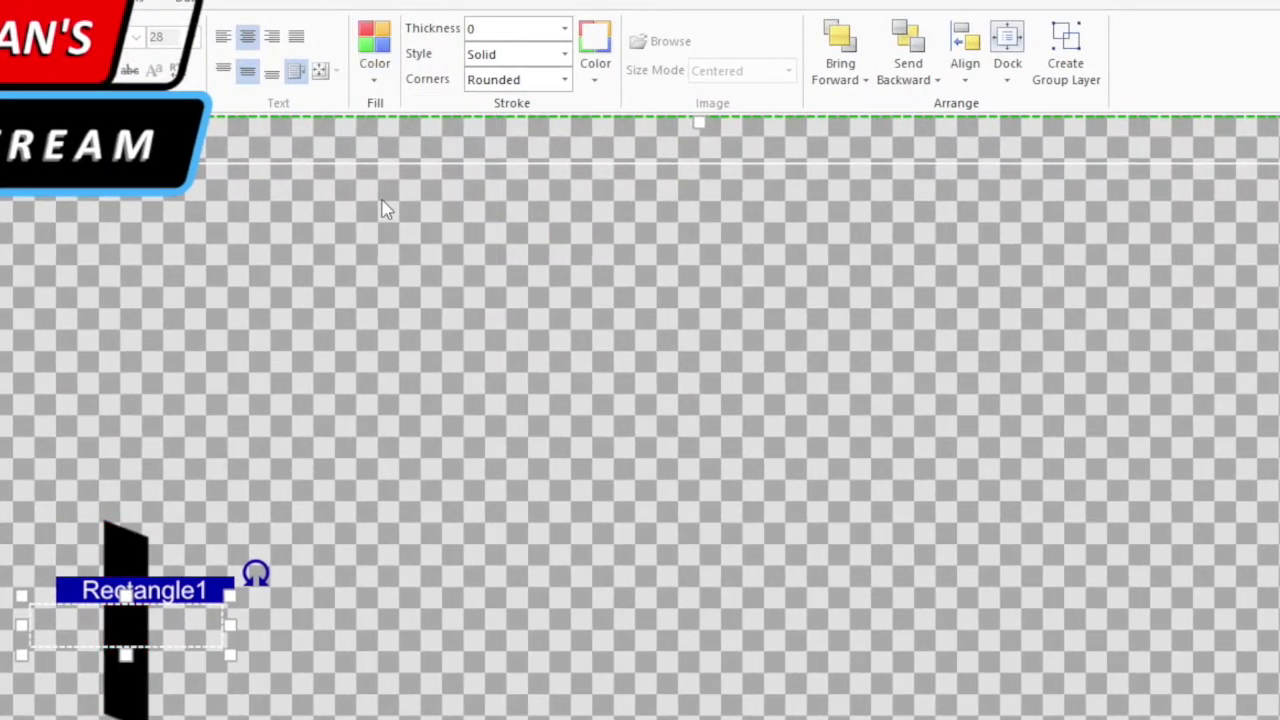
pyautogui.click(86, 337)
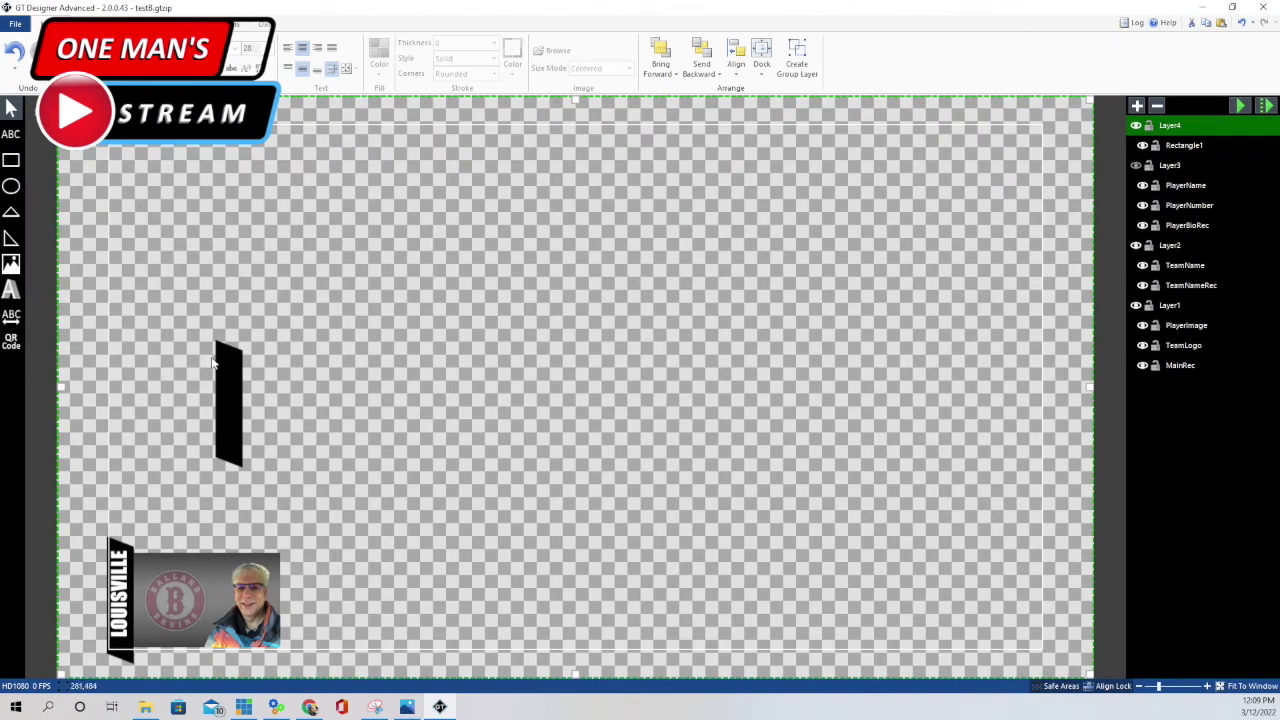
# Draw a text block above the bar in Impact Condensed, Black weight.
pyautogui.click(9, 133)
pyautogui.click(256, 277)
pyautogui.moveTo(256, 277); pyautogui.dragTo(403, 299)
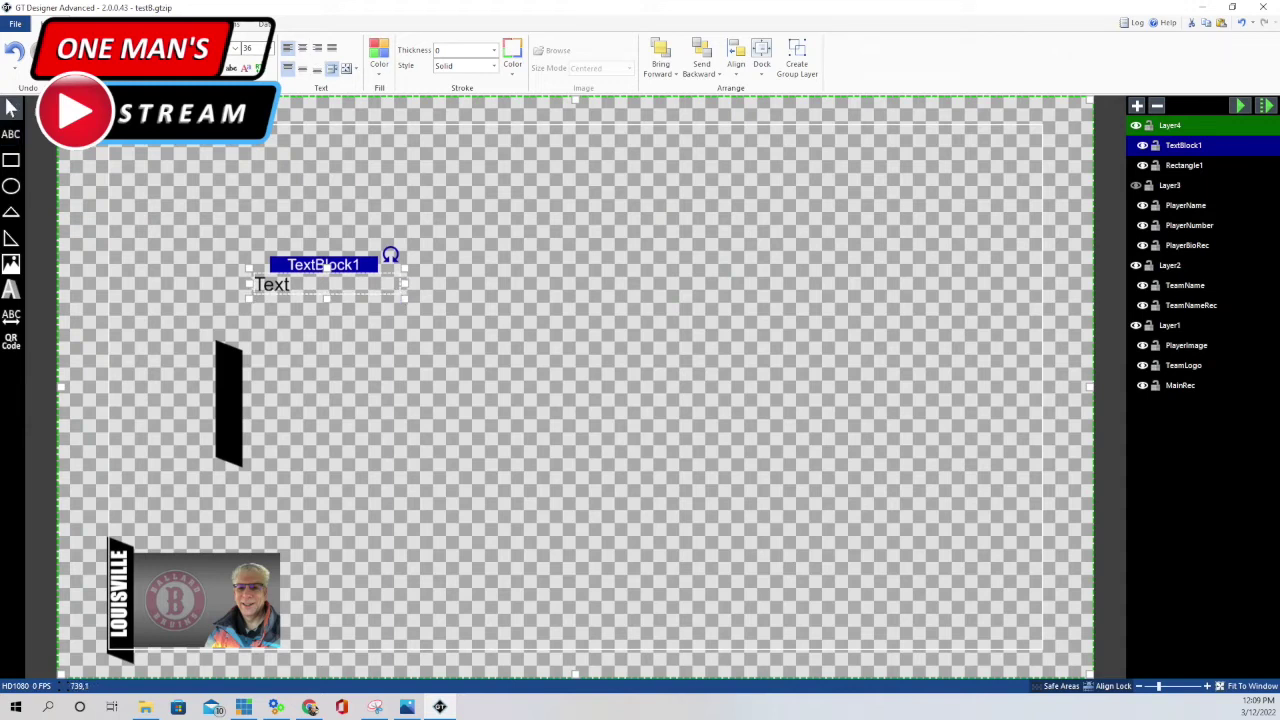
pyautogui.click(236, 50)
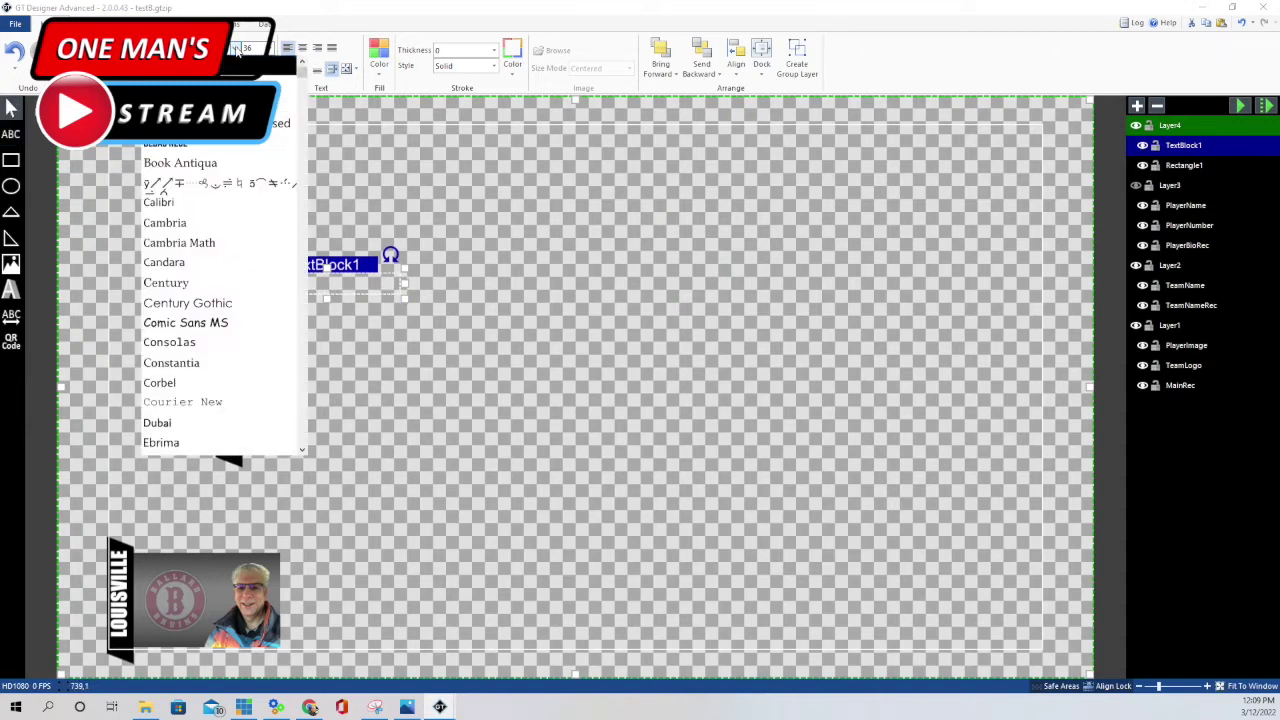
pyautogui.scroll(-3, 218, 230)
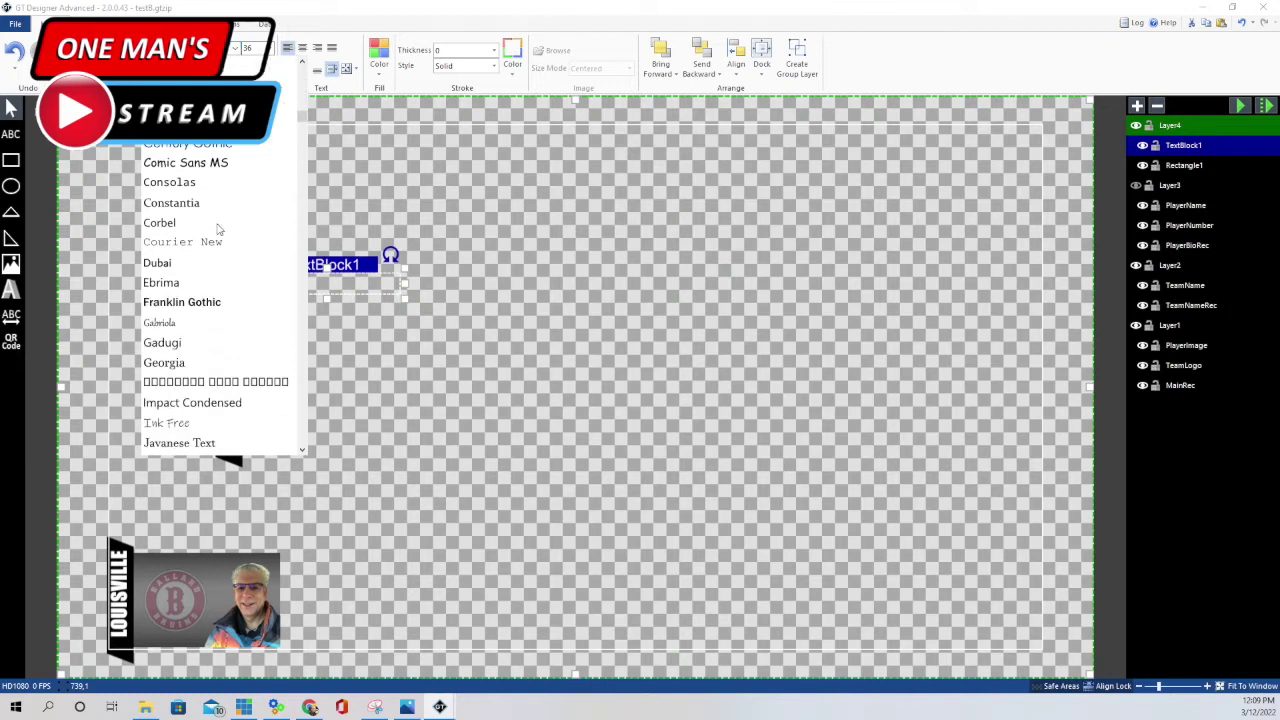
pyautogui.scroll(-1, 220, 240)
pyautogui.click(212, 345)
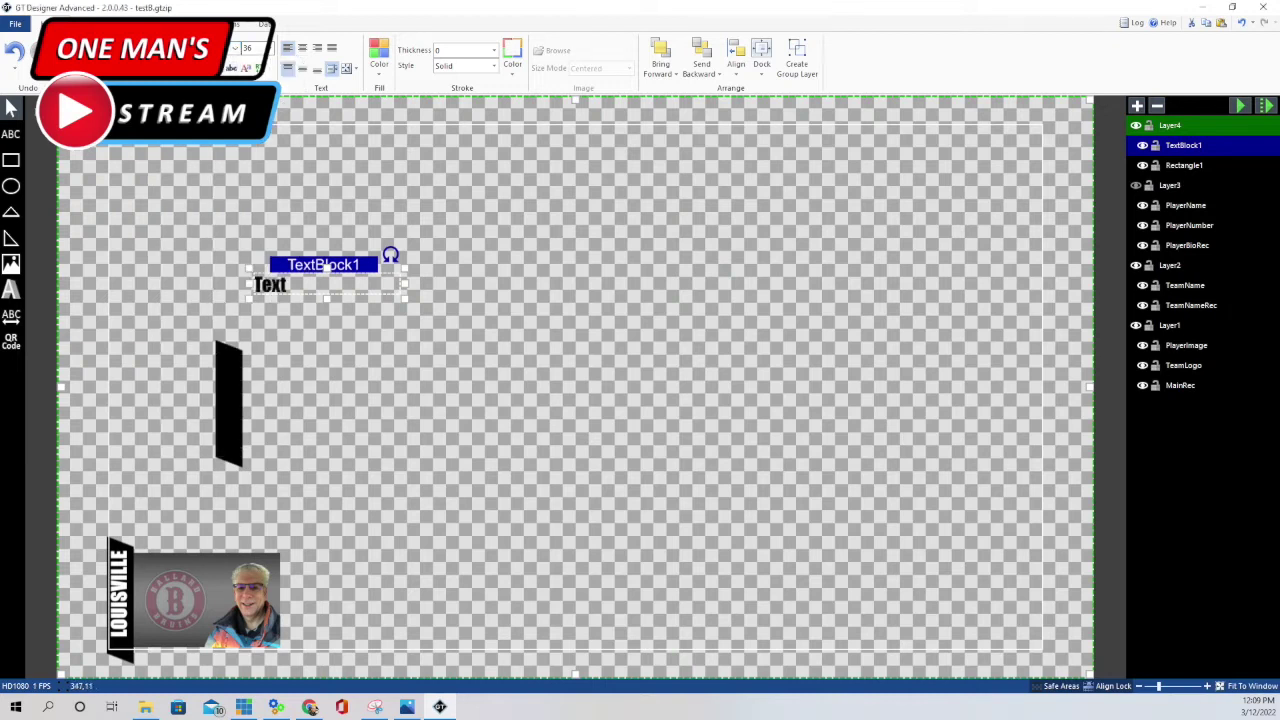
pyautogui.click(170, 67)
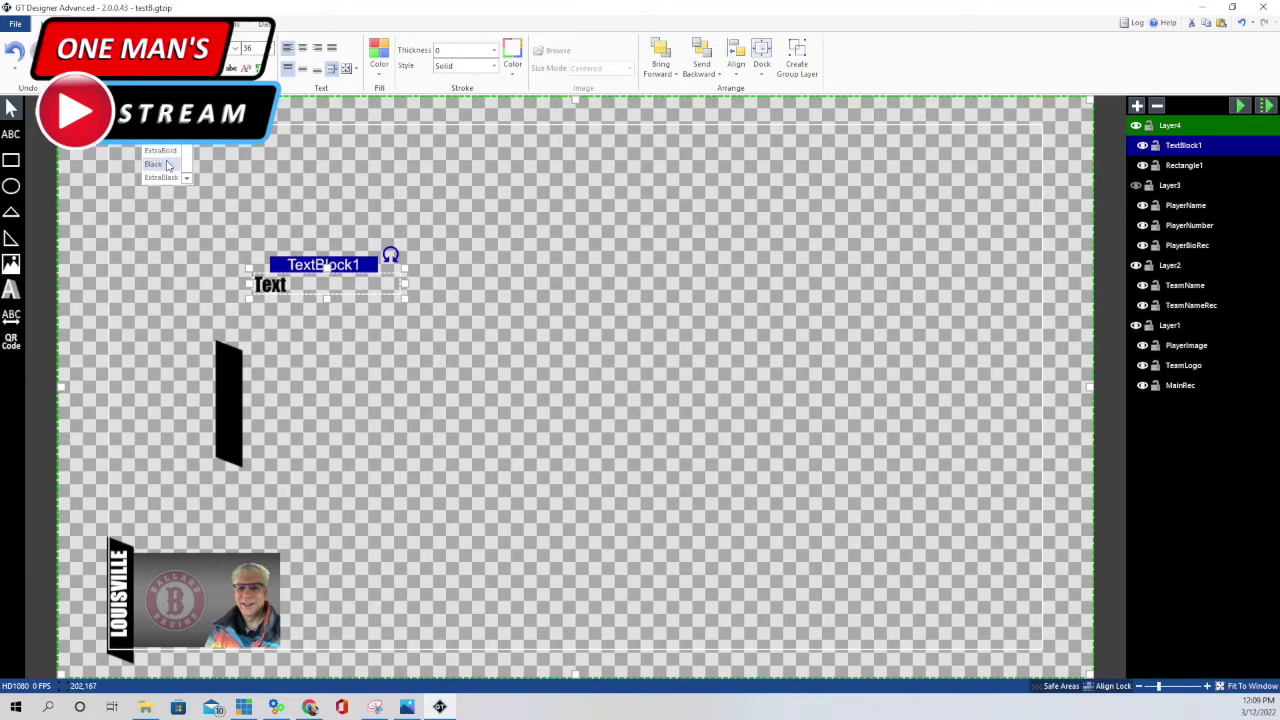
pyautogui.click(167, 164)
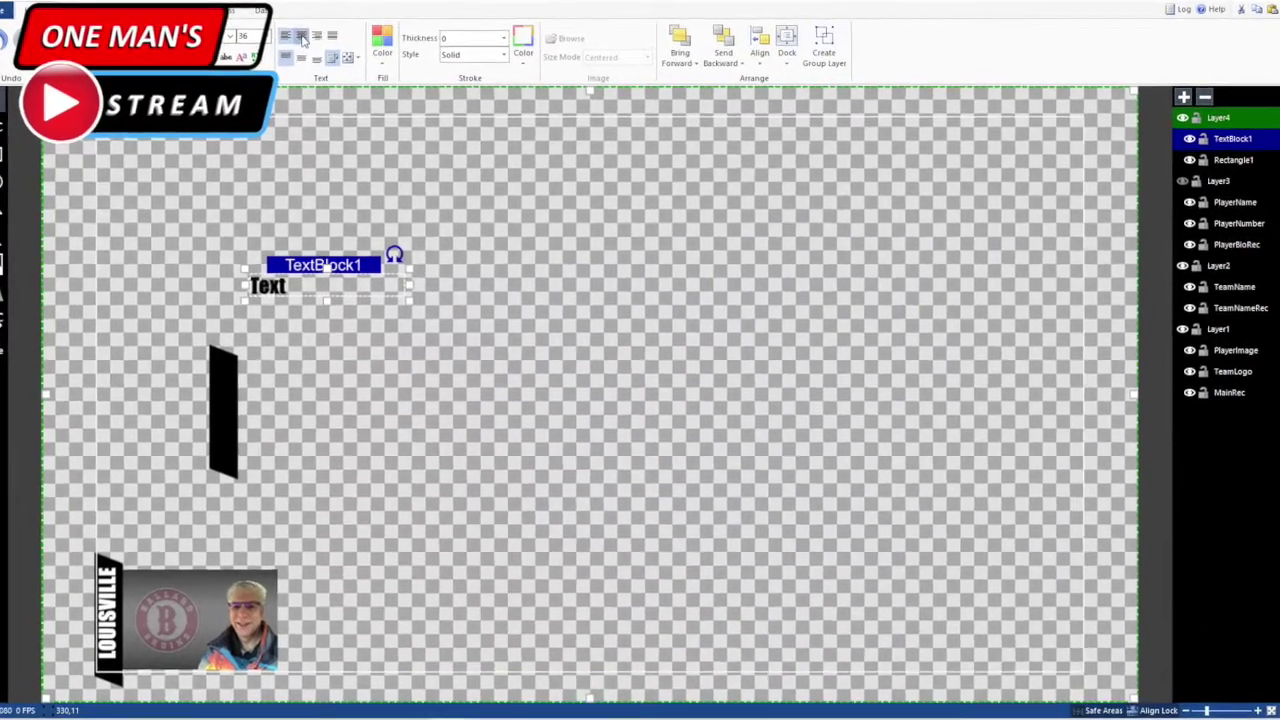
# Center the text horizontally and vertically and set its size mode to Shrink.
pyautogui.click(302, 47)
pyautogui.click(300, 52)
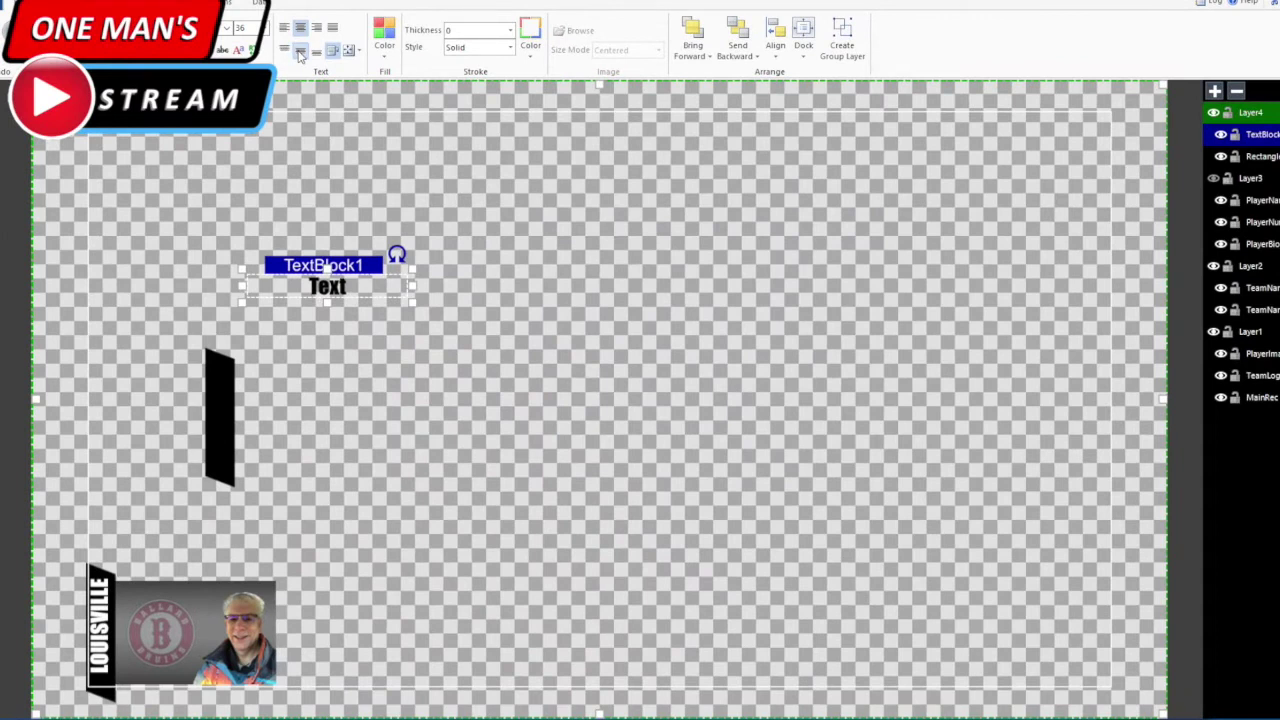
pyautogui.click(359, 52)
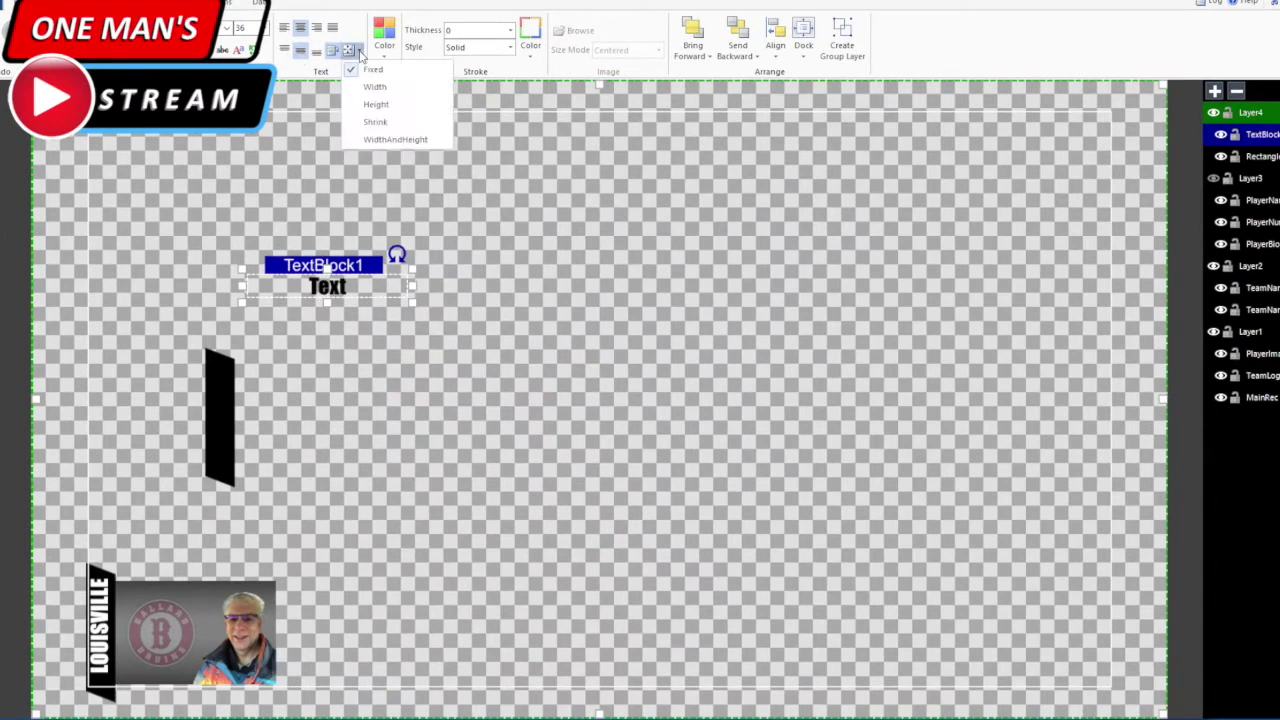
pyautogui.click(373, 121)
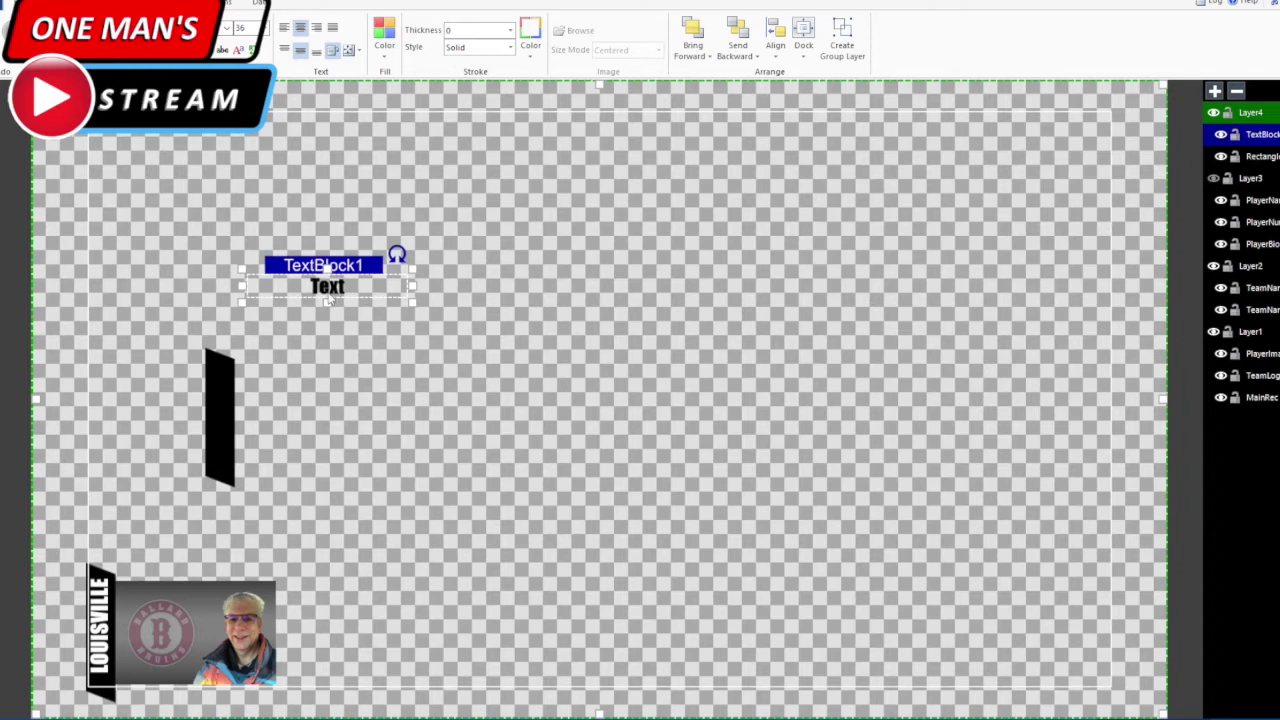
# Make the text white, enter LOUISVILLE, and rotate it 90° to run vertically.
pyautogui.click(388, 50)
pyautogui.click(502, 124)
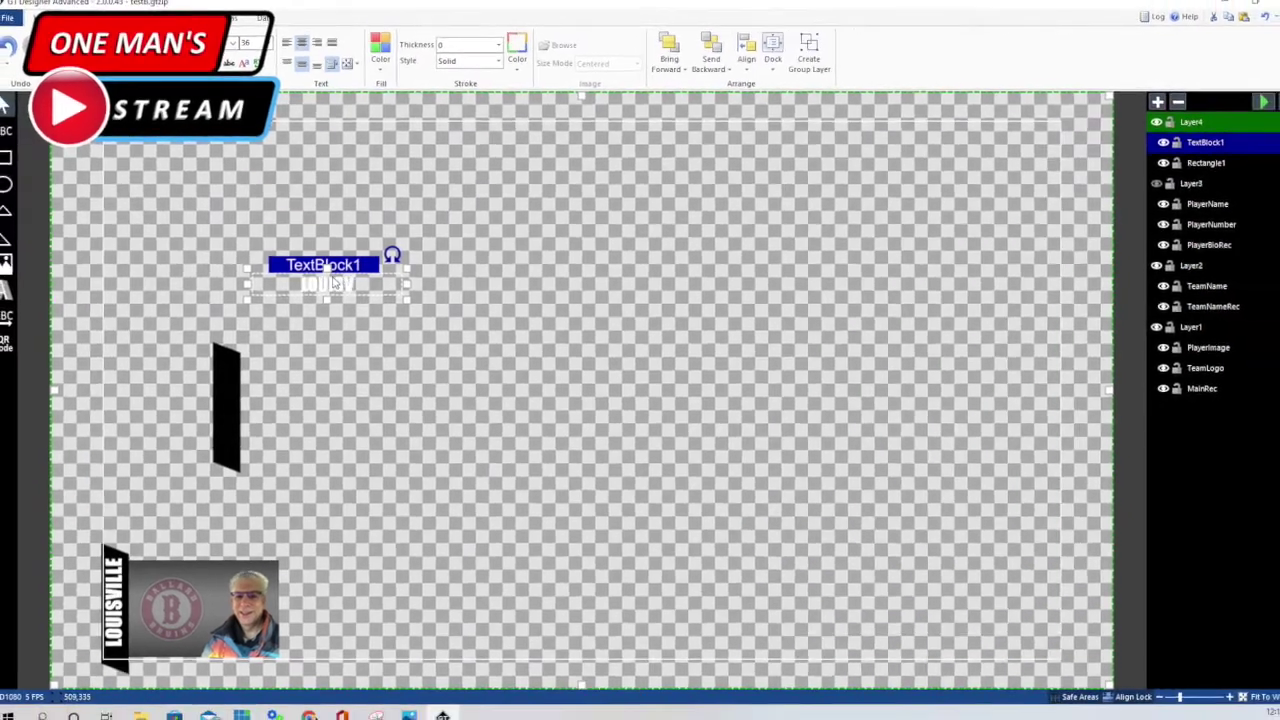
pyautogui.write('SVILLE')
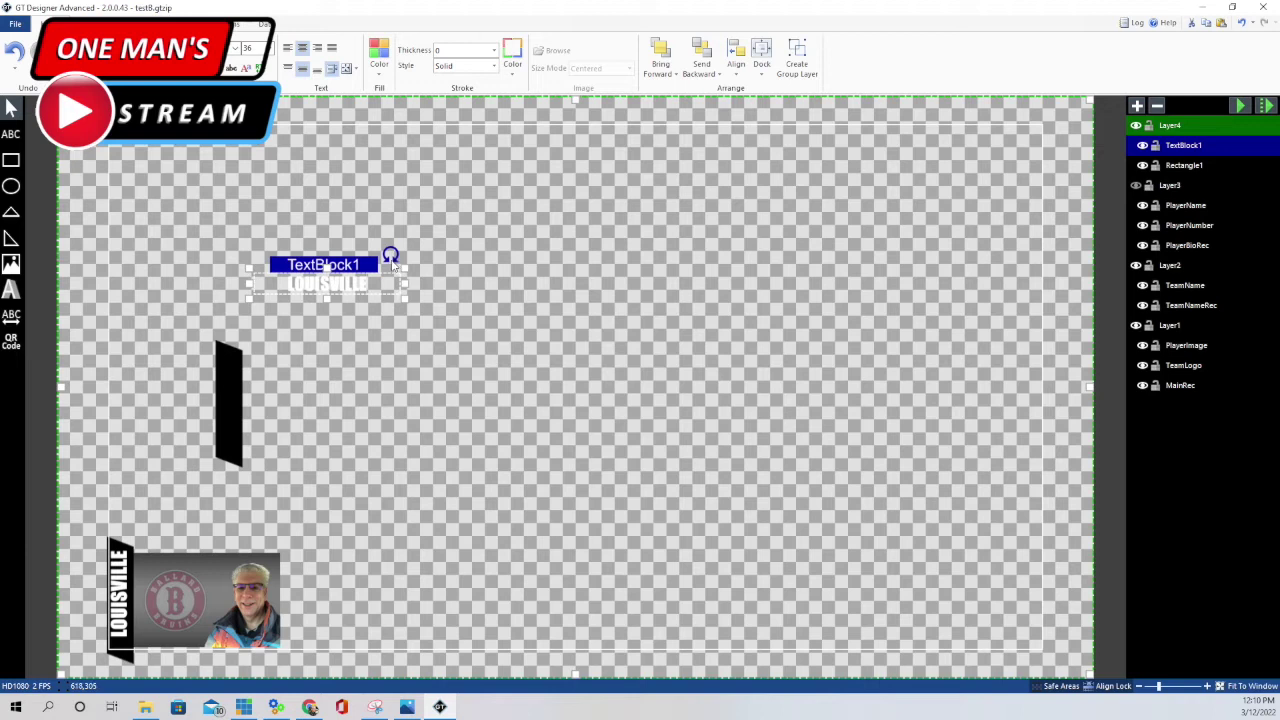
pyautogui.moveTo(393, 264); pyautogui.dragTo(380, 215)
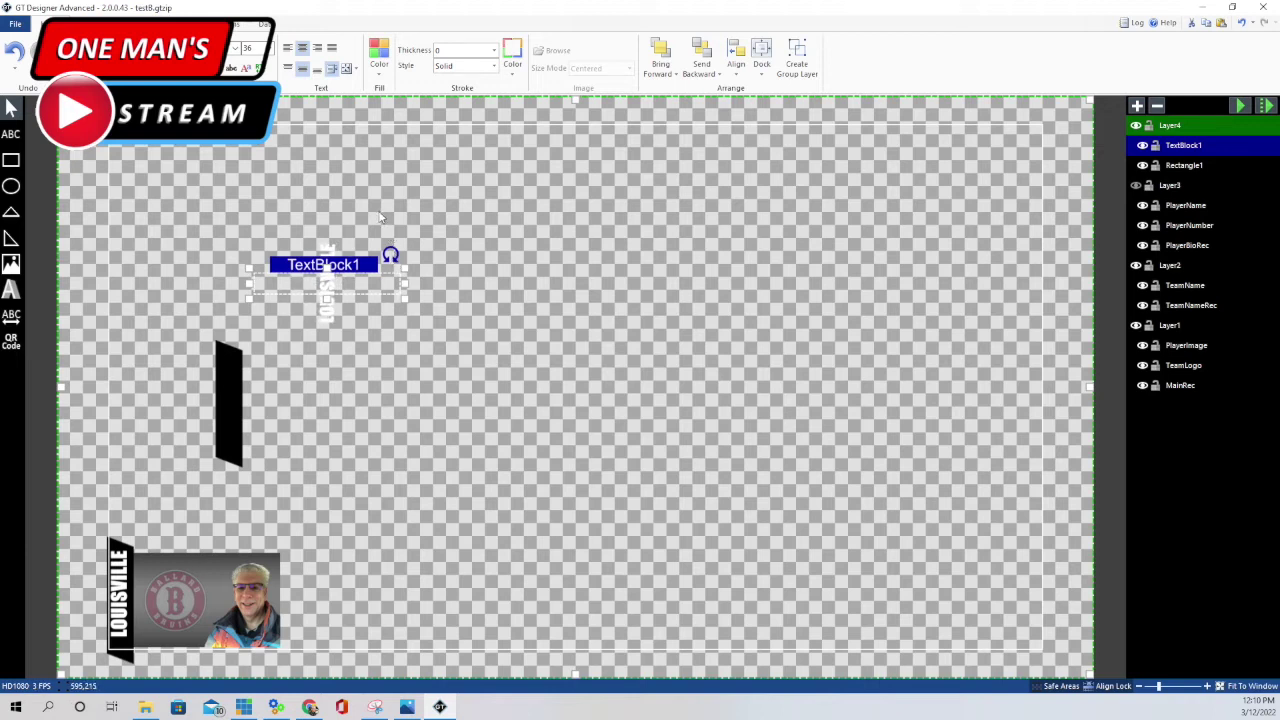
pyautogui.click(205, 23)
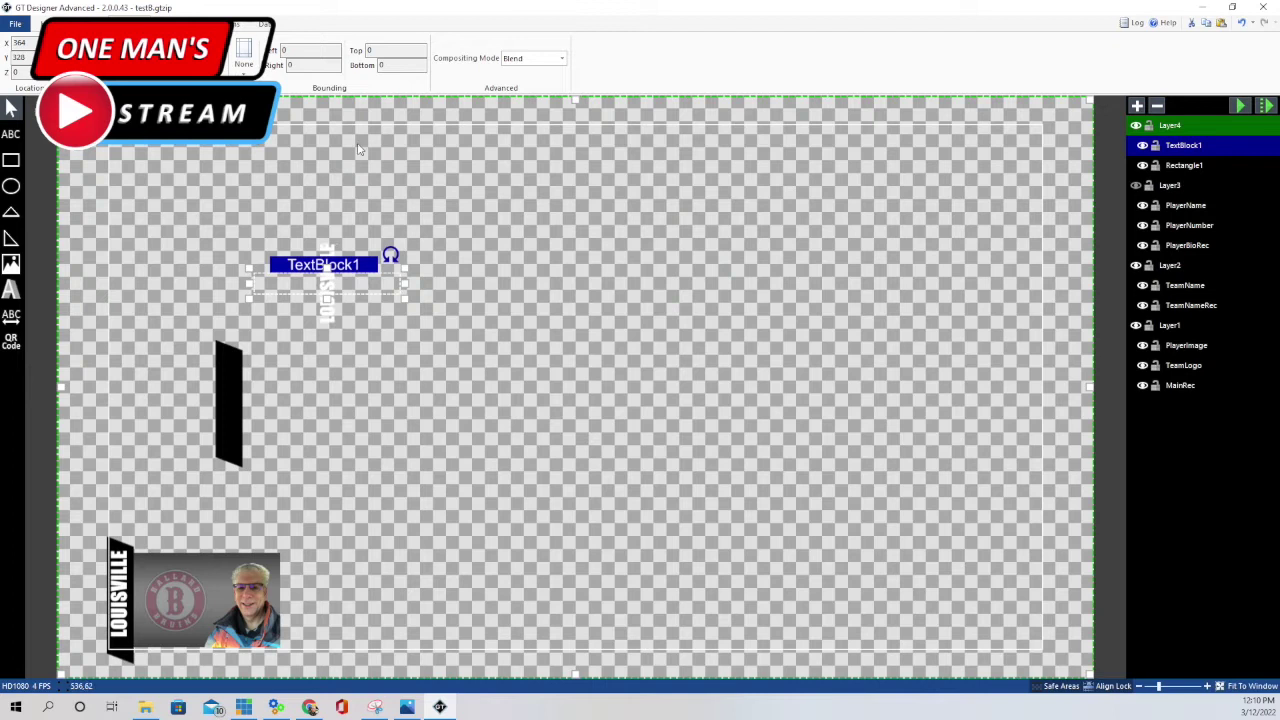
# Move the vertical LOUISVILLE text onto the black bar and select both Rectangle1 and TextBlock1.
pyautogui.moveTo(366, 267); pyautogui.dragTo(268, 380)
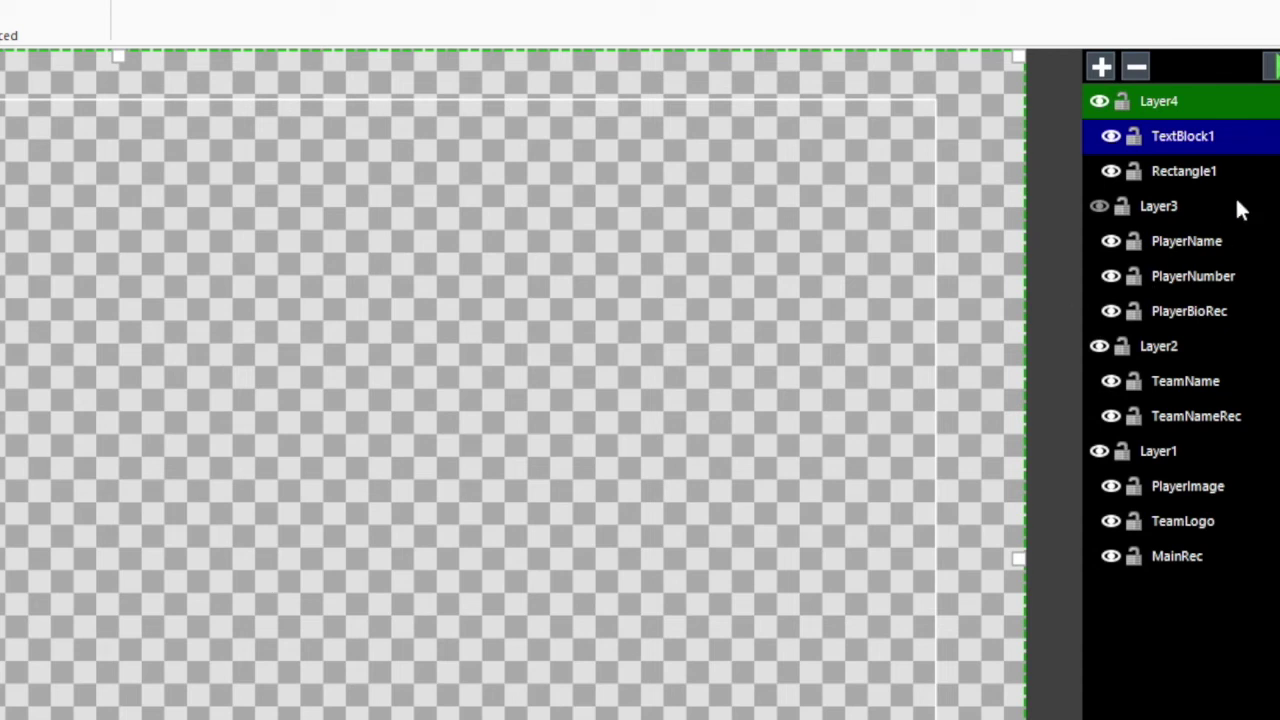
pyautogui.click(1175, 172)
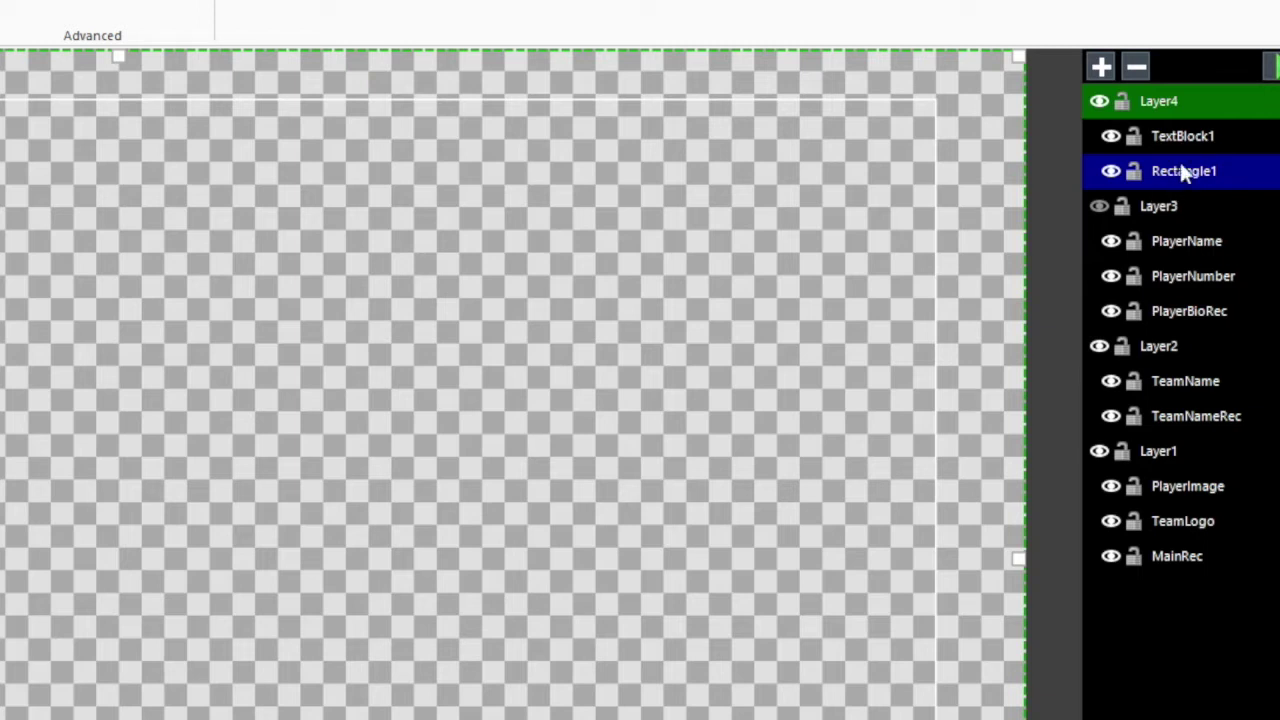
pyautogui.keyDown('ctrl'); pyautogui.click(1193, 136); pyautogui.keyUp('ctrl')
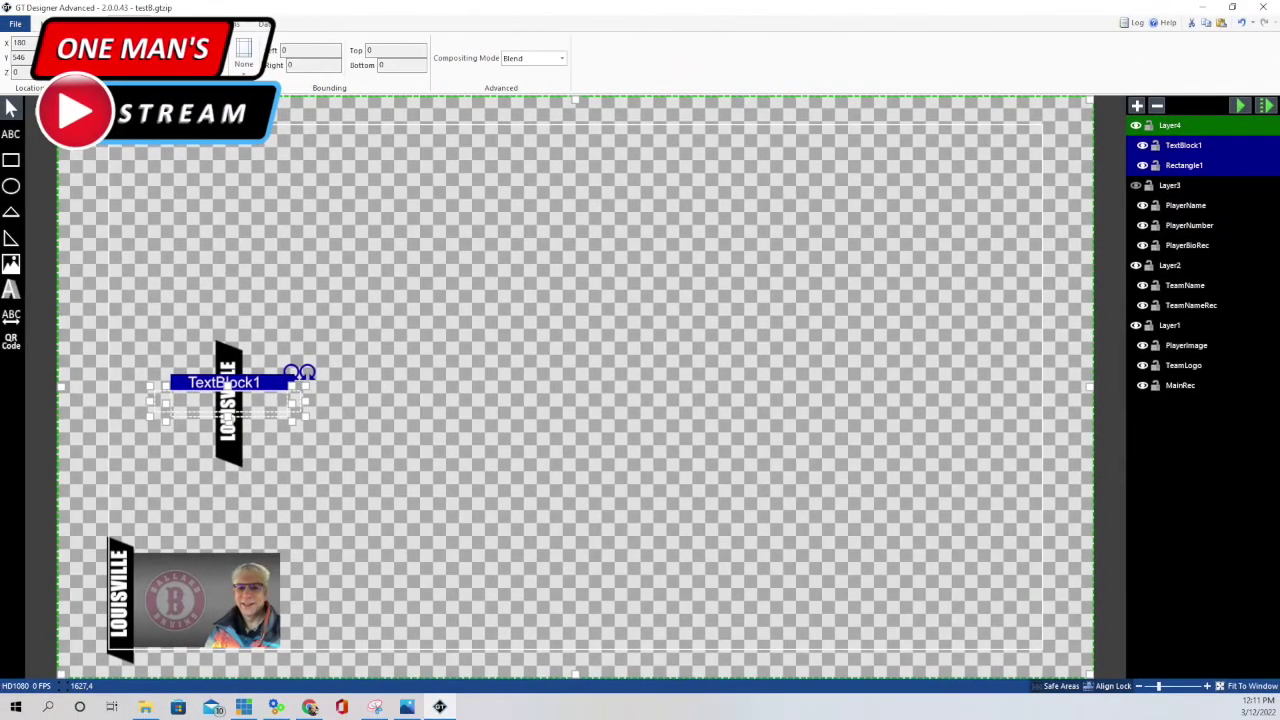
# Group the LOUISVILLE banner into Layer5, then delete that extra copy, leaving Layer4 to Layer1.
pyautogui.click(798, 52)
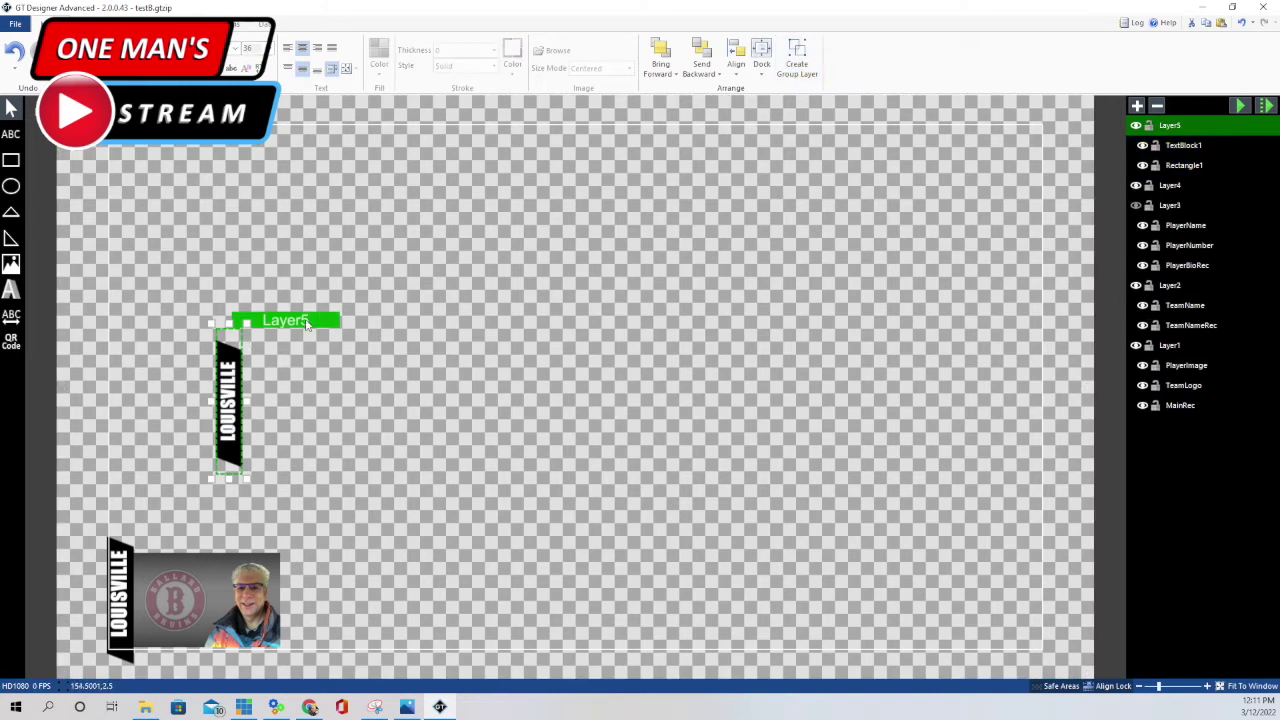
pyautogui.moveTo(307, 322); pyautogui.dragTo(131, 492)
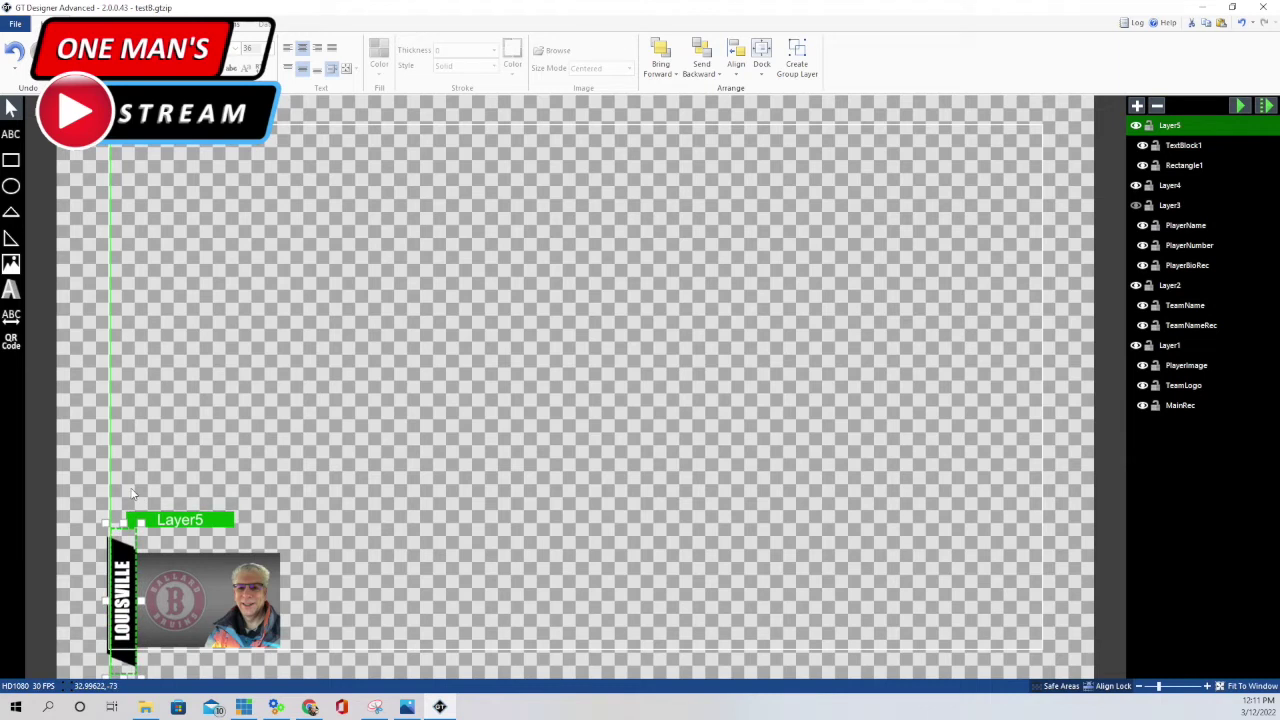
pyautogui.moveTo(131, 492); pyautogui.dragTo(258, 231)
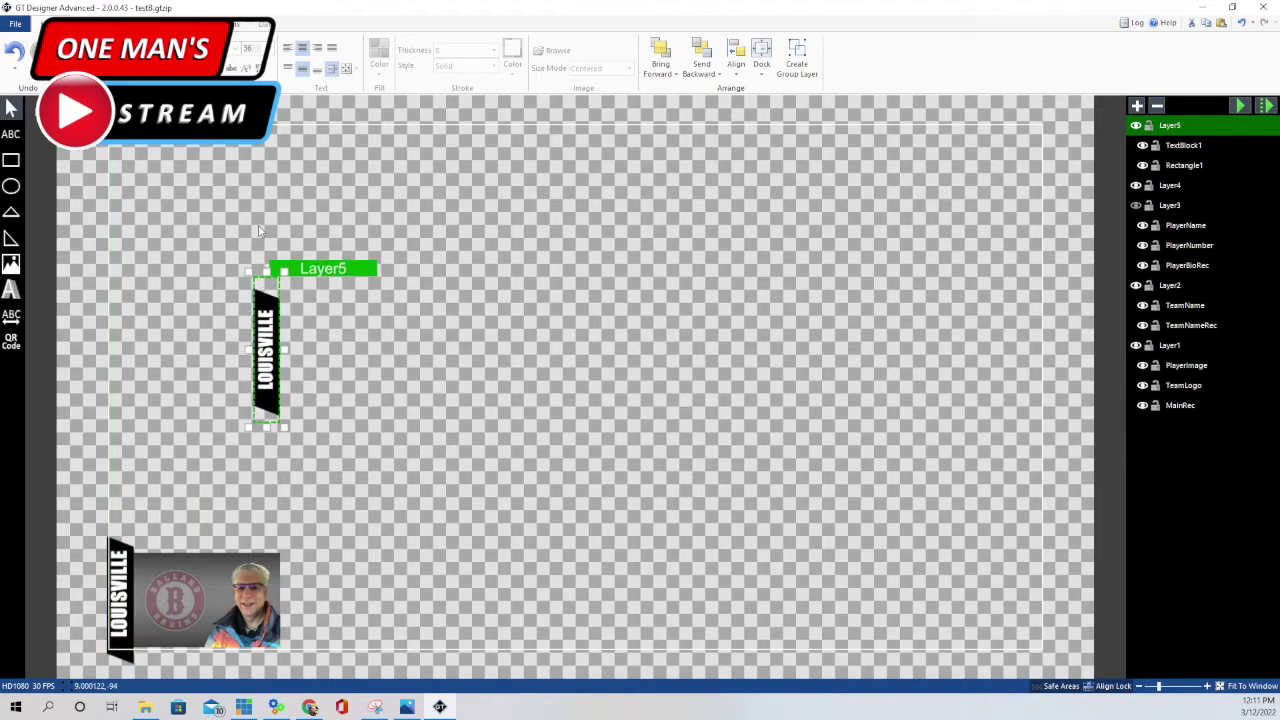
pyautogui.press('Delete')
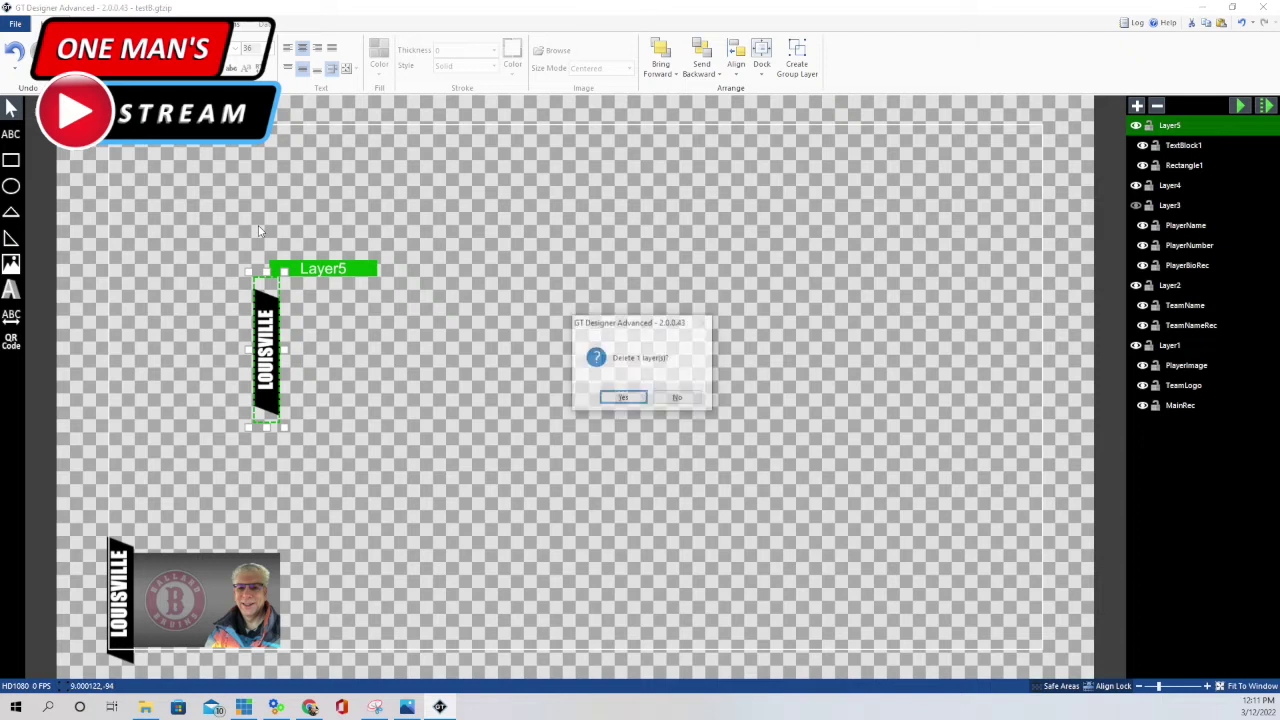
pyautogui.click(624, 398)
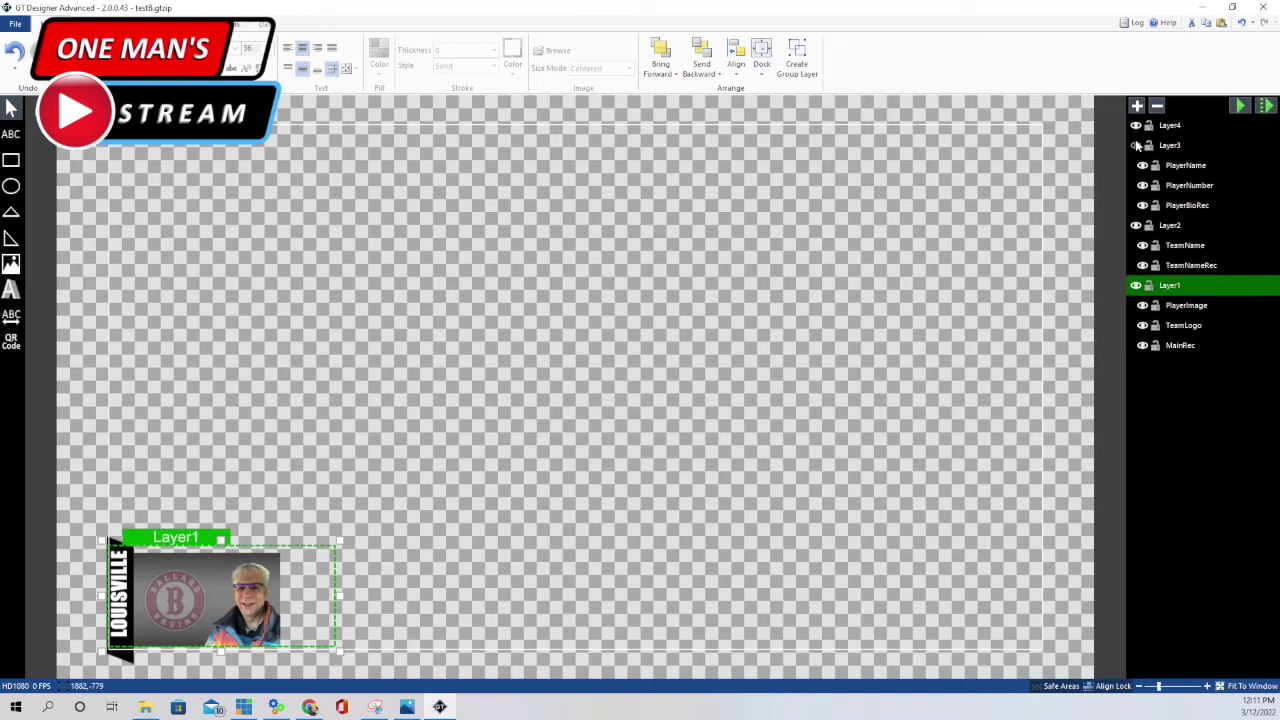
# Show Layer3 so the number 10 and Player Name 1 bar appear below the photo.
pyautogui.click(1136, 146)
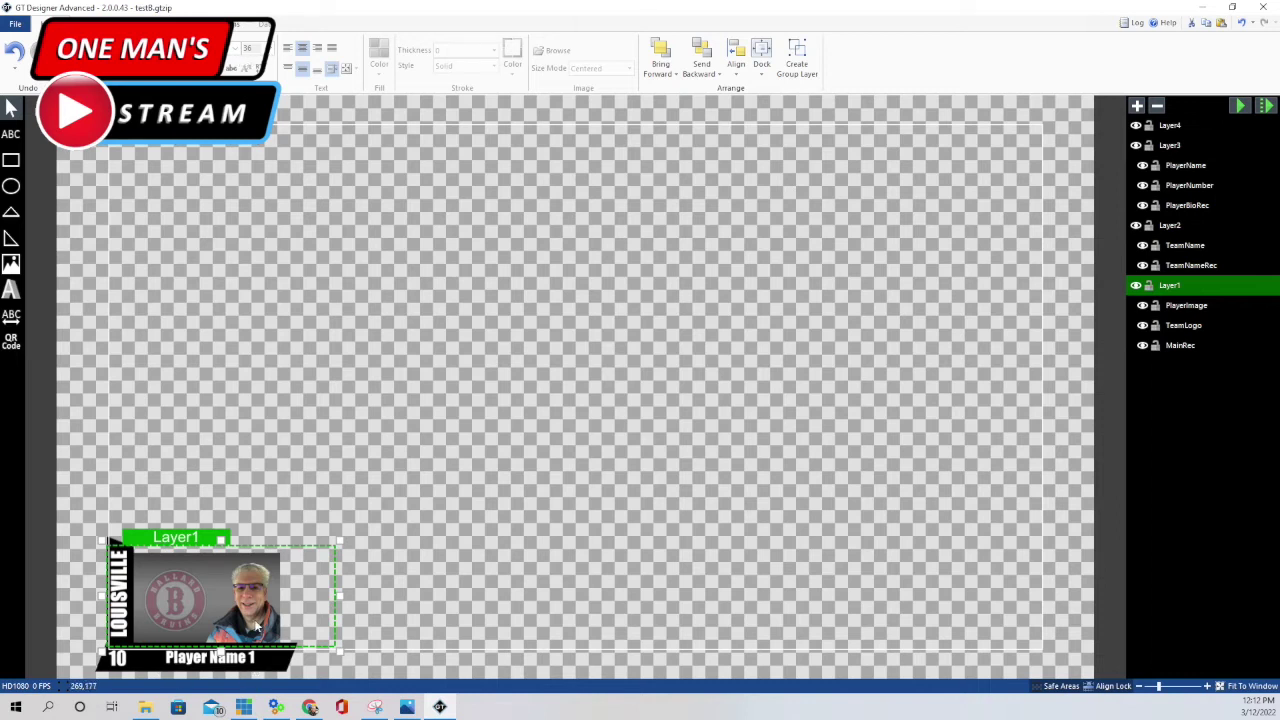
pyautogui.click(357, 71)
# Collapse the ribbon with Ctrl+F1 and create a new group layer from the briefly reopened ribbon.
pyautogui.hotkey('ctrl', 'F1')
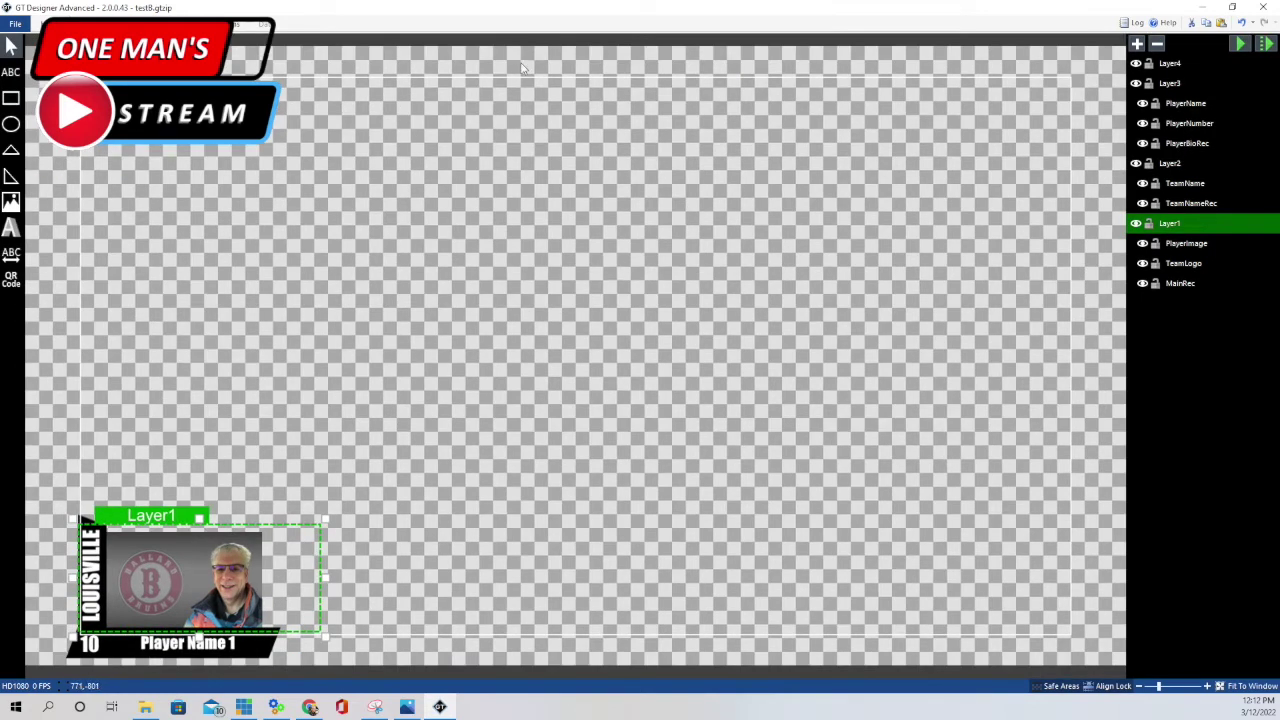
pyautogui.click(50, 23)
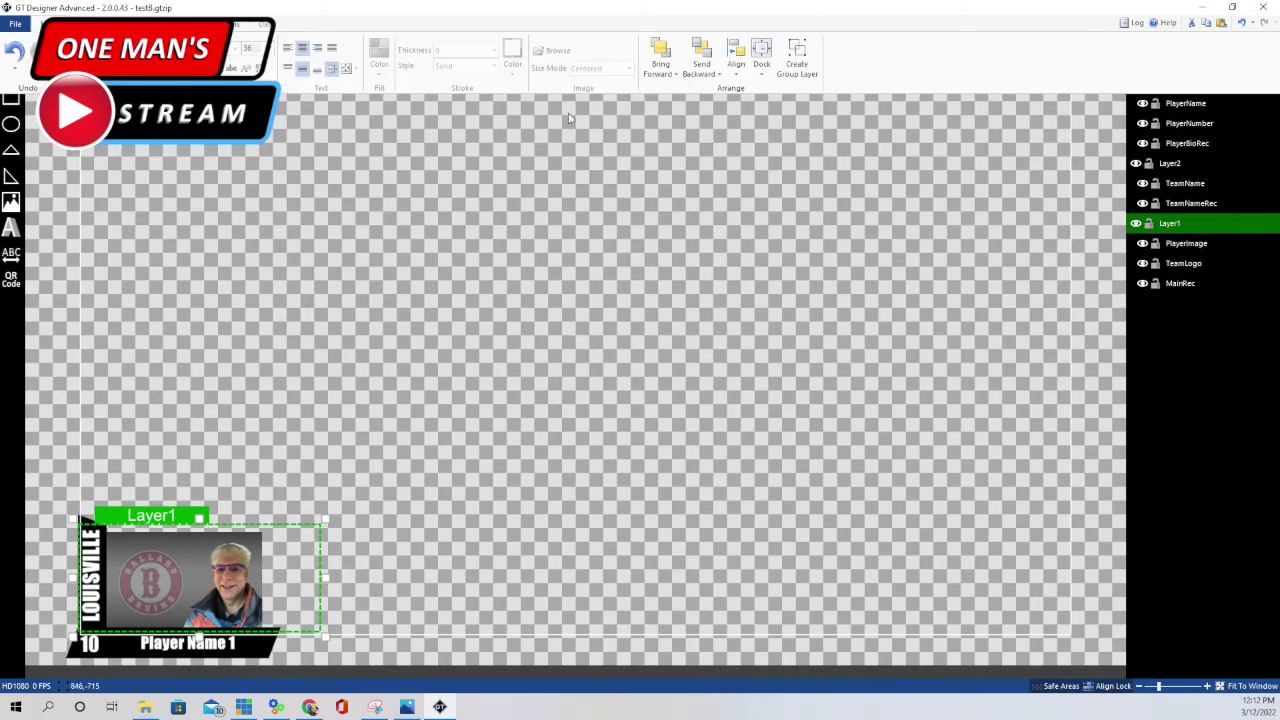
pyautogui.click(798, 62)
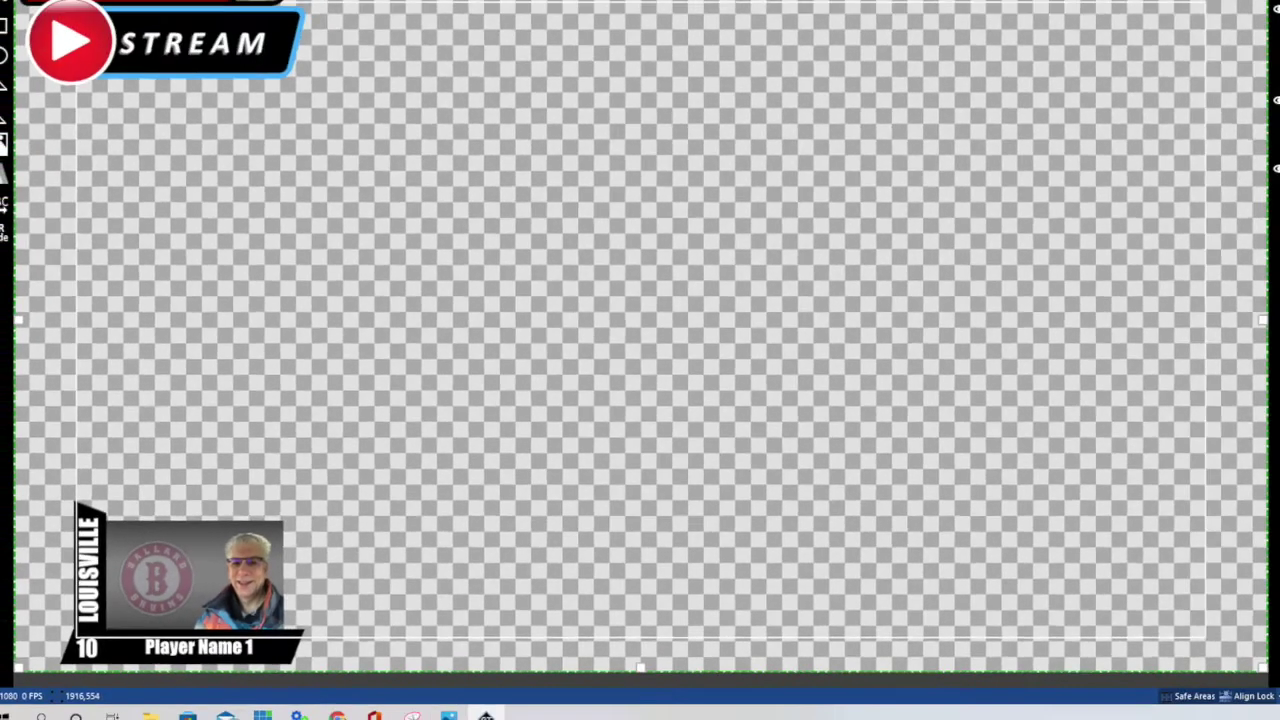
# Apply a Reveal transition to the Layer1 photo card with 0 delay and 0.5 duration.
pyautogui.click(1166, 224)
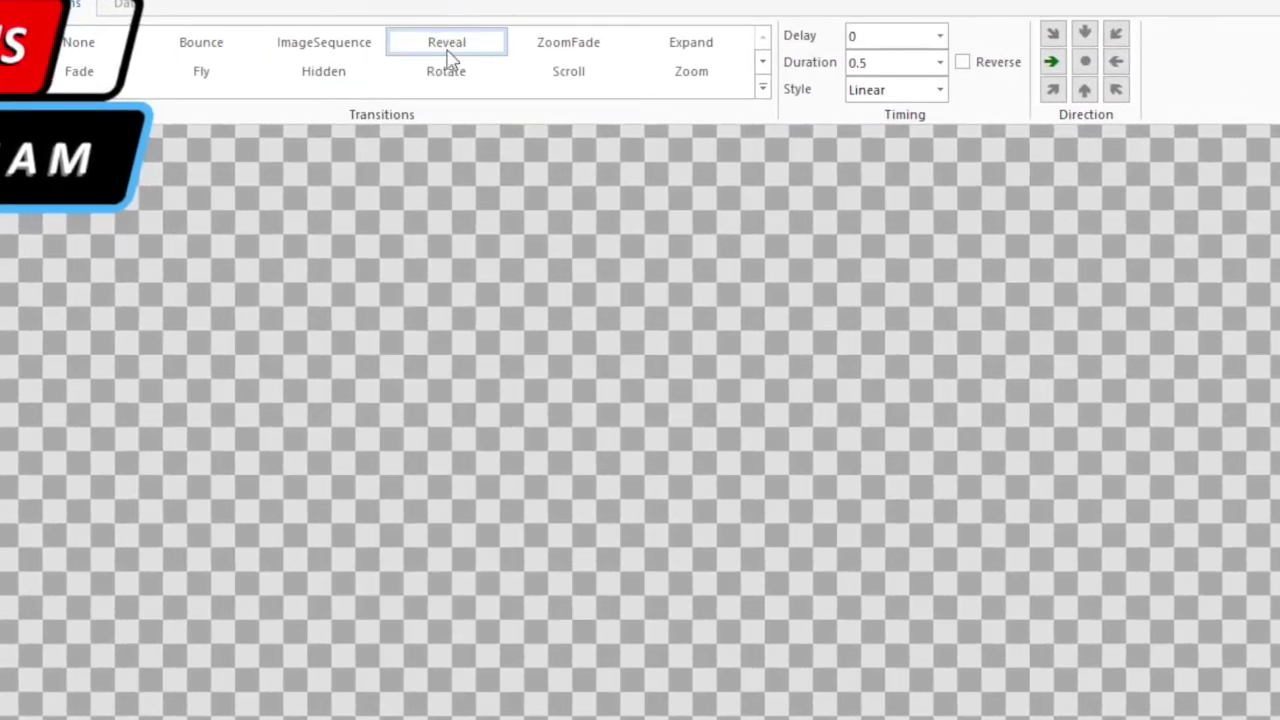
pyautogui.click(451, 50)
pyautogui.click(876, 63)
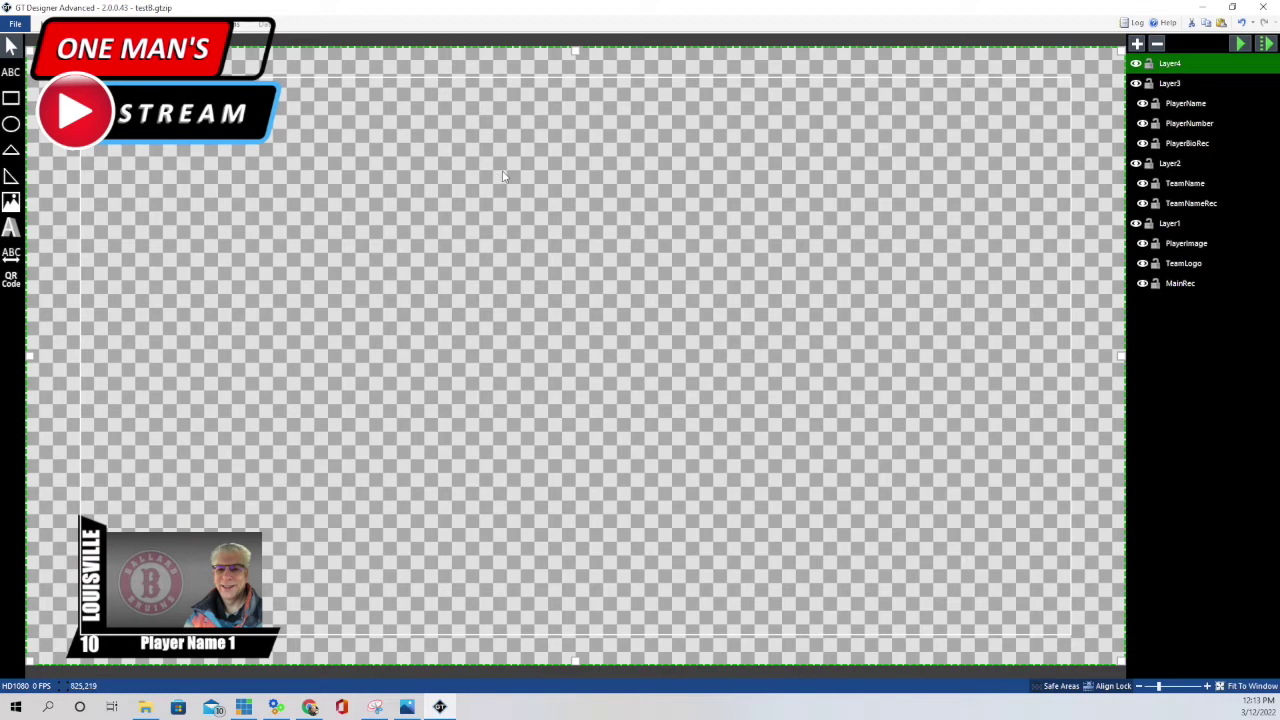
# Preview the animation, then make the Layer2 banner reveal upward with a 0.5 delay.
pyautogui.click(1241, 44)
pyautogui.click(1169, 165)
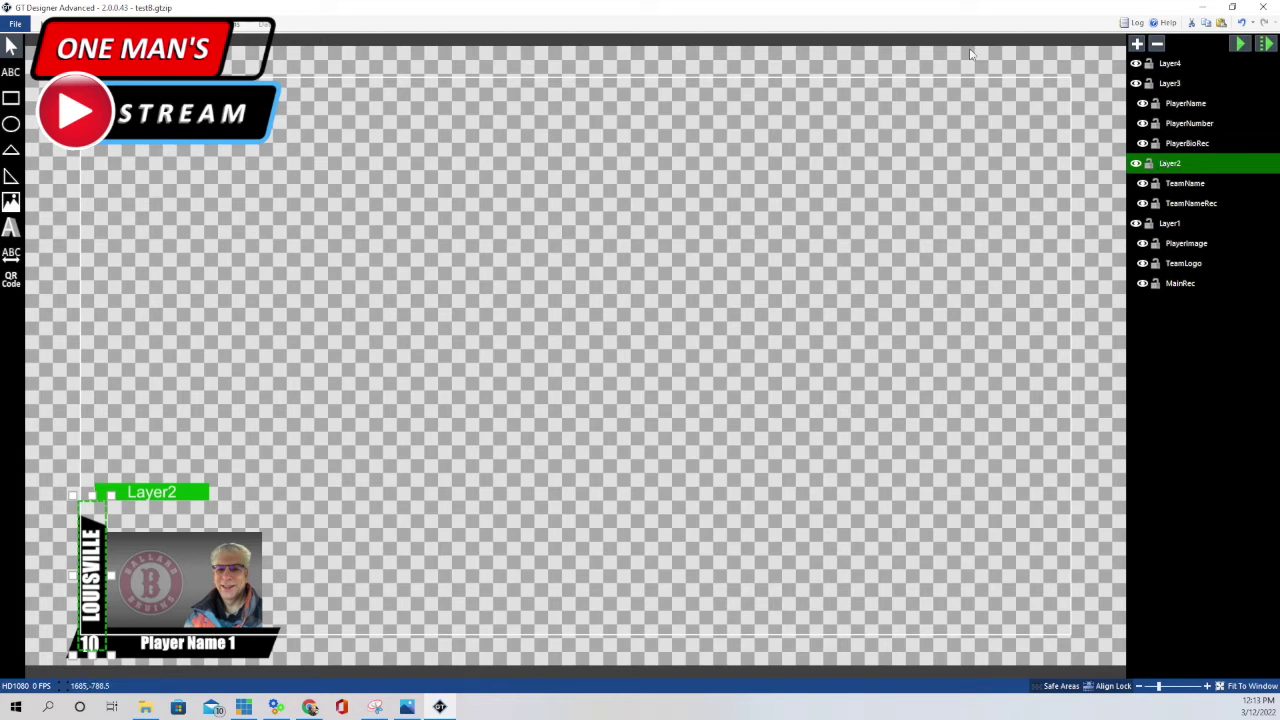
pyautogui.click(220, 23)
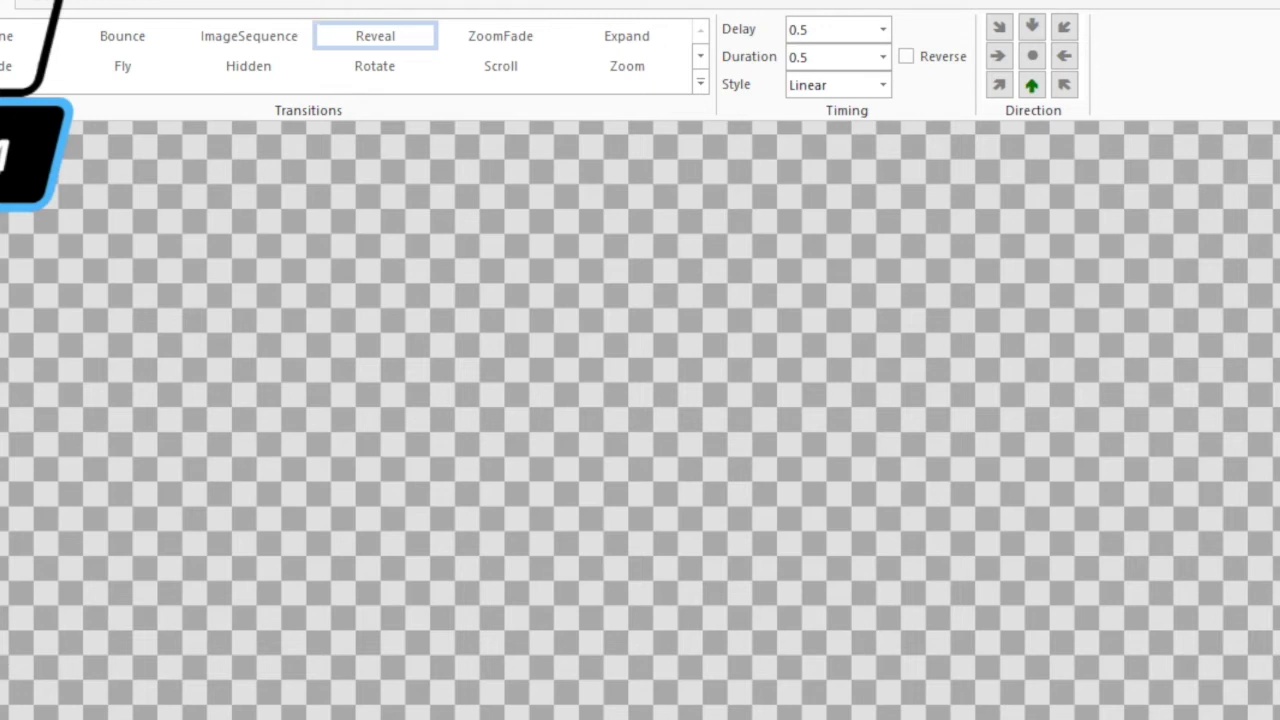
pyautogui.click(1033, 87)
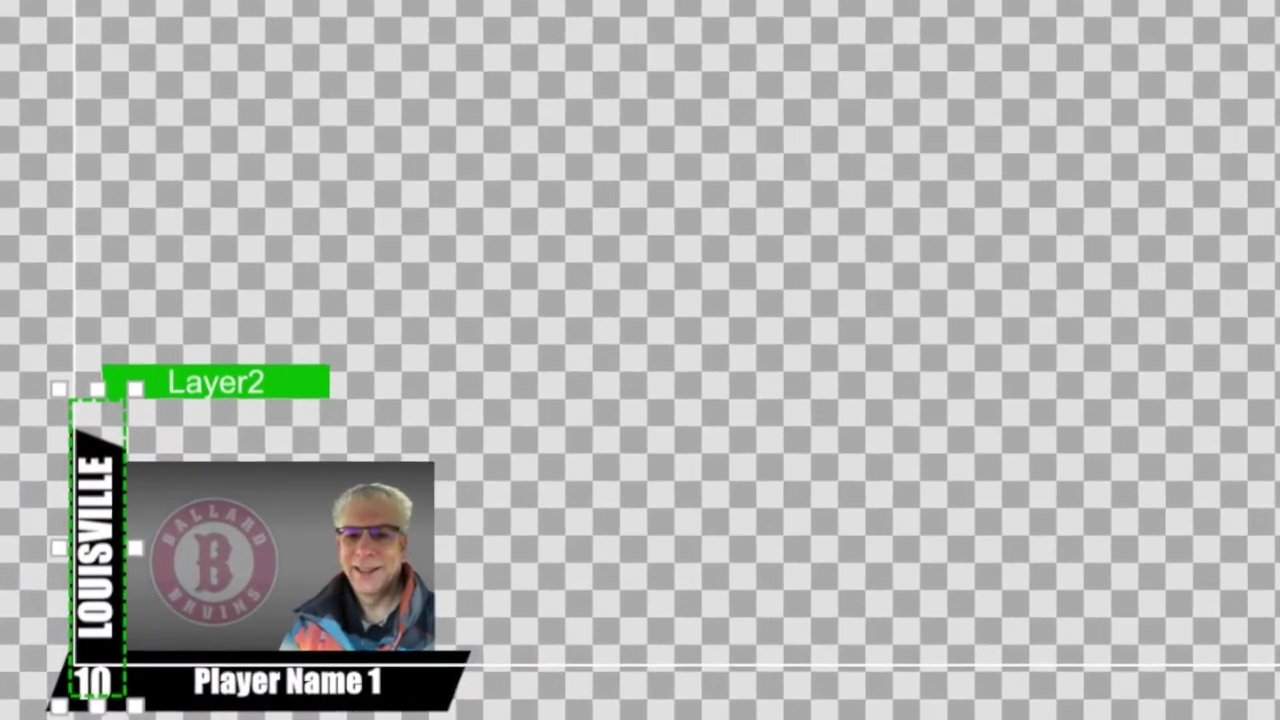
pyautogui.click(1055, 714)
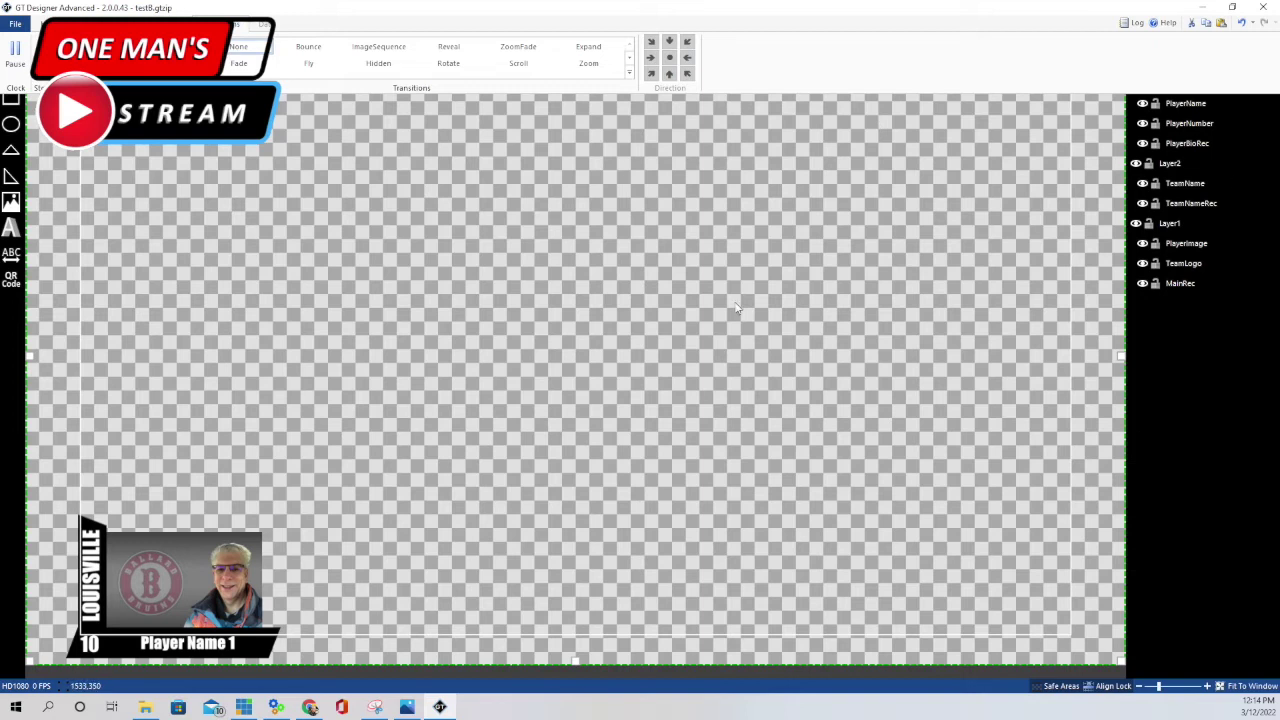
# Set the Layer3 number and name bar to reveal rightward after a 0.25 delay.
pyautogui.click(1168, 164)
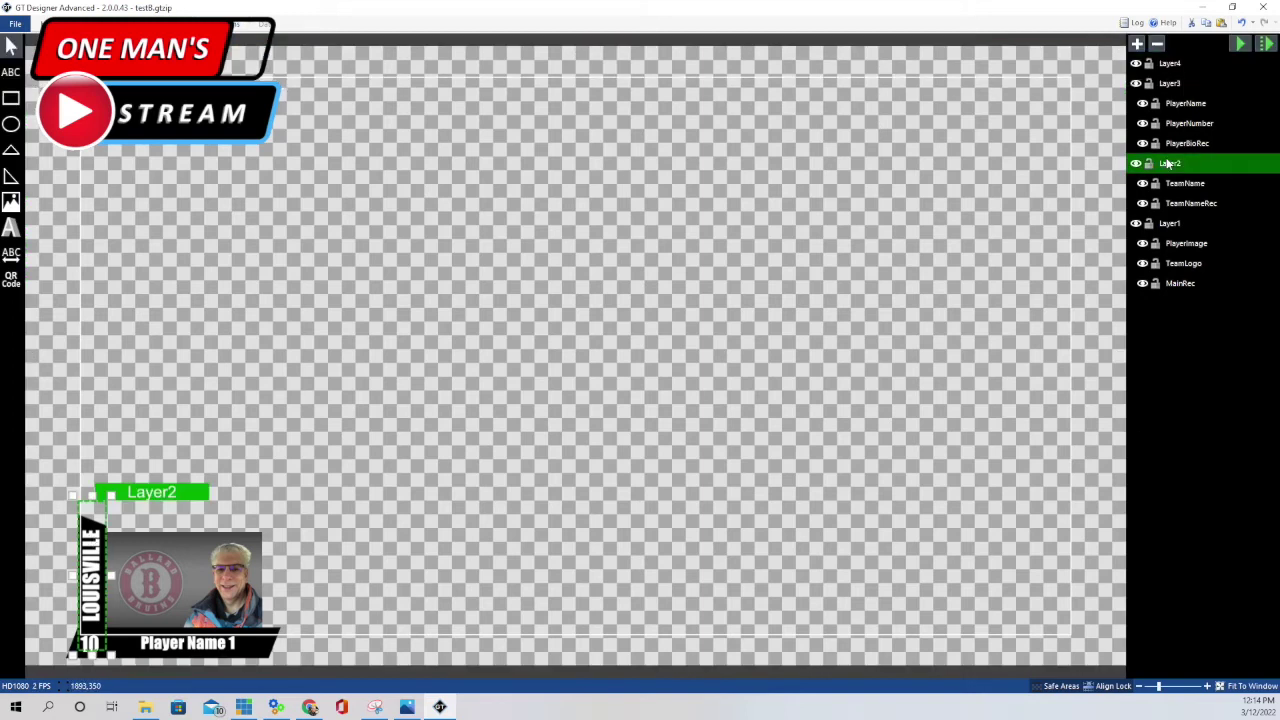
pyautogui.click(234, 28)
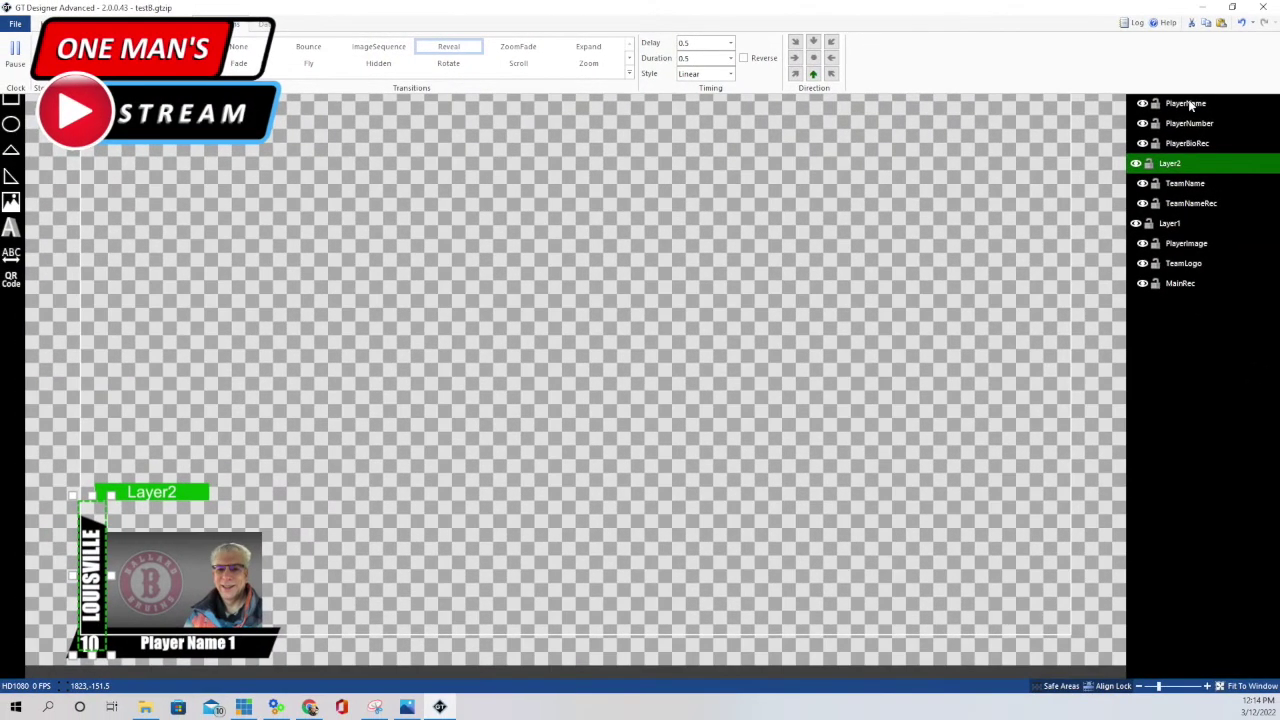
pyautogui.click(1188, 104)
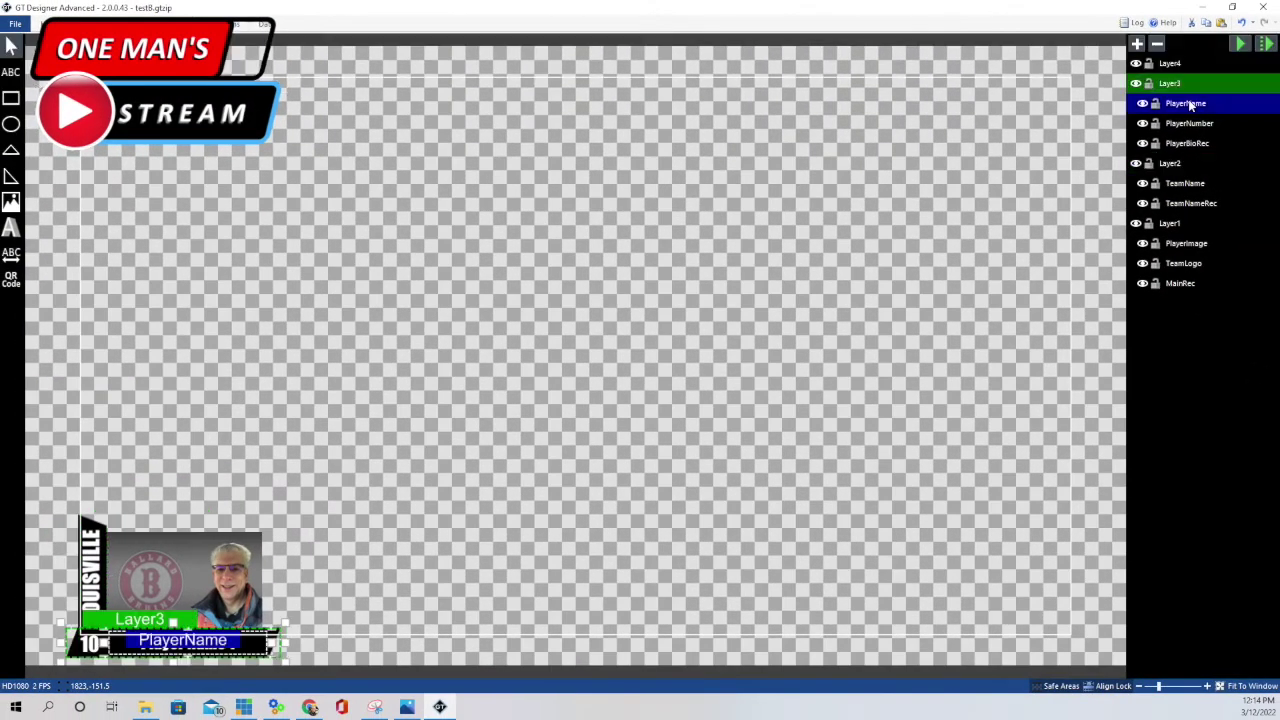
pyautogui.click(1177, 83)
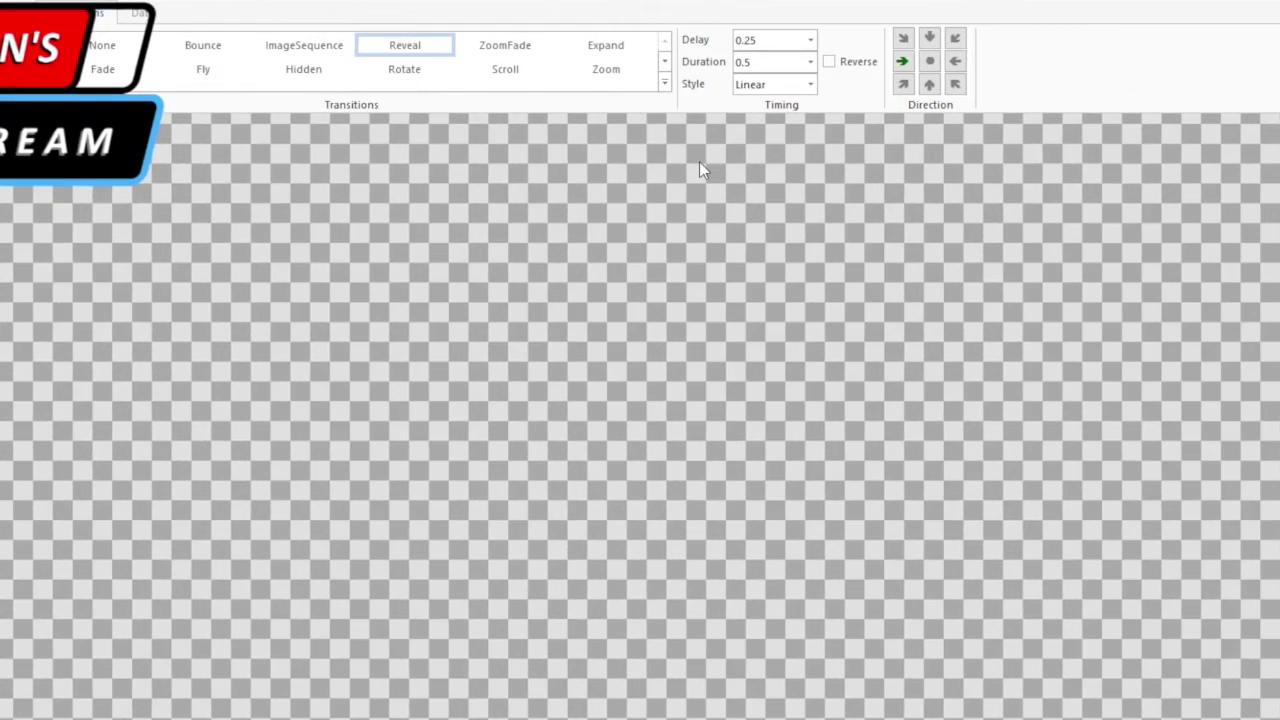
pyautogui.click(782, 40)
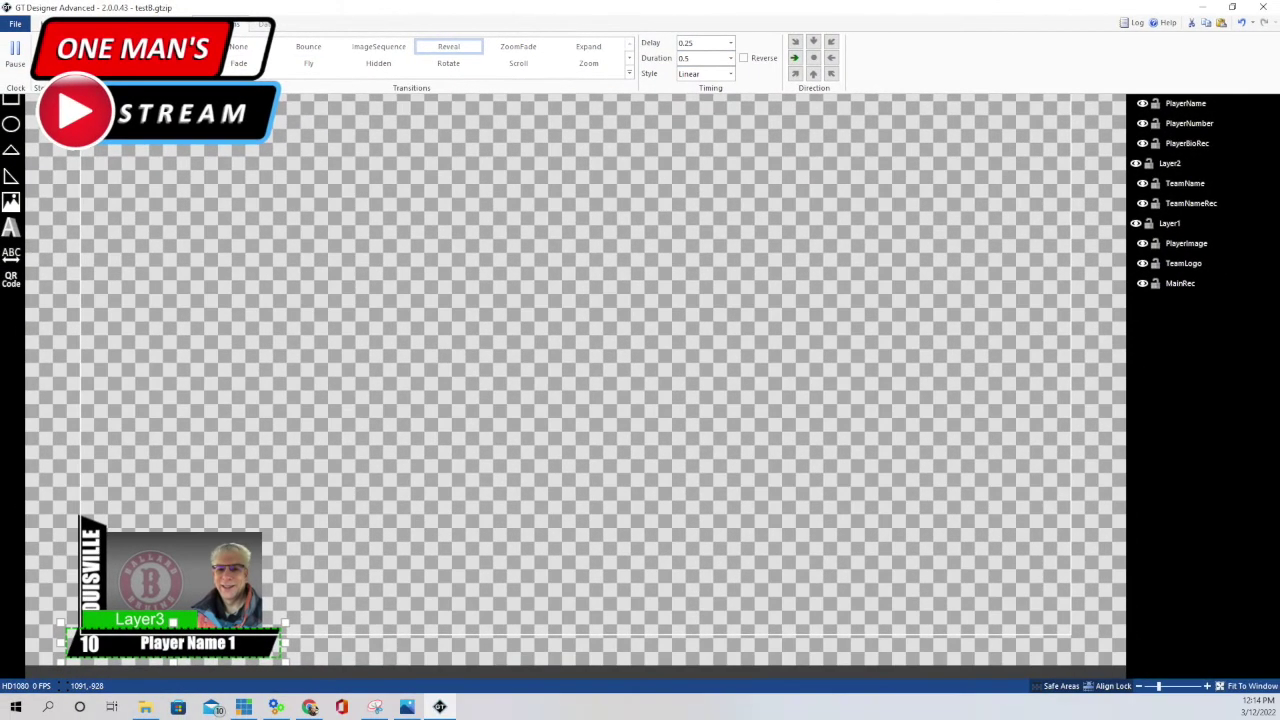
pyautogui.press('Escape')
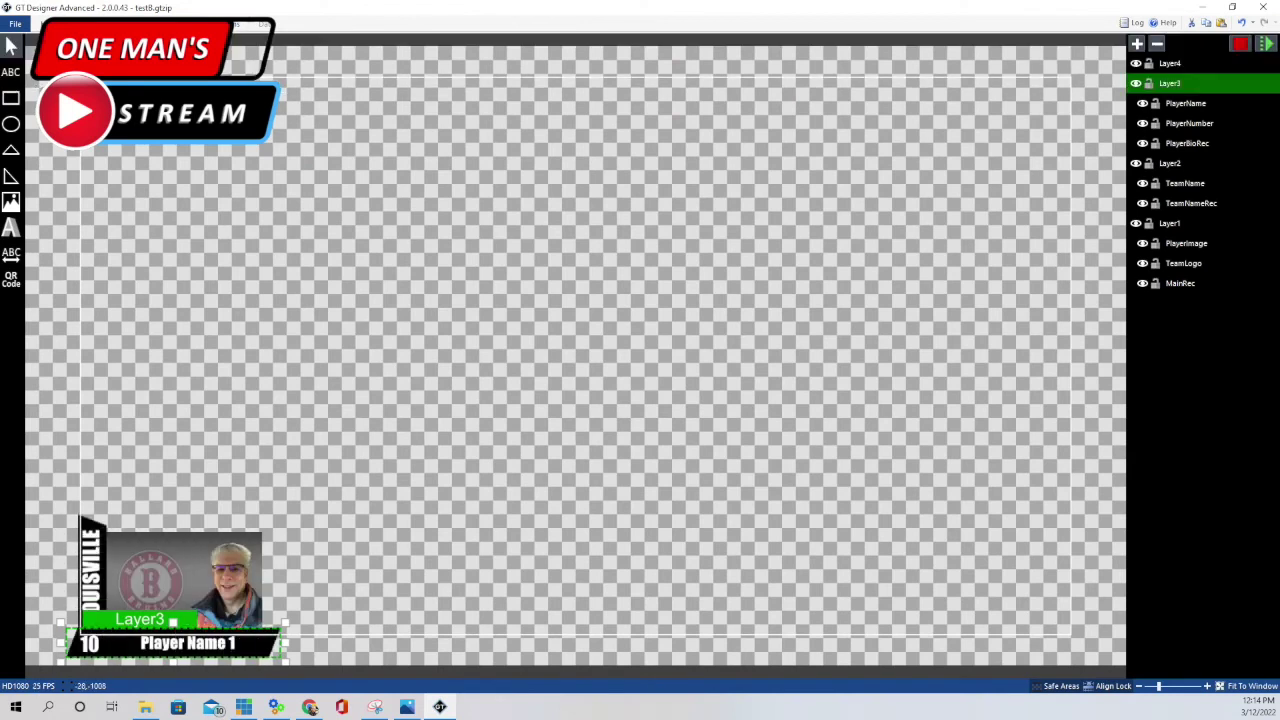
# Copy and paste the Layer1 photo card group to create Layer5.
pyautogui.click(334, 156)
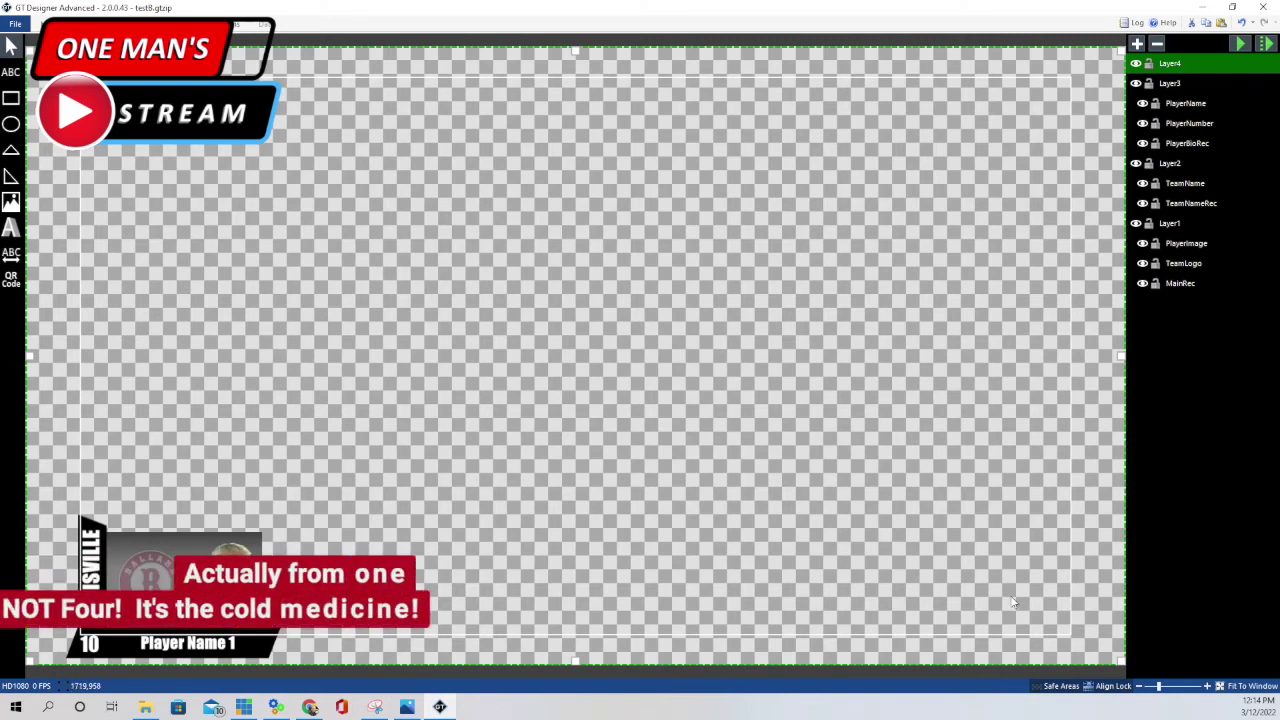
pyautogui.click(1179, 224)
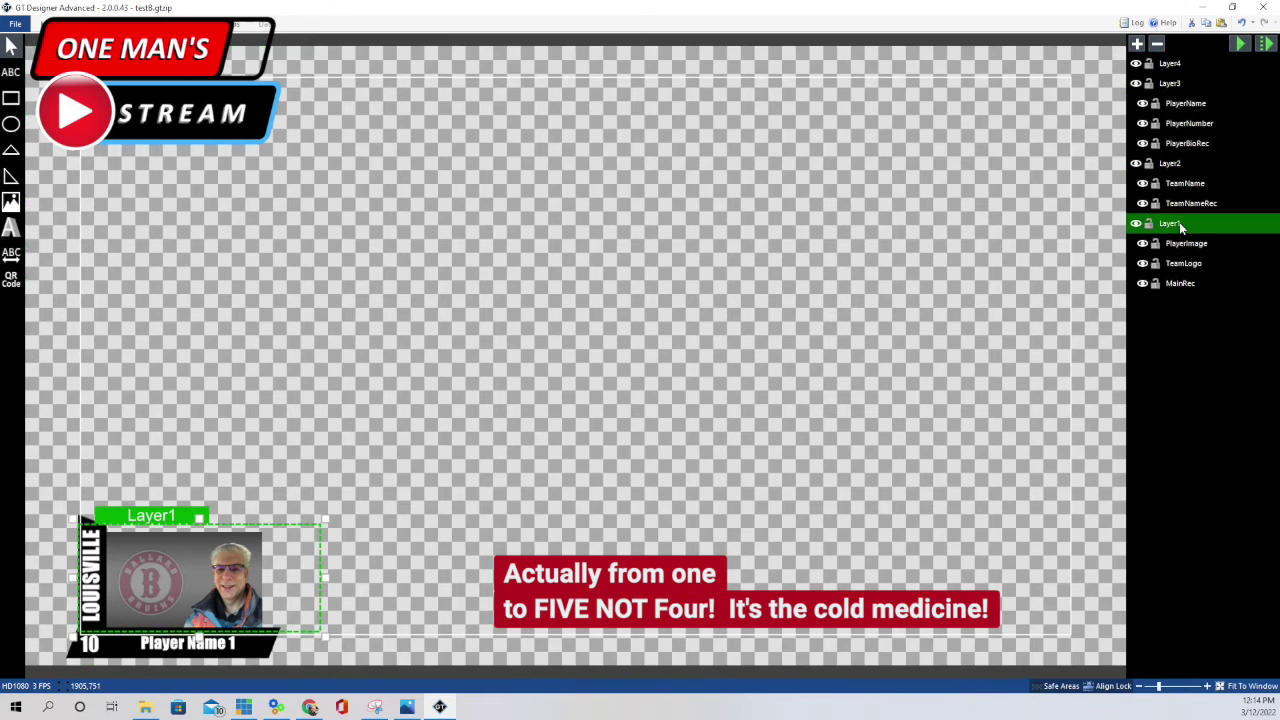
pyautogui.rightClick(1181, 224)
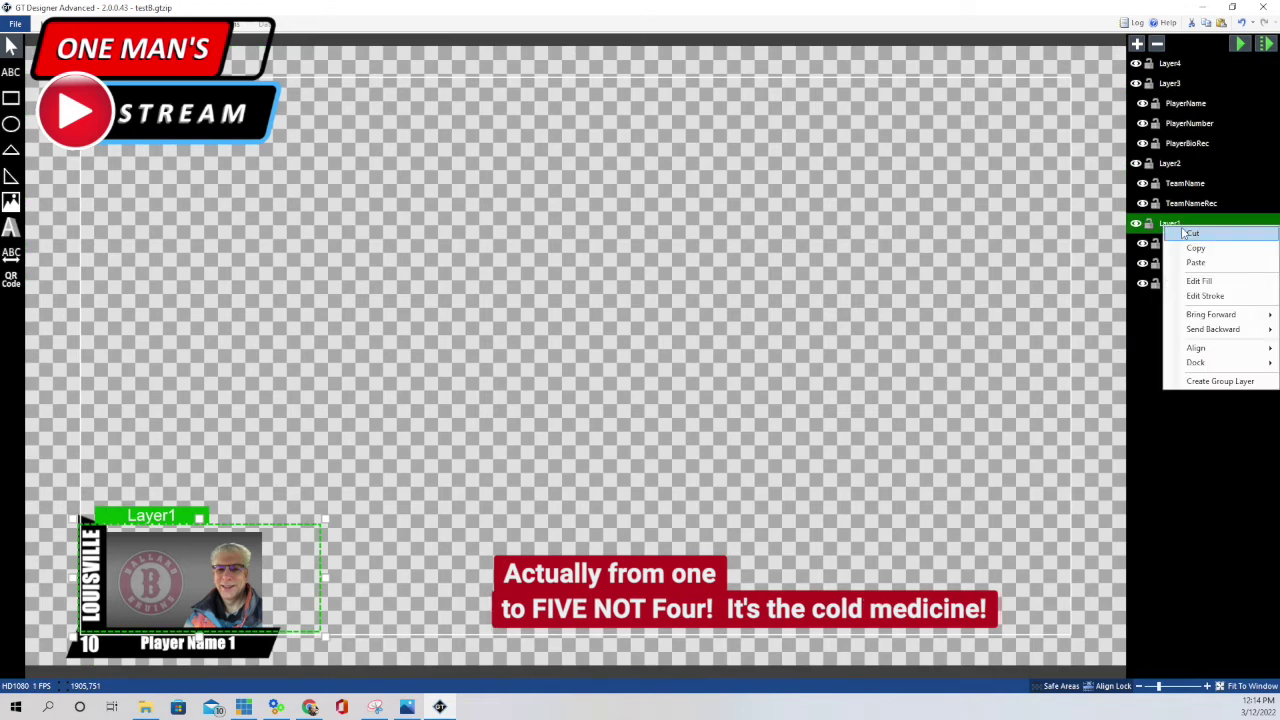
pyautogui.click(1193, 226)
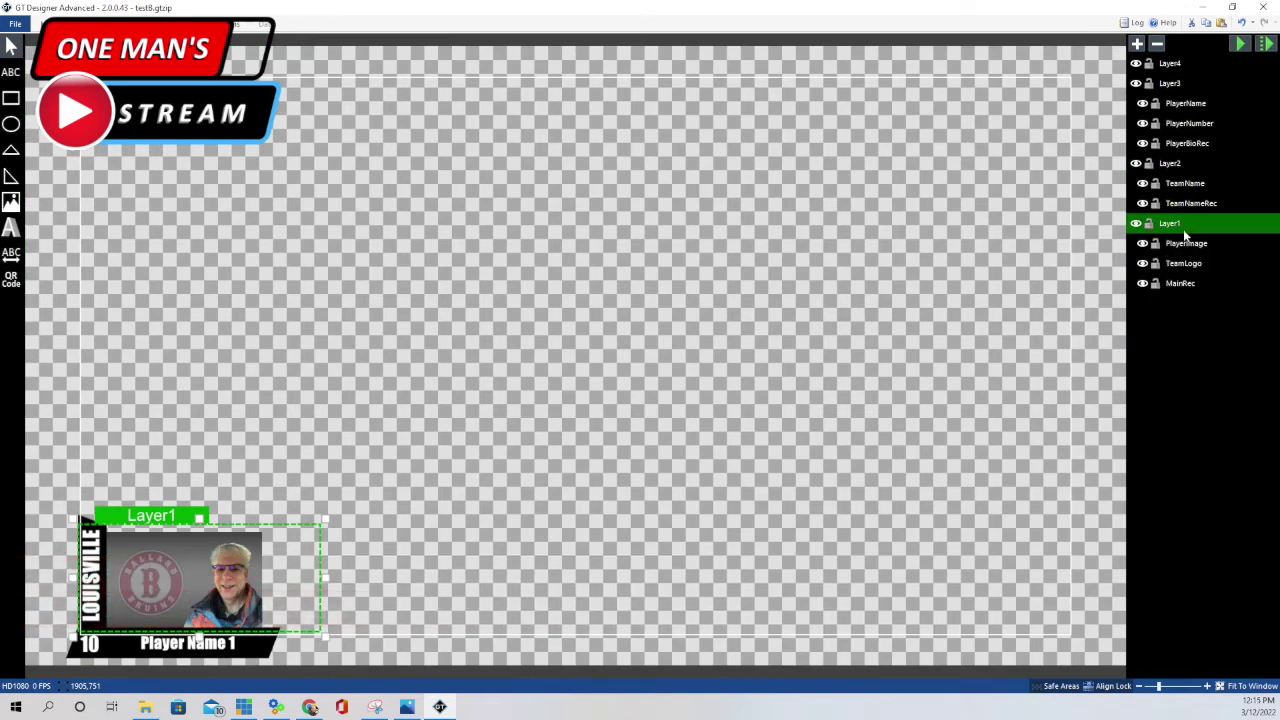
pyautogui.rightClick(1181, 232)
pyautogui.click(1193, 267)
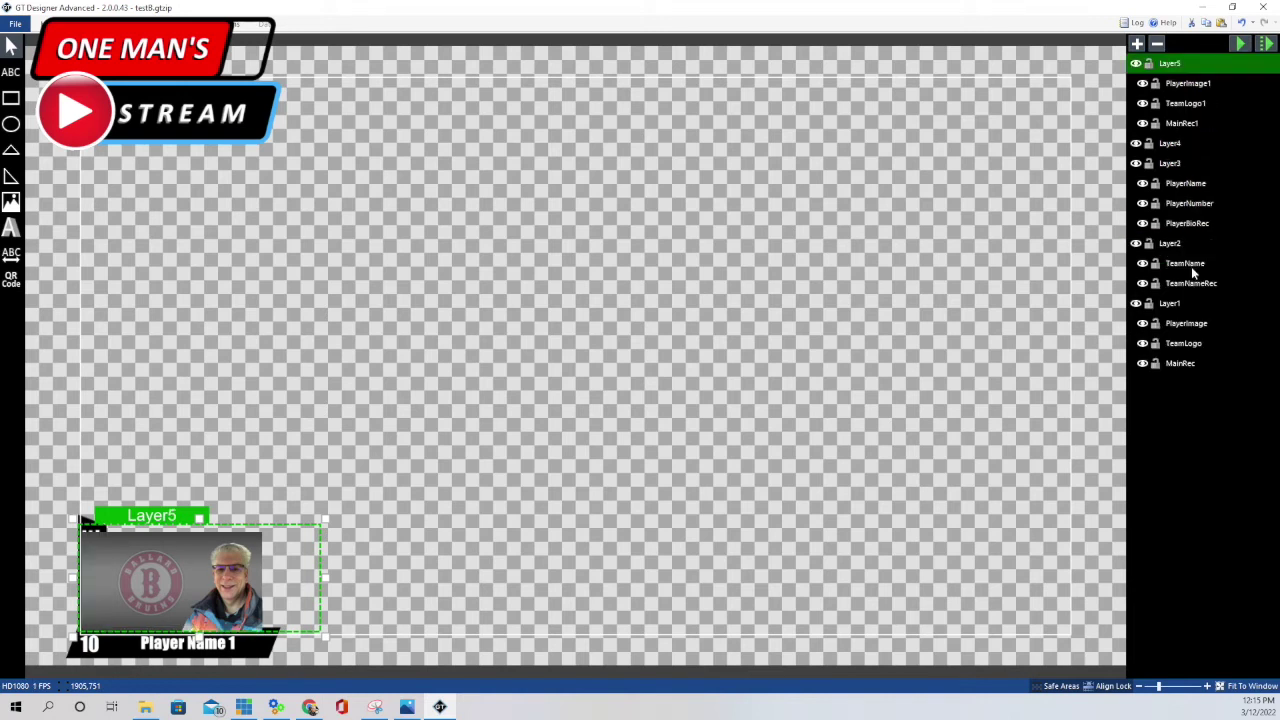
# Move the Layer5 photo card copy right beside the original card.
pyautogui.click(165, 512)
pyautogui.moveTo(172, 516); pyautogui.dragTo(353, 479)
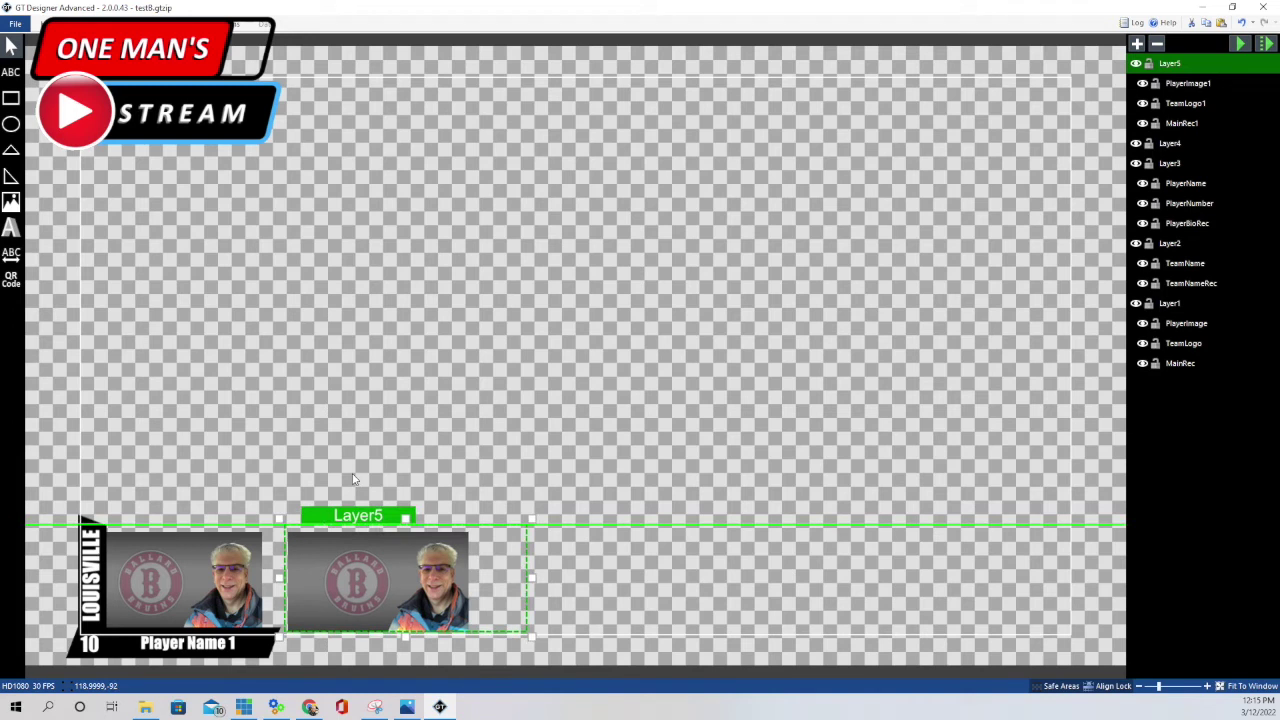
pyautogui.moveTo(353, 479); pyautogui.dragTo(353, 479)
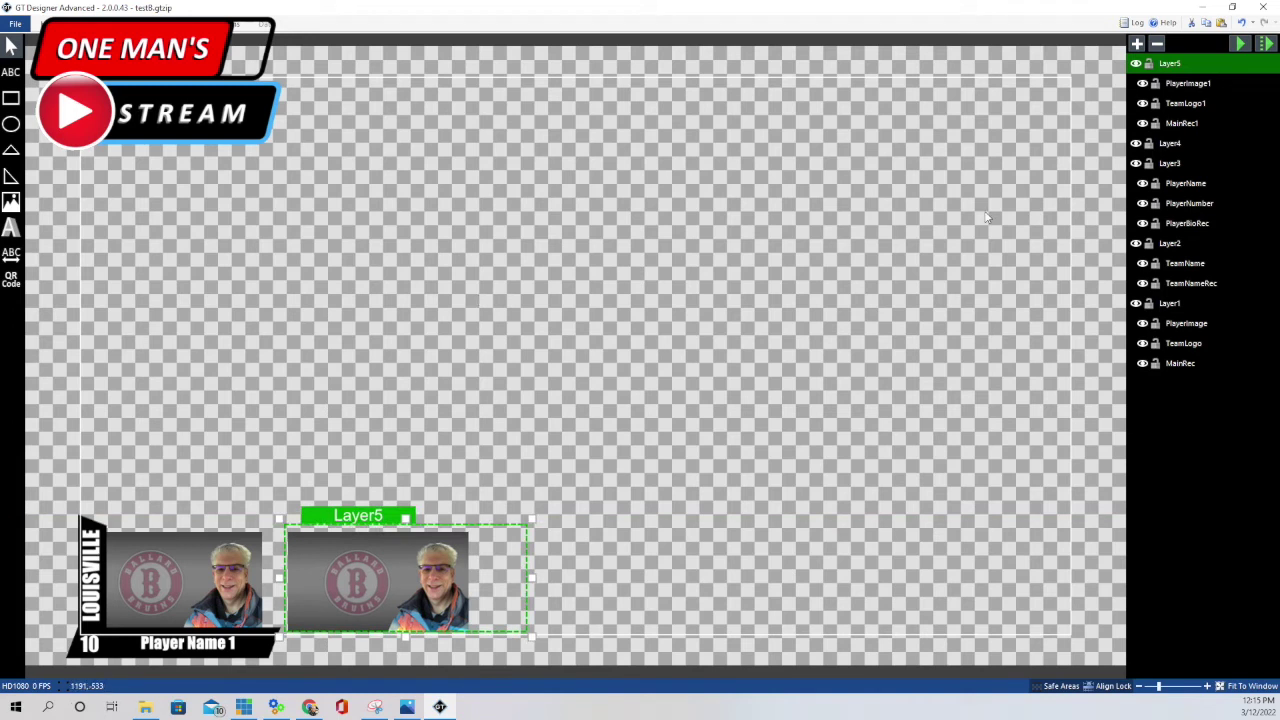
pyautogui.click(95, 540)
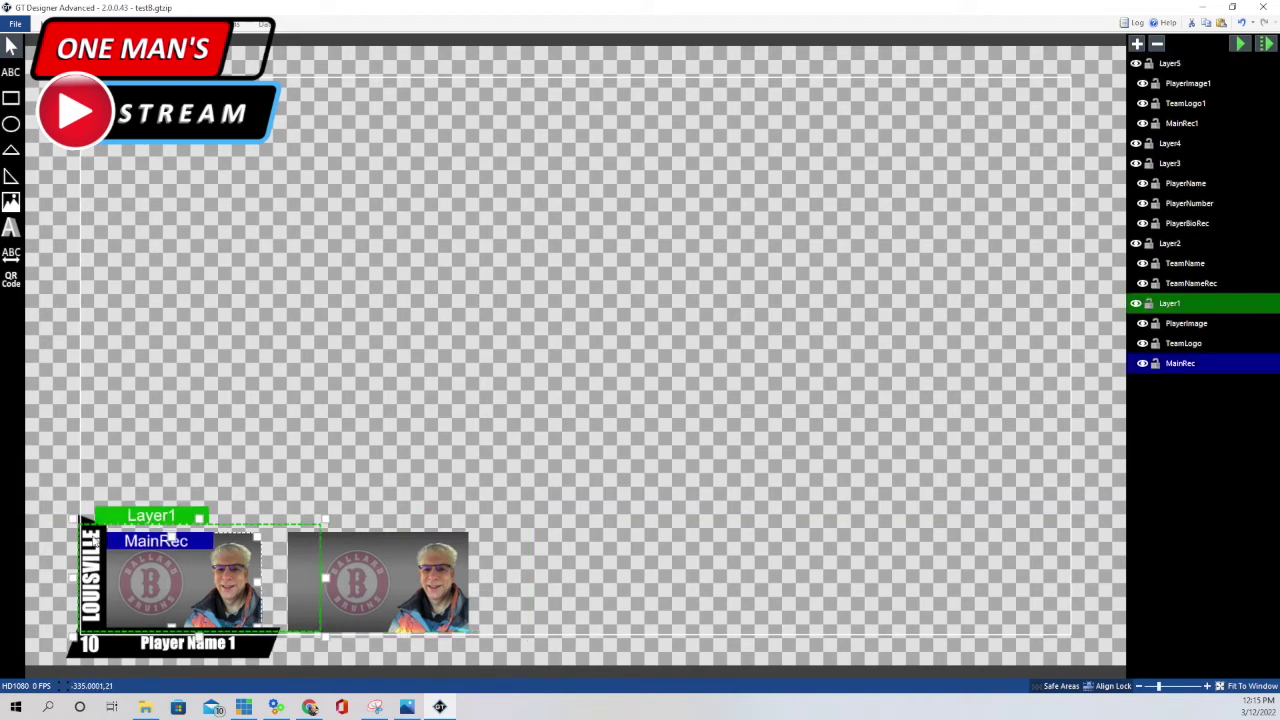
pyautogui.click(137, 372)
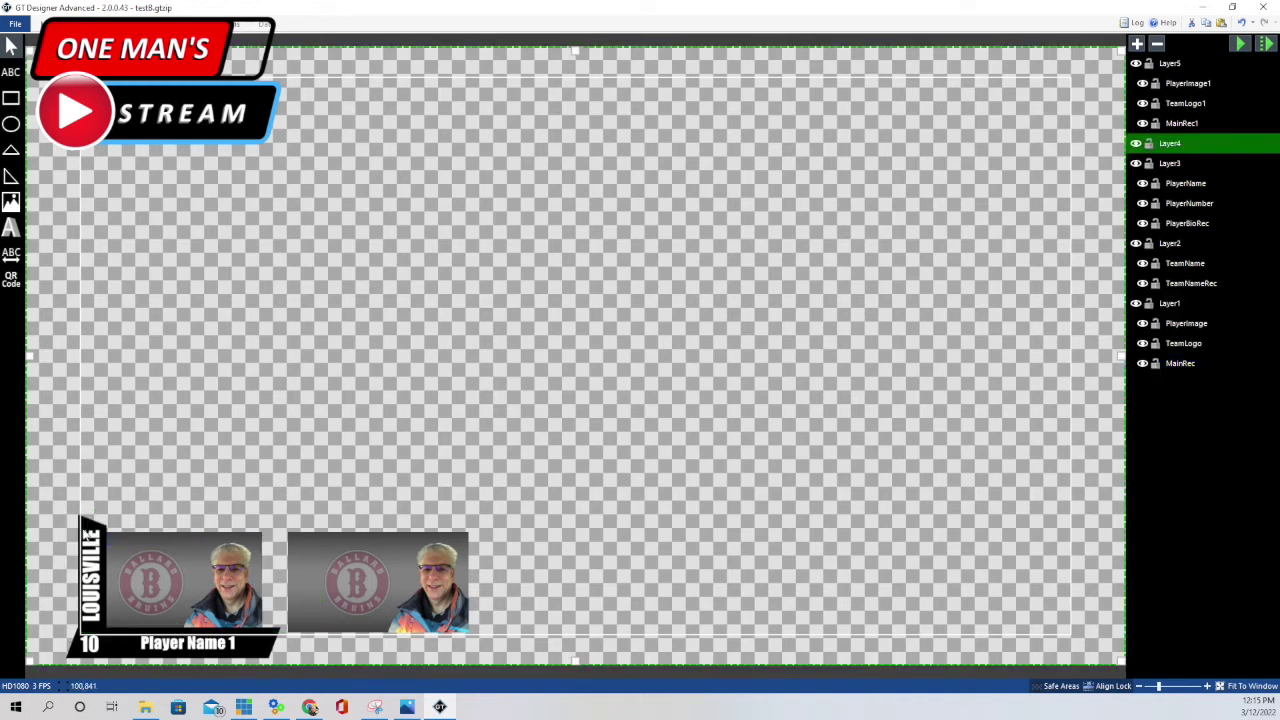
# Copy and paste the Layer2 LOUISVILLE banner group to create Layer6.
pyautogui.click(1169, 242)
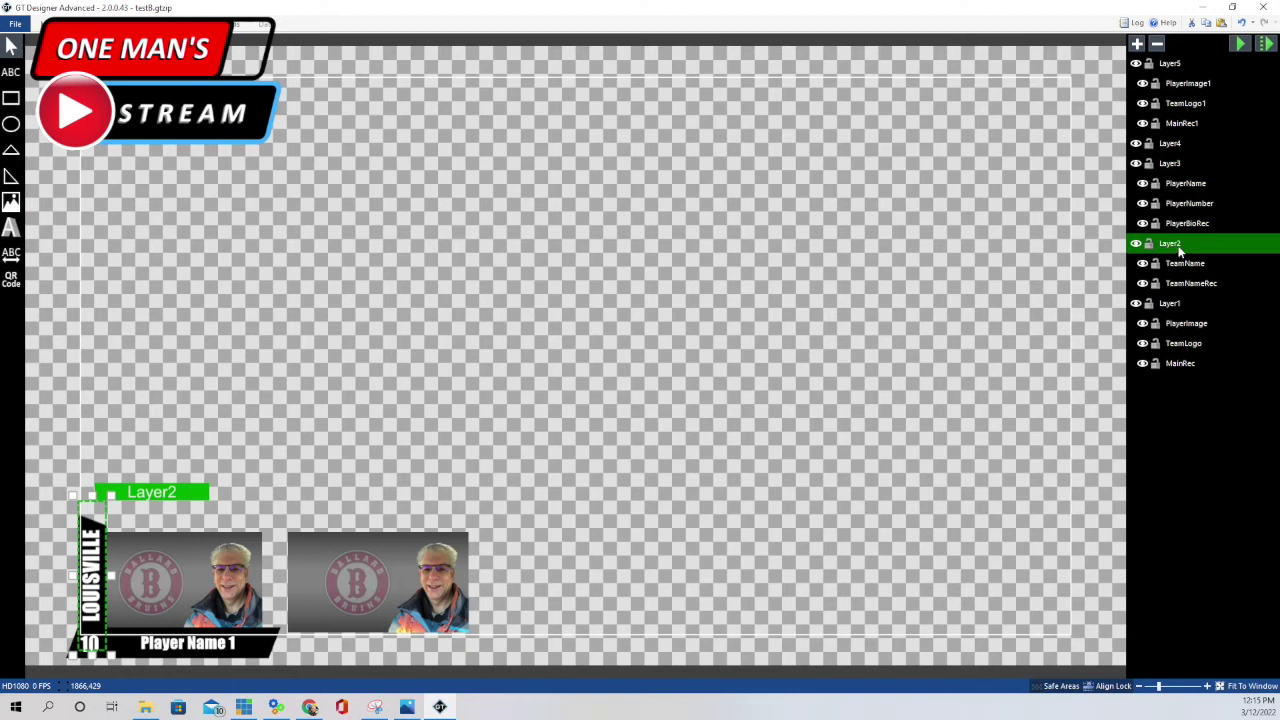
pyautogui.rightClick(1180, 252)
pyautogui.click(1190, 272)
pyautogui.rightClick(1188, 250)
pyautogui.click(1190, 283)
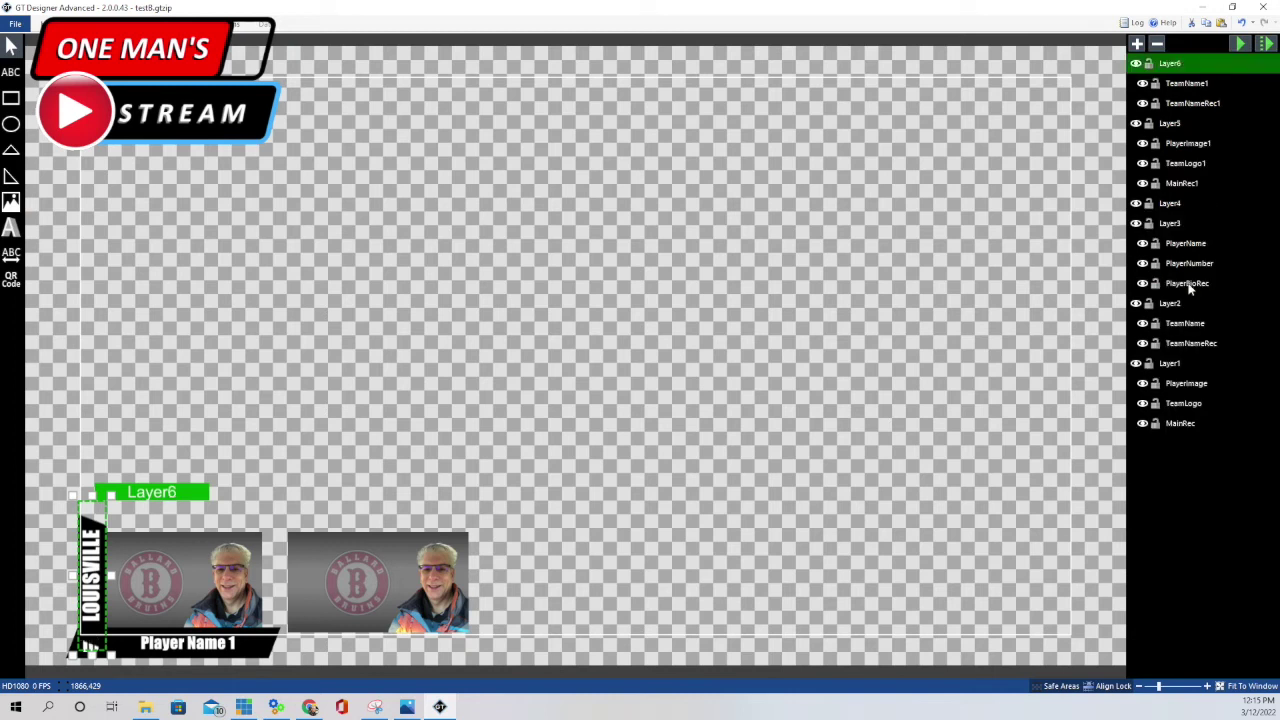
# Place the Layer6 banner against the second photo's left edge, nudging it into alignment.
pyautogui.moveTo(148, 492); pyautogui.dragTo(352, 499)
pyautogui.press('Right')
pyautogui.press('Down')
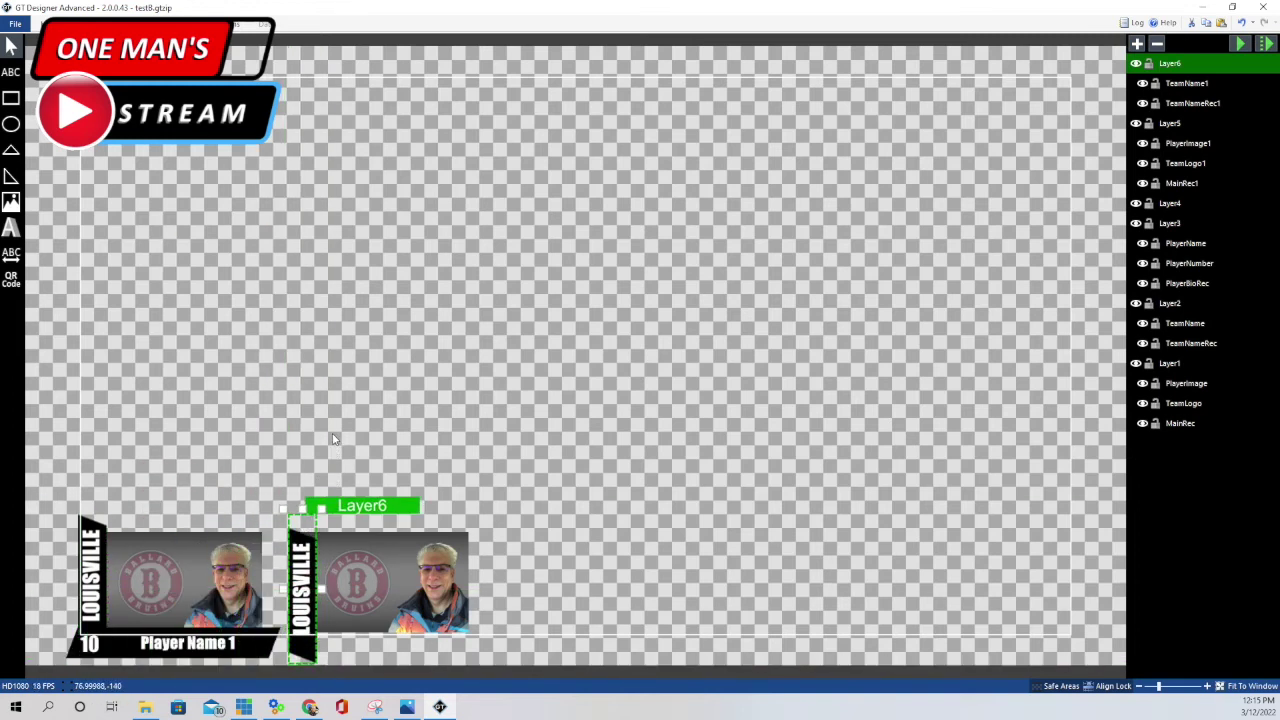
pyautogui.press('Up')
pyautogui.press('Up')
pyautogui.press('Up')
pyautogui.press('Up')
pyautogui.press('Up')
pyautogui.press('Up')
pyautogui.press('Up')
pyautogui.press('Up')
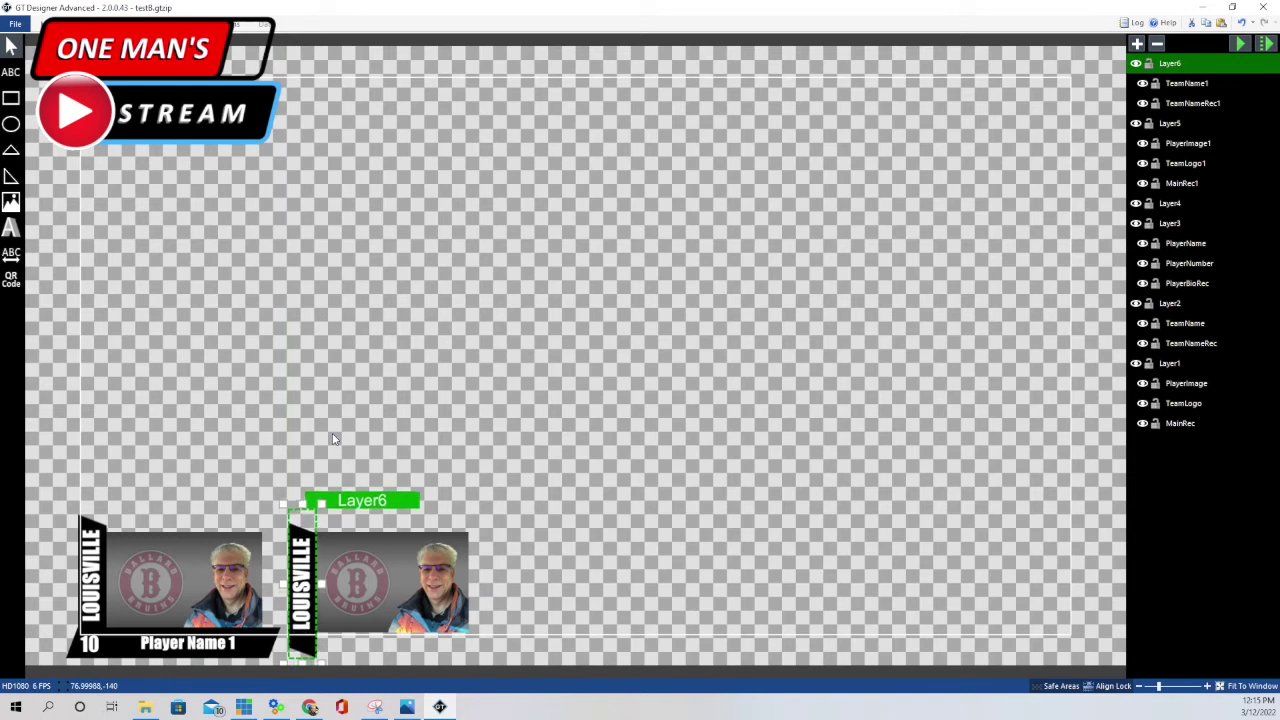
pyautogui.press('Up')
pyautogui.press('Up')
pyautogui.press('Up')
pyautogui.press('Up')
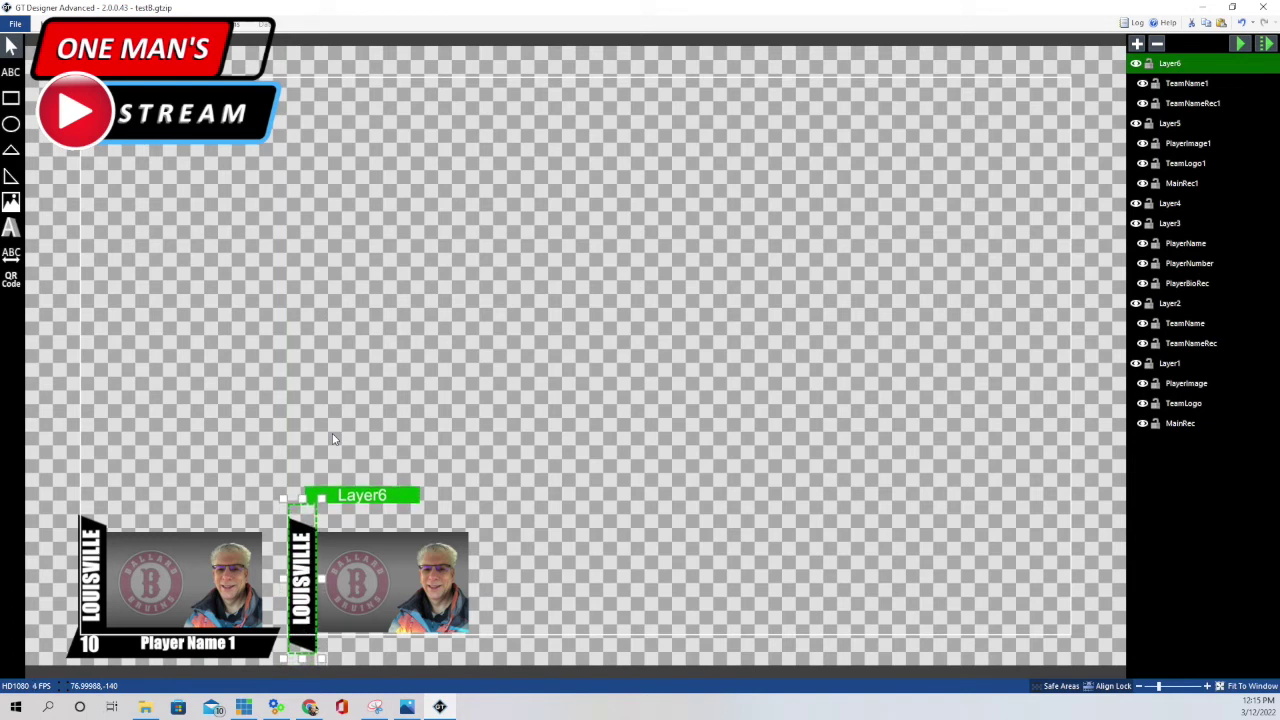
pyautogui.press('Up')
pyautogui.press('Up')
pyautogui.press('Up')
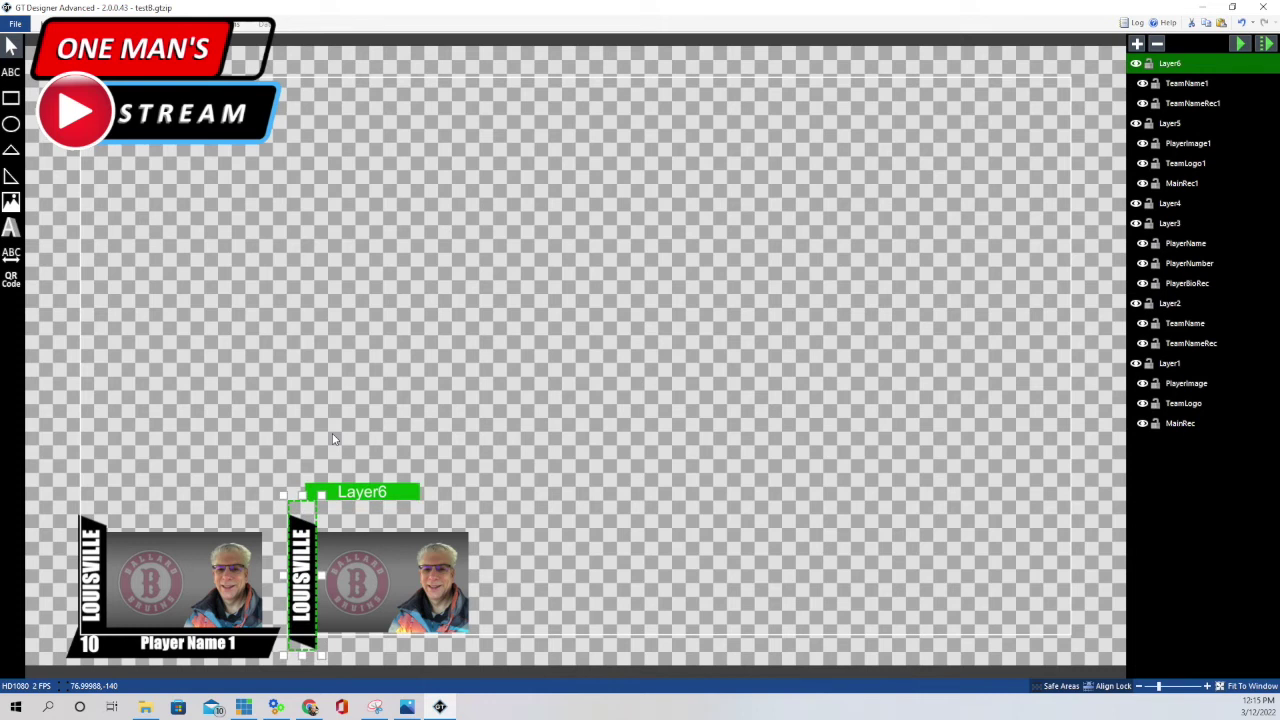
pyautogui.click(445, 318)
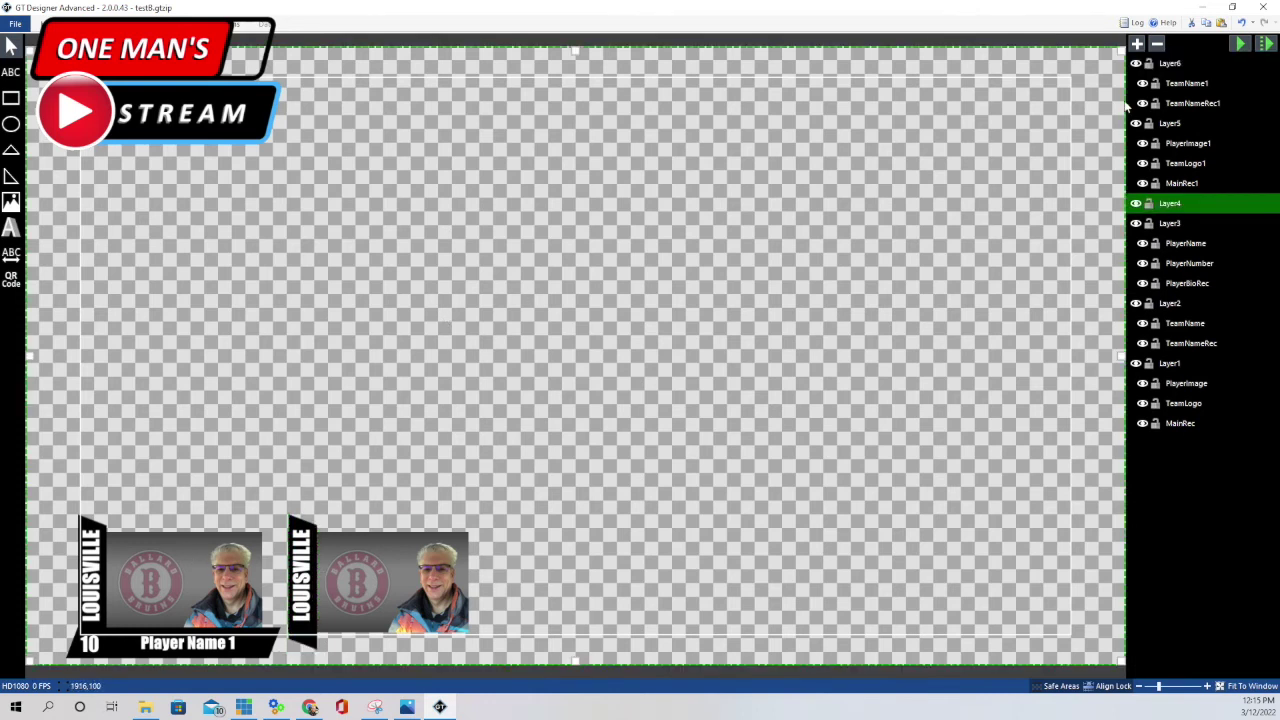
pyautogui.click(1172, 125)
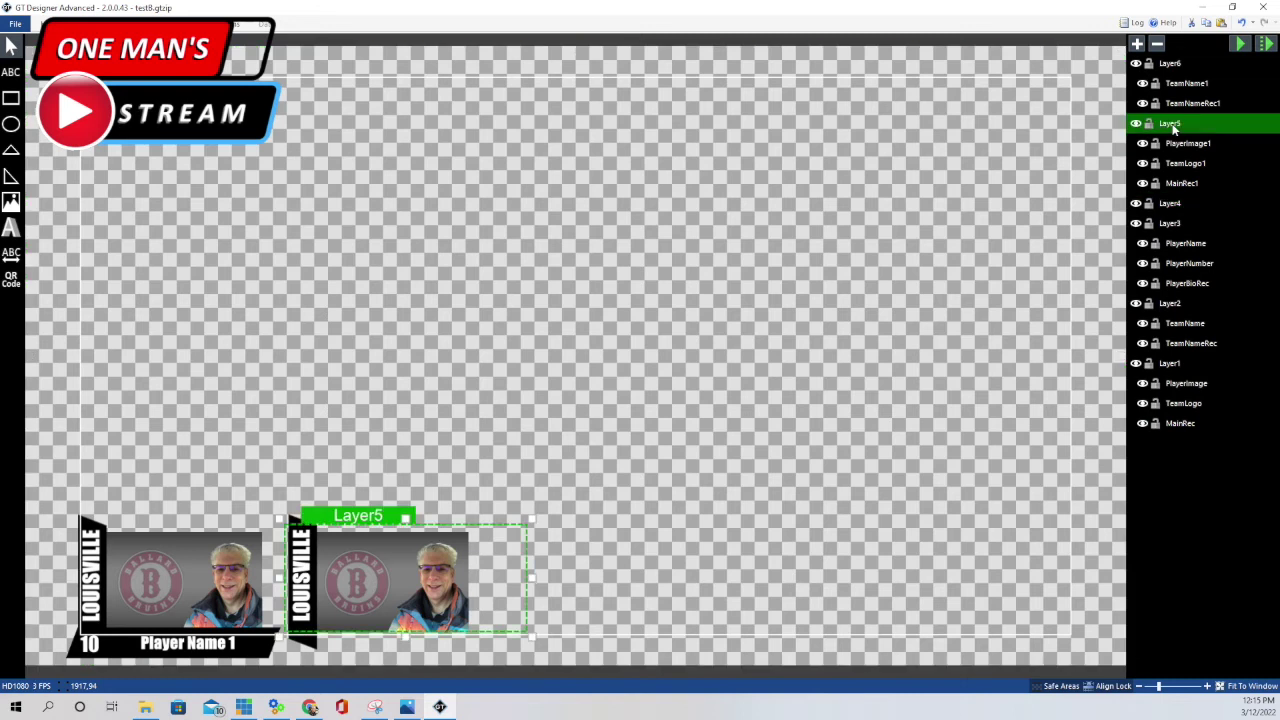
# Copy and paste the Layer3 number and name bar group to create Layer7.
pyautogui.click(1167, 223)
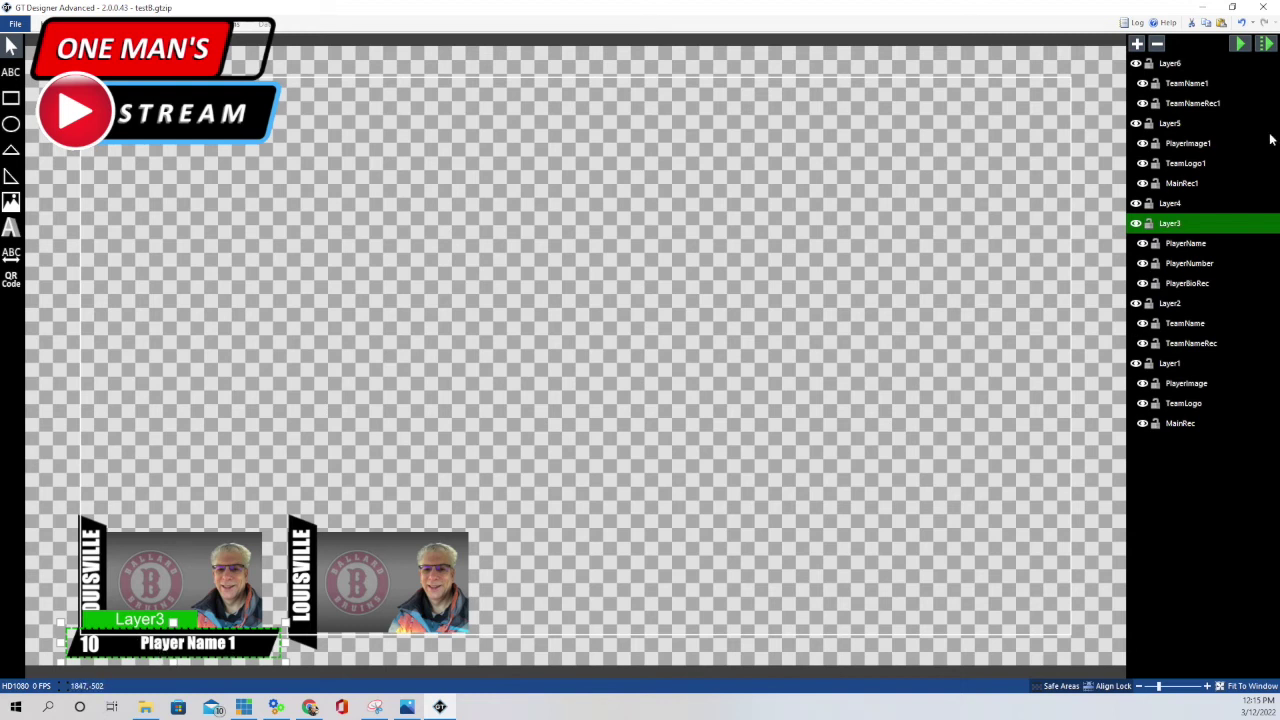
pyautogui.rightClick(1179, 225)
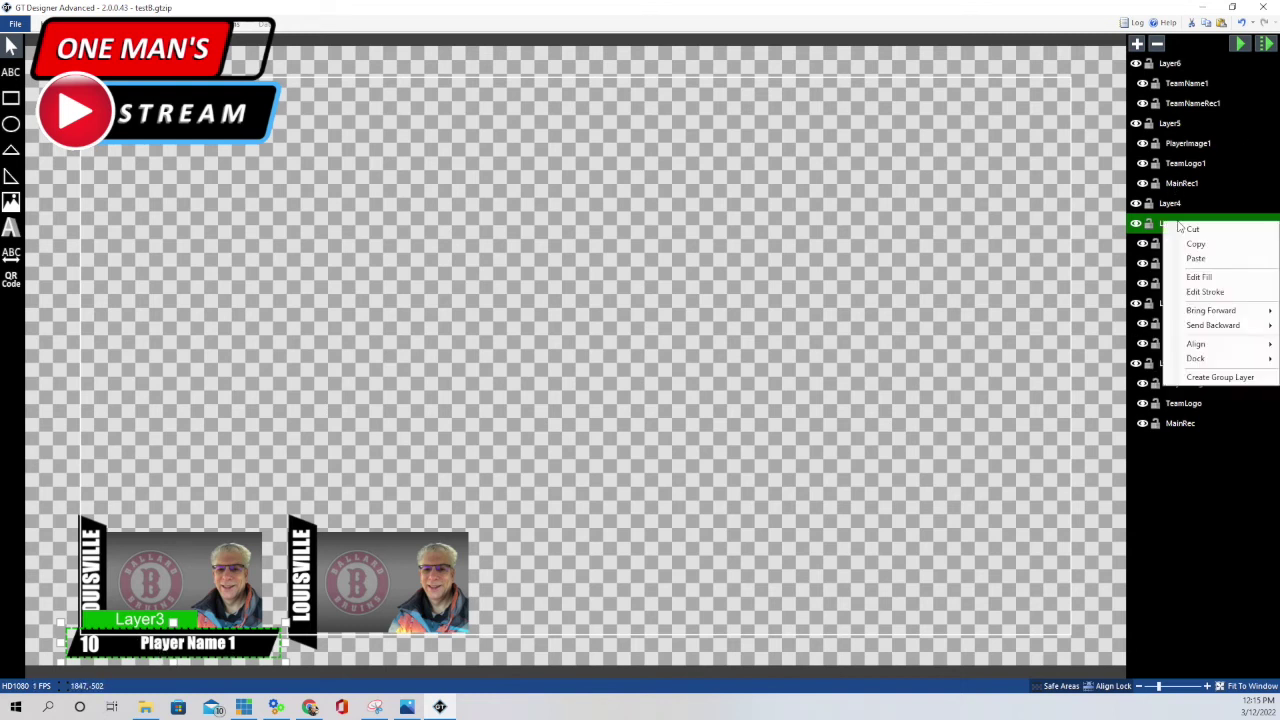
pyautogui.click(1197, 246)
pyautogui.rightClick(1180, 226)
pyautogui.click(1196, 259)
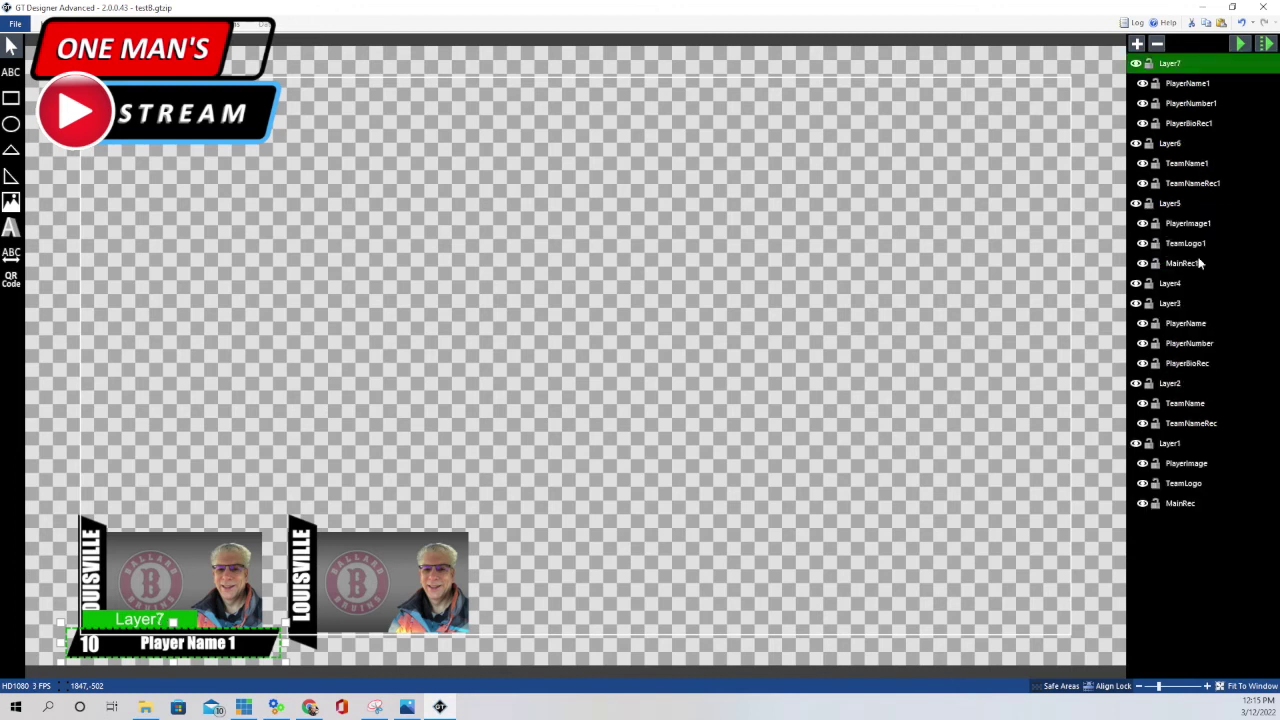
# Position the Layer7 name bar under the second photo, nudging it up and left.
pyautogui.moveTo(148, 620); pyautogui.dragTo(323, 578)
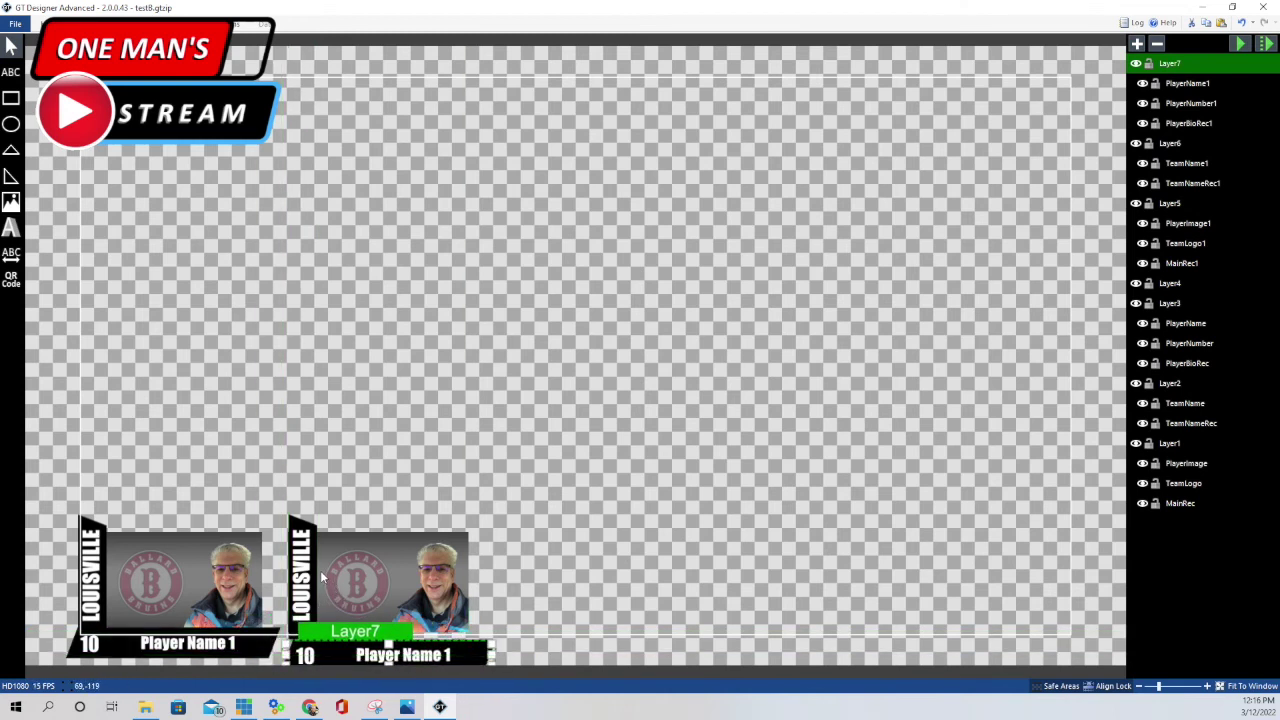
pyautogui.press('Up')
pyautogui.press('Up')
pyautogui.press('Up')
pyautogui.press('Up')
pyautogui.press('Up')
pyautogui.press('Up')
pyautogui.press('Up')
pyautogui.press('Up')
pyautogui.press('Up')
pyautogui.press('Up')
pyautogui.press('Up')
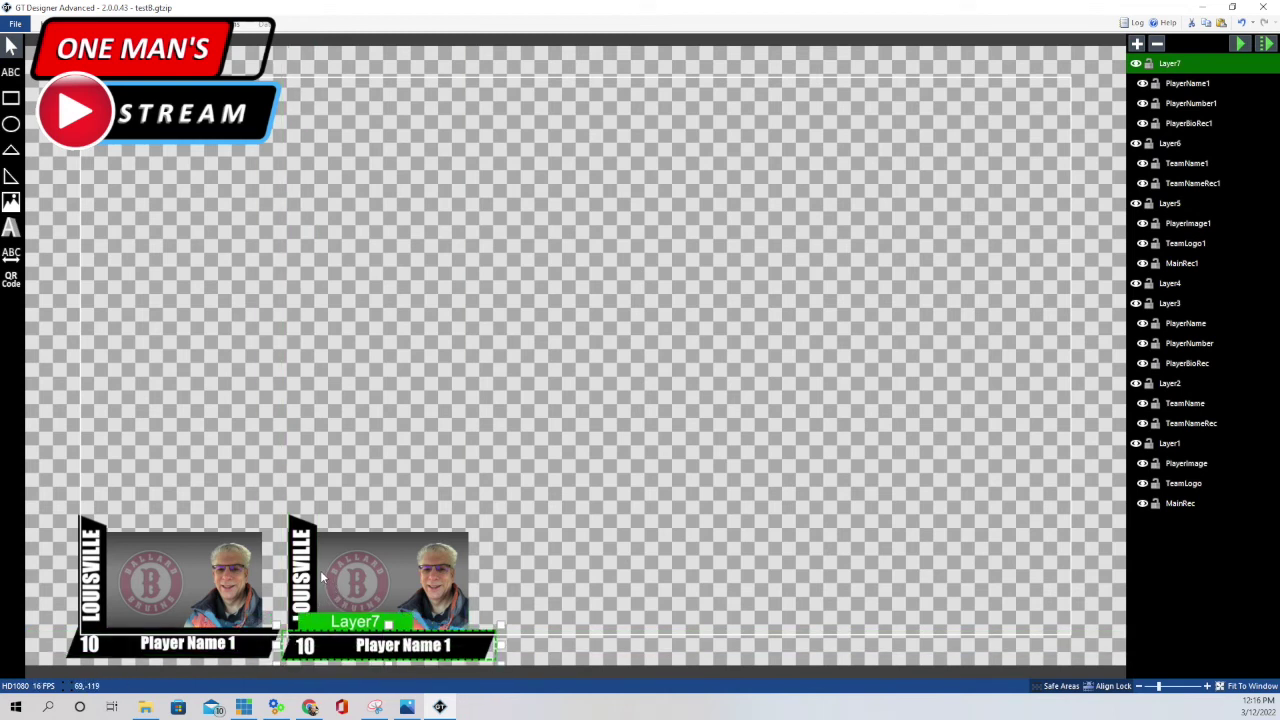
pyautogui.press('Up')
pyautogui.press('Left')
pyautogui.press('Left')
pyautogui.press('Left')
pyautogui.press('Left')
pyautogui.press('Left')
pyautogui.press('Left')
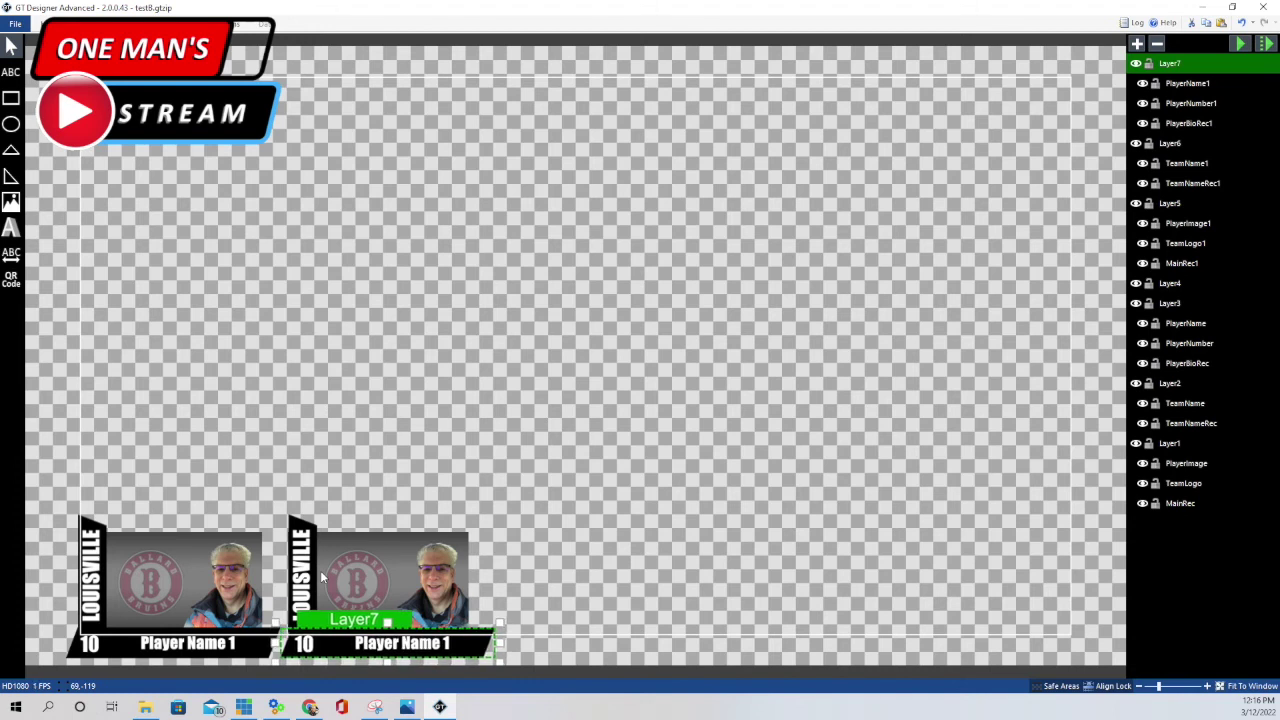
pyautogui.press('Left')
pyautogui.press('Left')
pyautogui.press('Left')
pyautogui.press('Left')
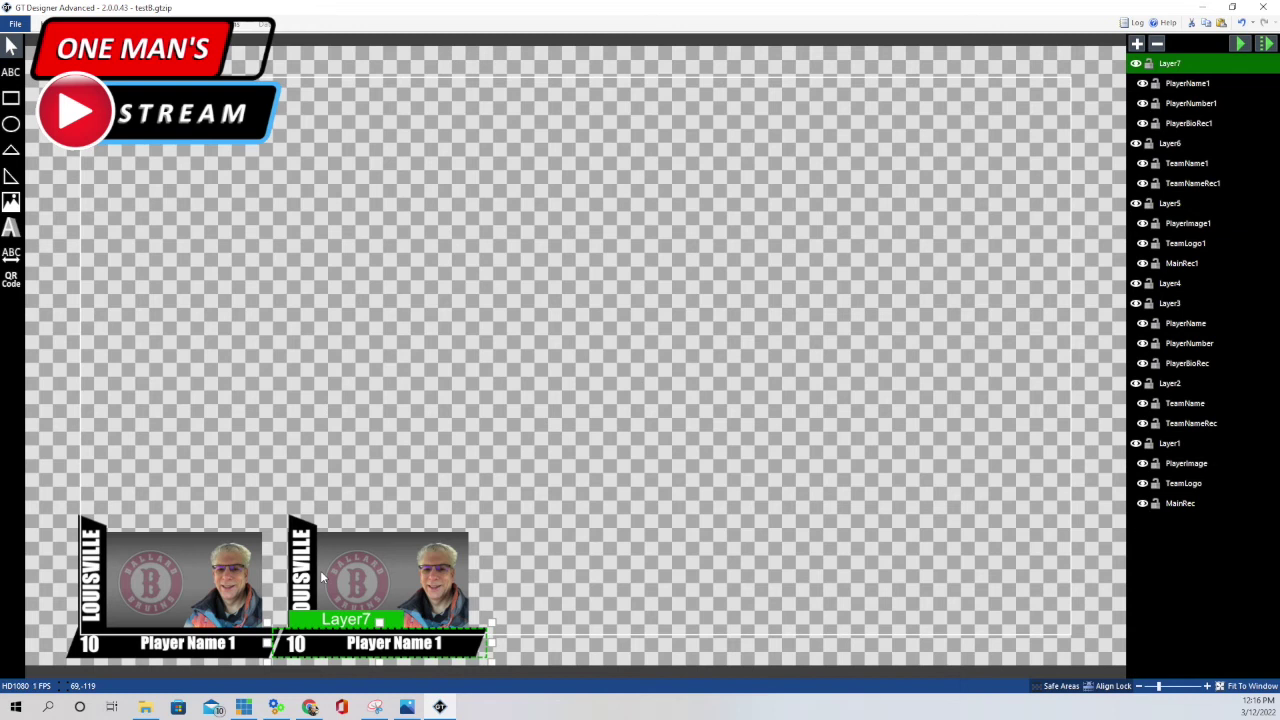
pyautogui.click(255, 192)
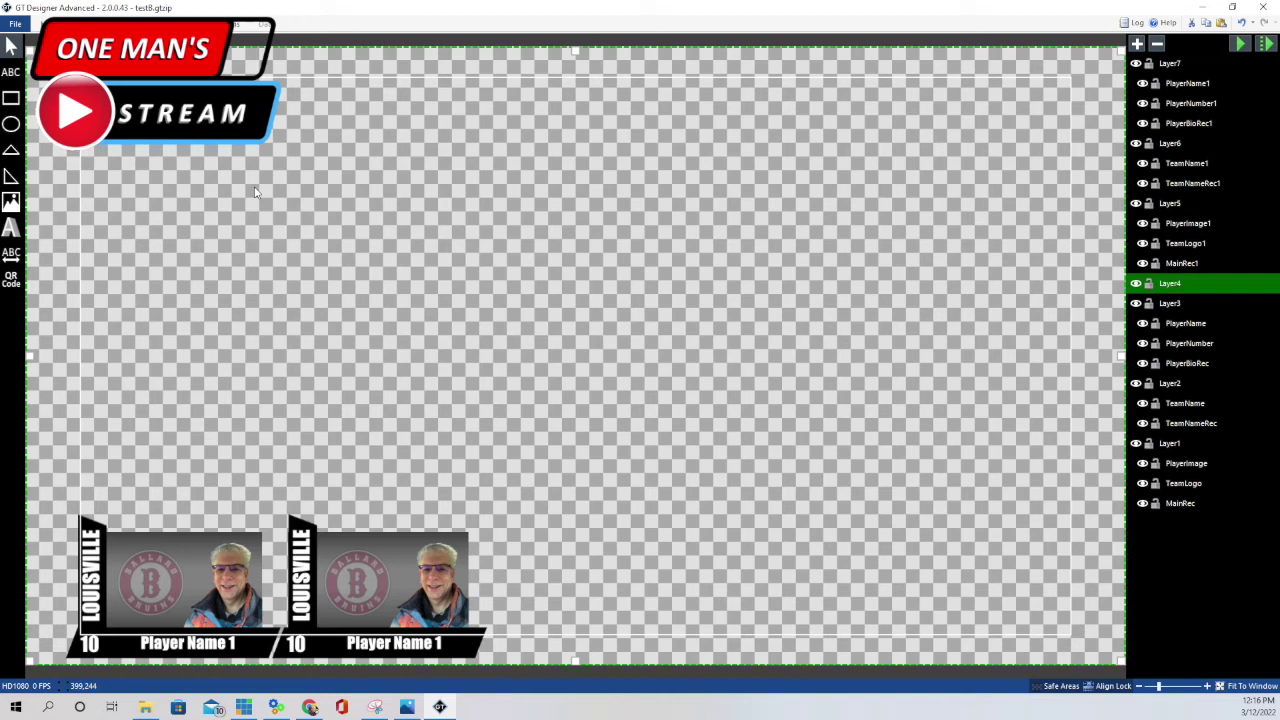
# Build the third card from pasted copies of the photo, LOUISVILLE banner and name bar.
pyautogui.rightClick(1166, 444)
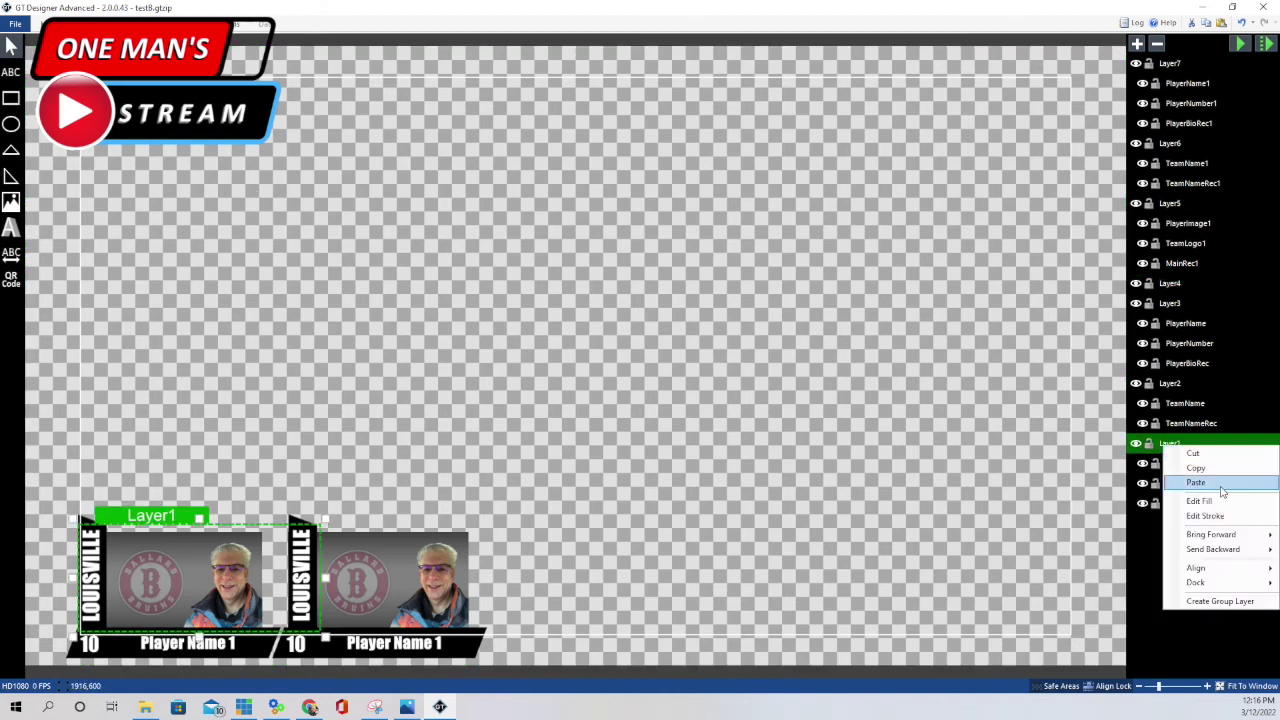
pyautogui.click(1196, 482)
pyautogui.click(90, 590)
pyautogui.hotkey('ctrl', 'c')
pyautogui.hotkey('ctrl', 'v')
pyautogui.moveTo(117, 488); pyautogui.dragTo(543, 496)
pyautogui.rightClick(1166, 523)
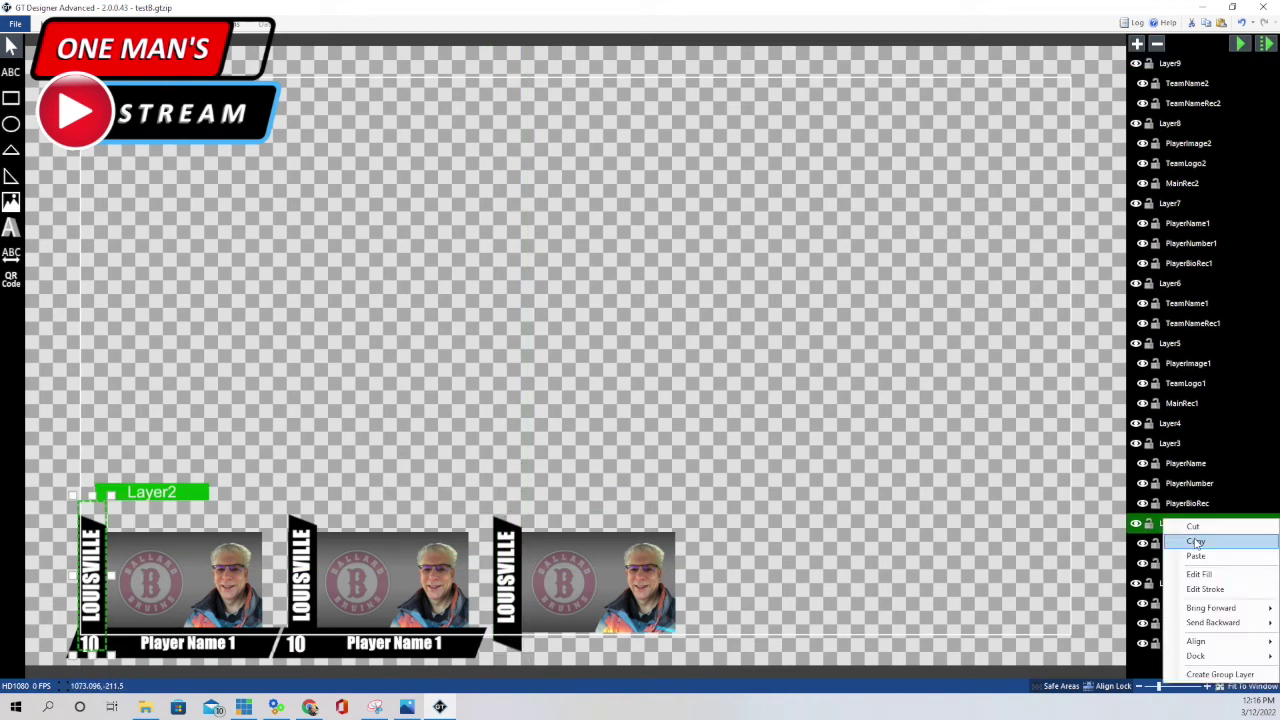
pyautogui.click(1196, 541)
pyautogui.hotkey('ctrl', 'v')
pyautogui.moveTo(112, 565); pyautogui.dragTo(537, 570)
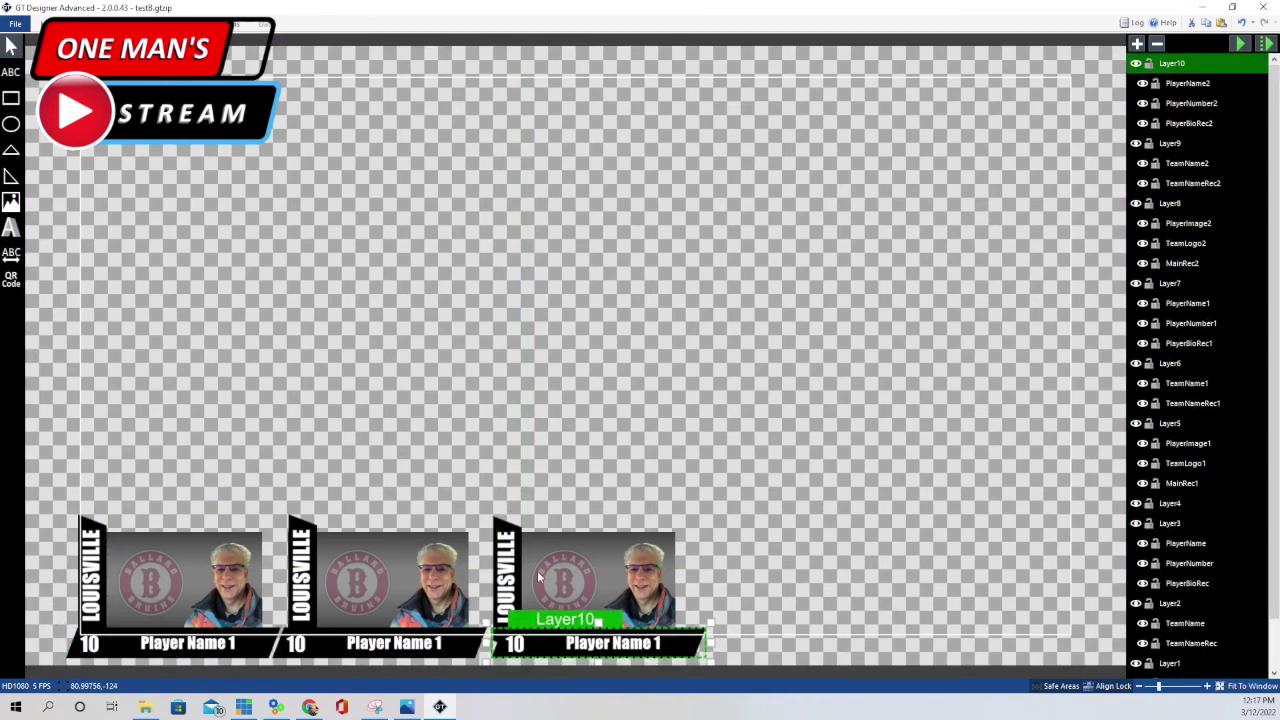
pyautogui.click(1170, 603)
# Paste a copy of the photo-and-logo group into the fourth slot.
pyautogui.rightClick(1168, 663)
pyautogui.click(1196, 550)
pyautogui.hotkey('ctrl', 'v')
pyautogui.moveTo(170, 580); pyautogui.dragTo(787, 580)
# Add banner and name-bar copies to the fourth card, under and beside its photo.
pyautogui.scroll(-3, 1200, 400)
pyautogui.click(1170, 548)
pyautogui.rightClick(1170, 551)
pyautogui.click(1196, 566)
pyautogui.hotkey('ctrl', 'v')
pyautogui.moveTo(95, 580); pyautogui.dragTo(712, 580)
pyautogui.rightClick(1168, 530)
pyautogui.click(1196, 551)
pyautogui.hotkey('ctrl', 'v')
pyautogui.moveTo(160, 578); pyautogui.dragTo(772, 578)
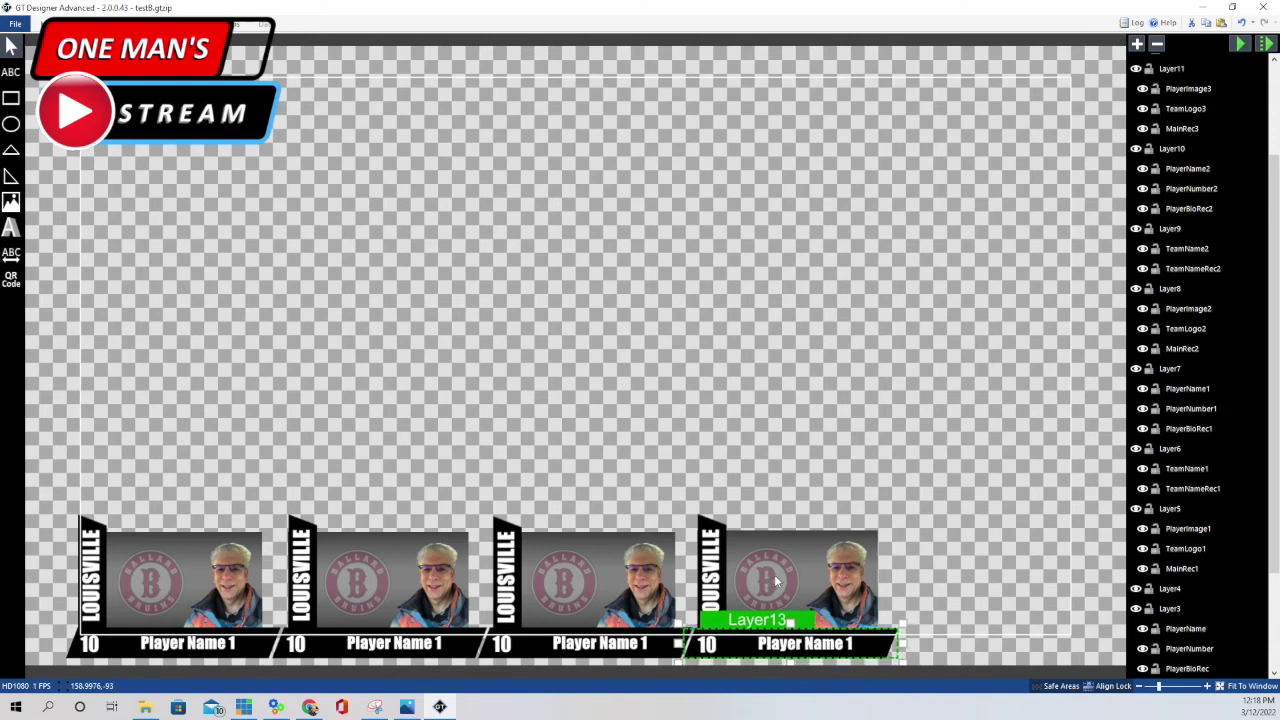
# Paste a copy of the photo-and-logo group into the fifth slot.
pyautogui.scroll(-5, 1167, 600)
pyautogui.click(1170, 606)
pyautogui.rightClick(1170, 606)
pyautogui.click(1196, 549)
pyautogui.hotkey('ctrl', 'v')
pyautogui.moveTo(170, 580); pyautogui.dragTo(990, 580)
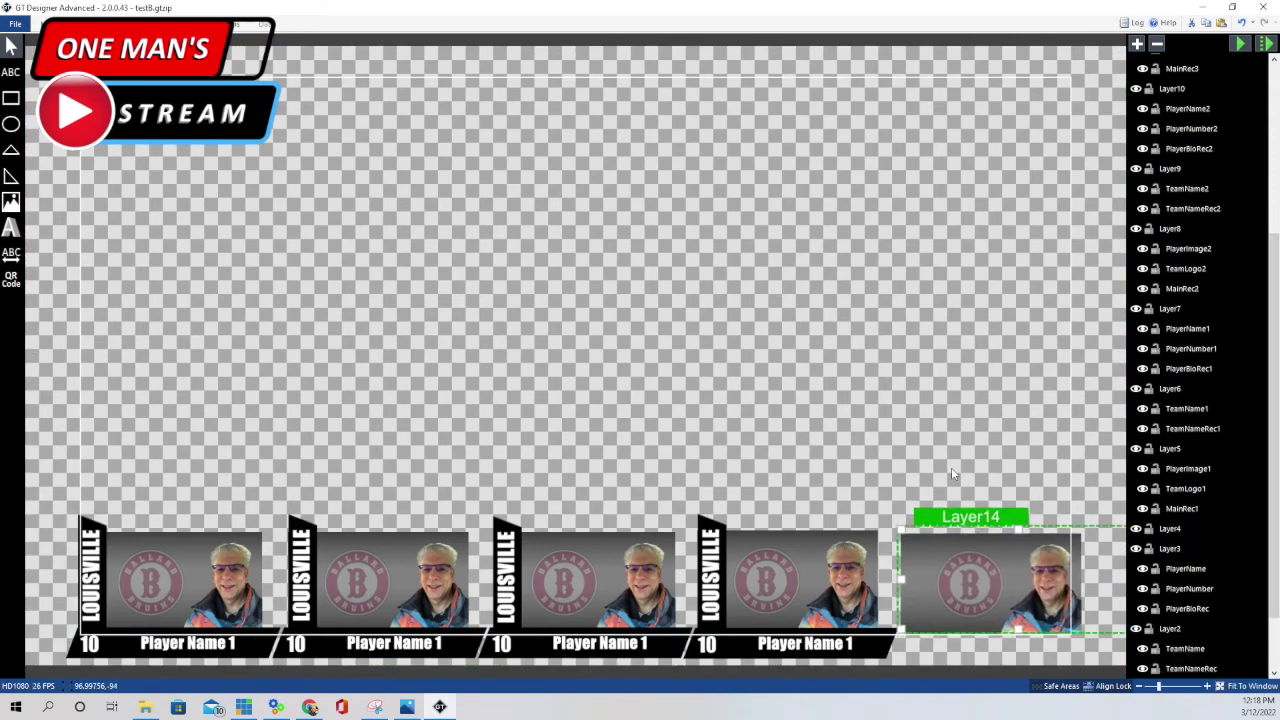
# Delete the mistakenly pasted extra name-bar copy.
pyautogui.rightClick(1170, 548)
pyautogui.click(1196, 566)
pyautogui.hotkey('ctrl', 'v')
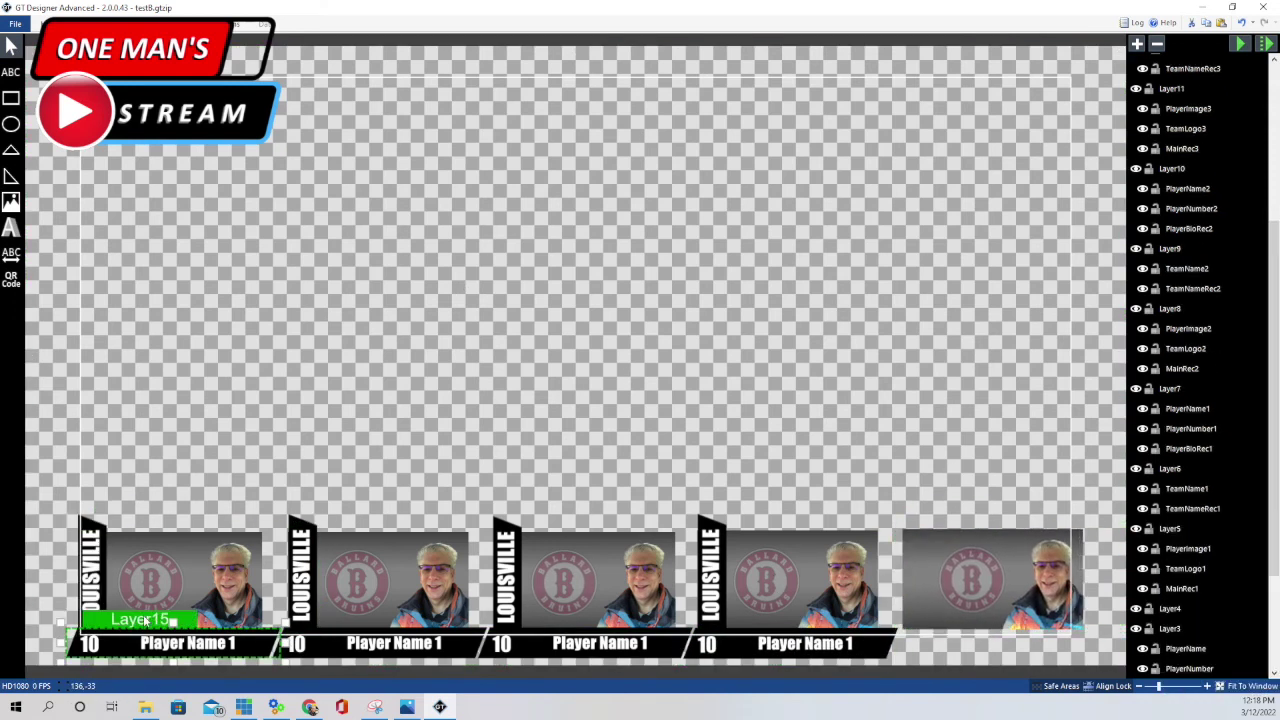
pyautogui.scroll(3, 1276, 300)
pyautogui.press('Delete')
pyautogui.press('Return')
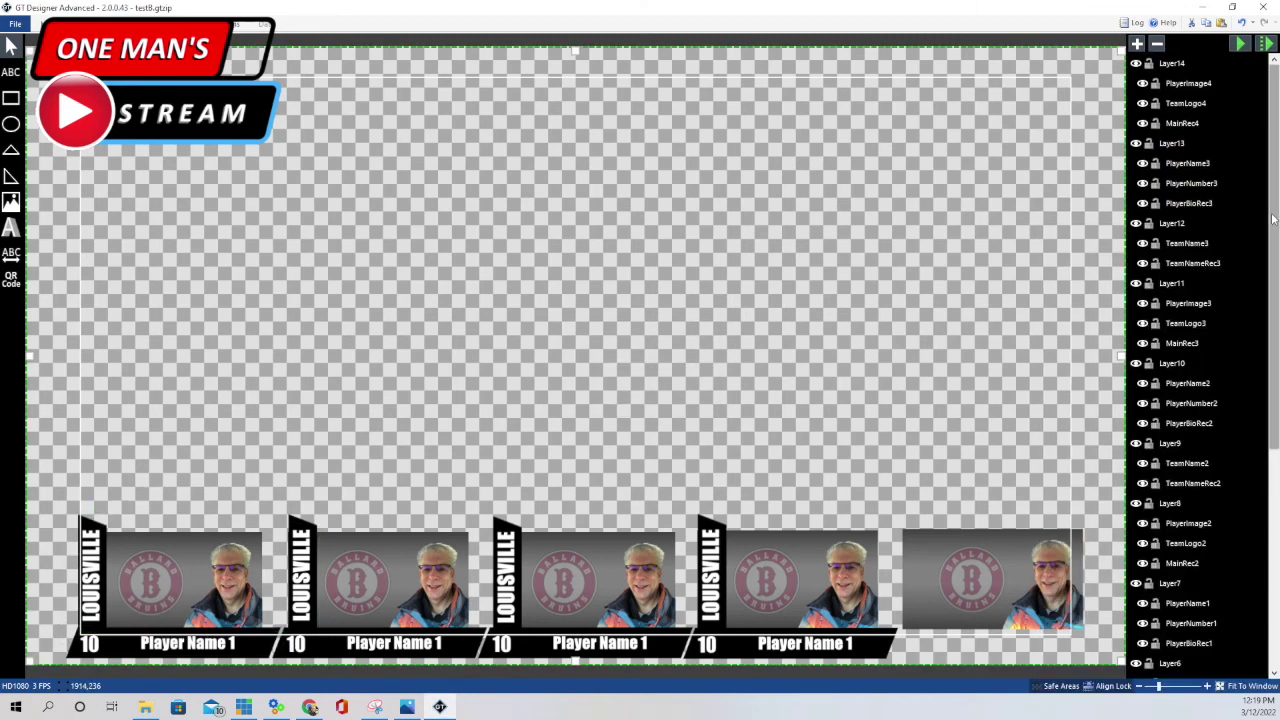
# Place a LOUISVILLE banner copy on the fifth card, nudged down slightly.
pyautogui.scroll(-5, 1200, 450)
pyautogui.click(1170, 543)
pyautogui.rightClick(1170, 543)
pyautogui.click(1196, 561)
pyautogui.hotkey('ctrl', 'v')
pyautogui.moveTo(150, 490); pyautogui.dragTo(978, 465)
pyautogui.press('Down')
pyautogui.press('Down')
pyautogui.press('Down')
# Place a name-bar copy under the fifth photo, nudged up into line.
pyautogui.click(1168, 528)
pyautogui.rightClick(1168, 528)
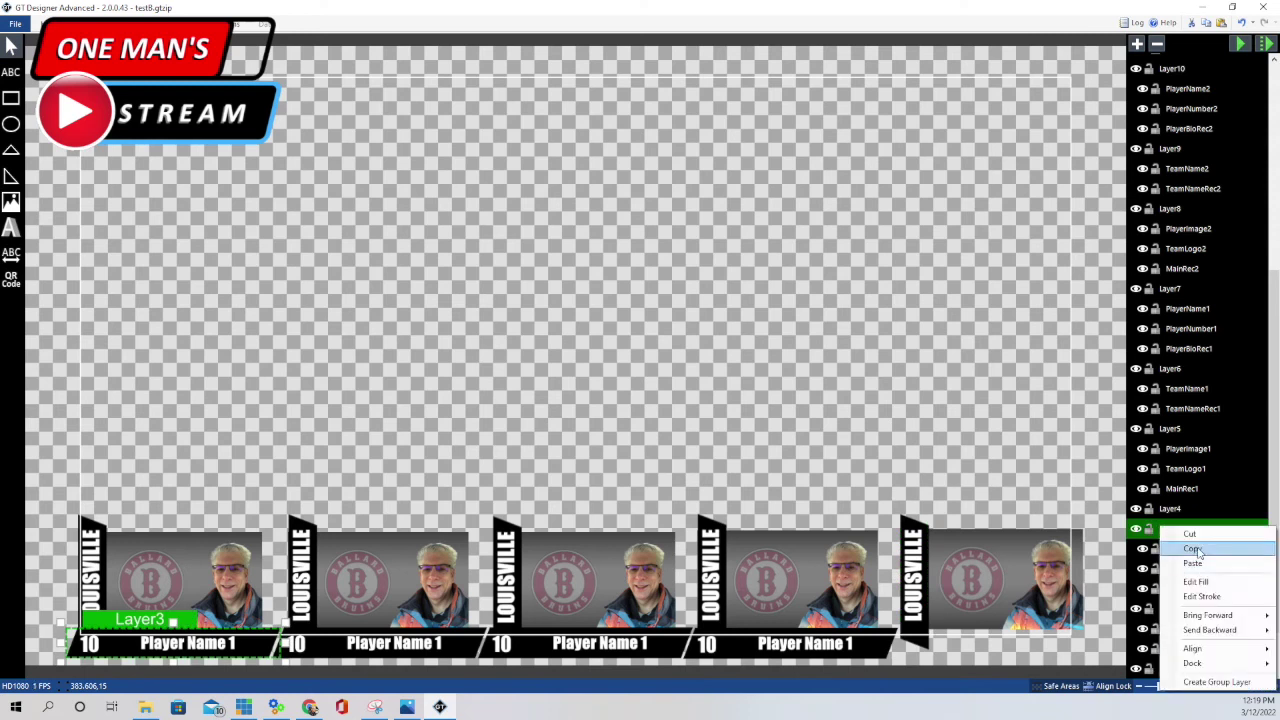
pyautogui.click(1192, 546)
pyautogui.hotkey('ctrl', 'v')
pyautogui.moveTo(190, 580); pyautogui.dragTo(1019, 603)
pyautogui.press('Up')
pyautogui.press('Up')
pyautogui.press('Up')
pyautogui.press('Up')
pyautogui.press('Up')
pyautogui.press('Up')
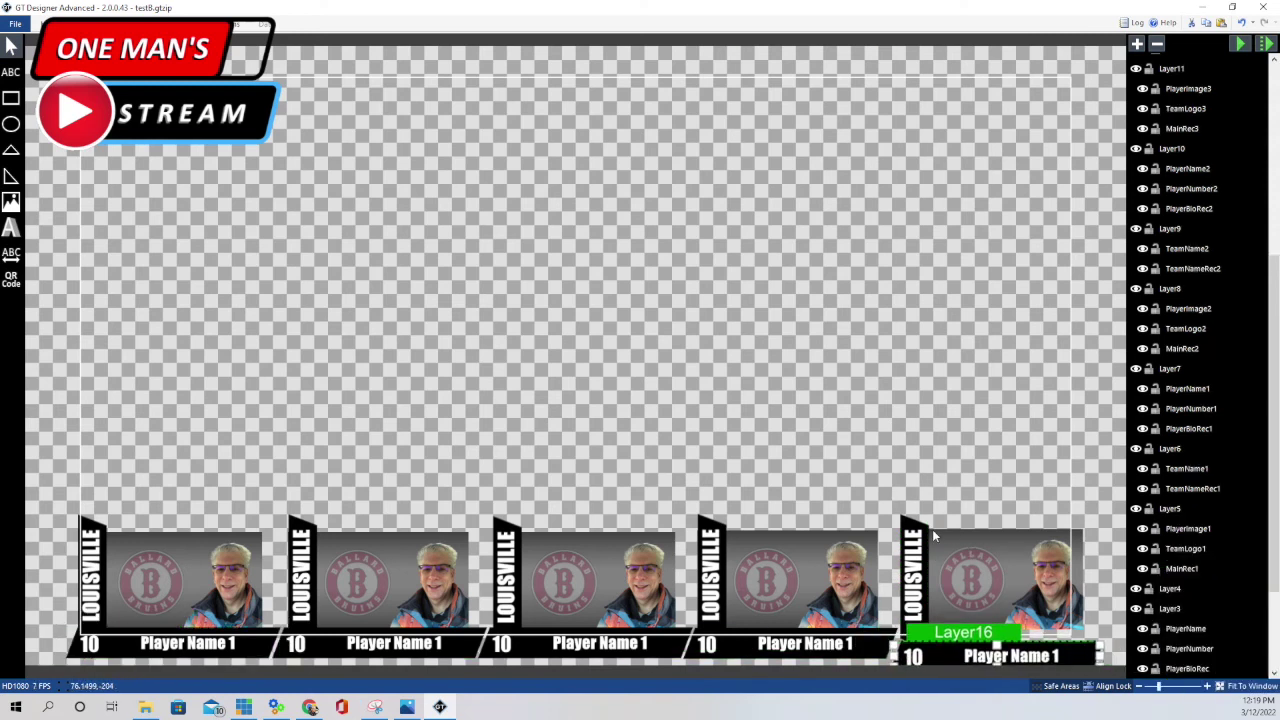
pyautogui.click(769, 227)
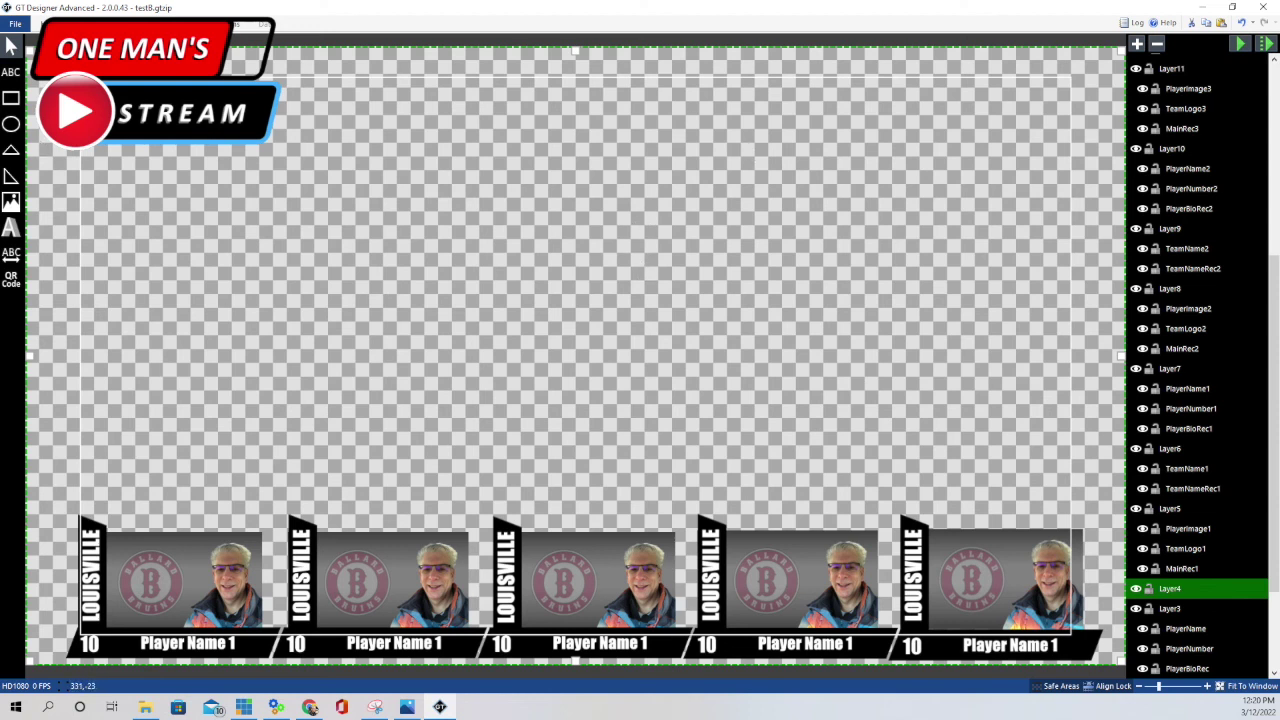
pyautogui.click(215, 23)
pyautogui.press('Escape')
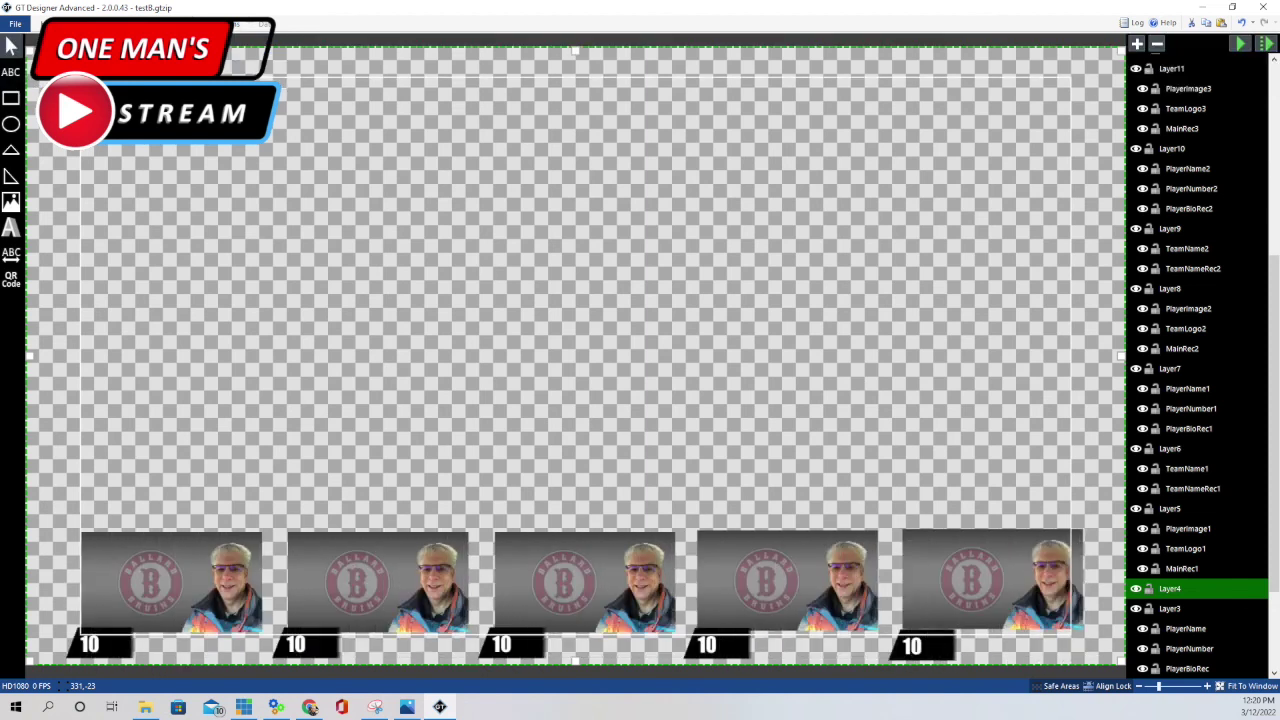